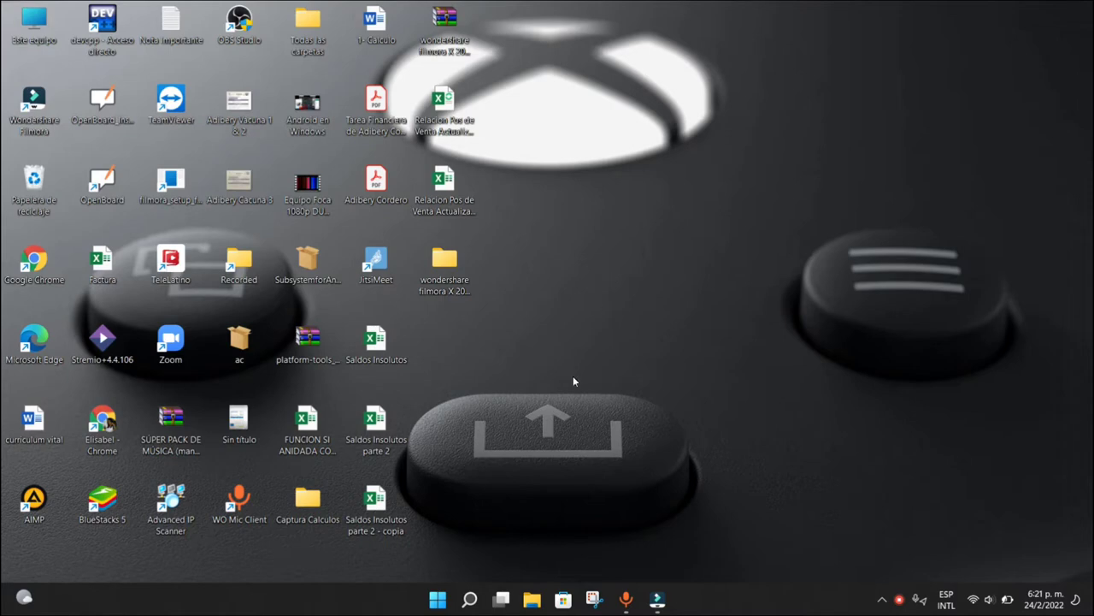
# Launch Excel 2016 from the Windows 11 Start search and create the blank workbook Libro1
pyautogui.click(437, 601)
pyautogui.click(437, 601)
pyautogui.click(437, 601)
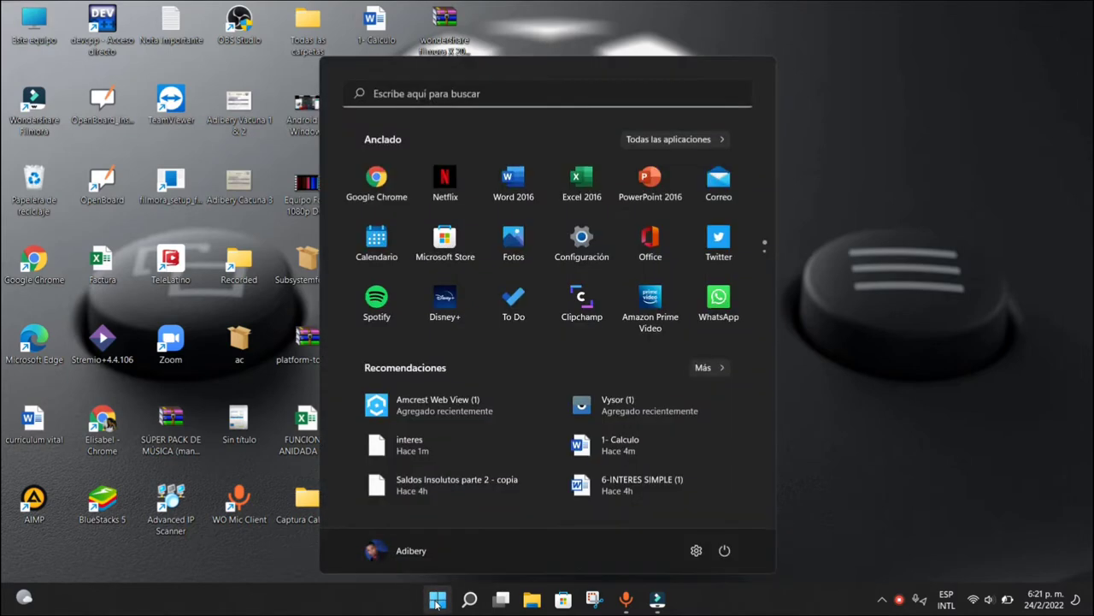
pyautogui.write('excel 2016')
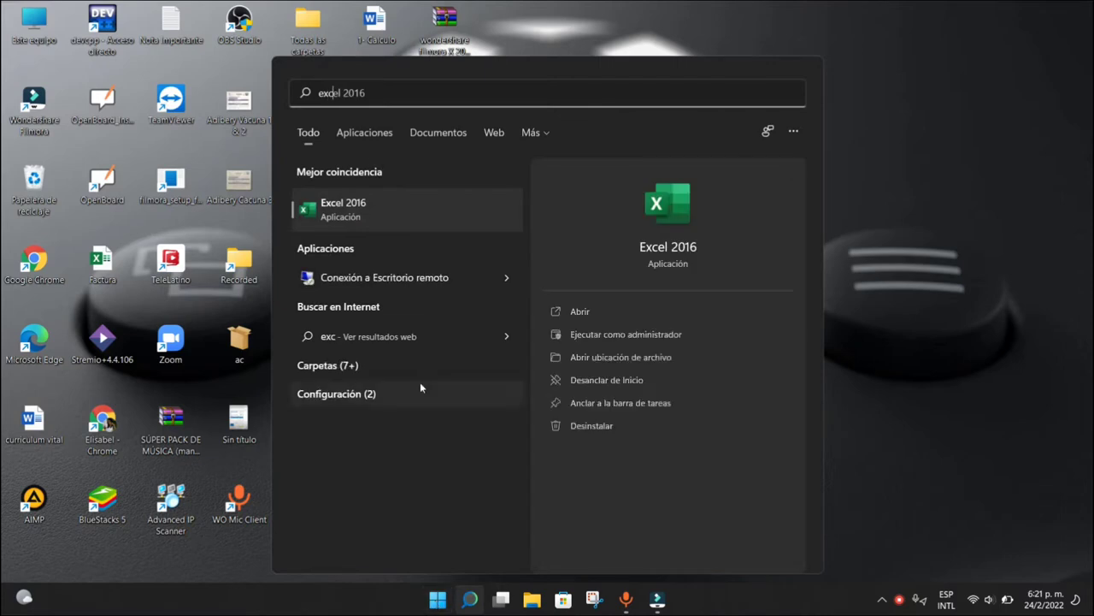
pyautogui.click(341, 226)
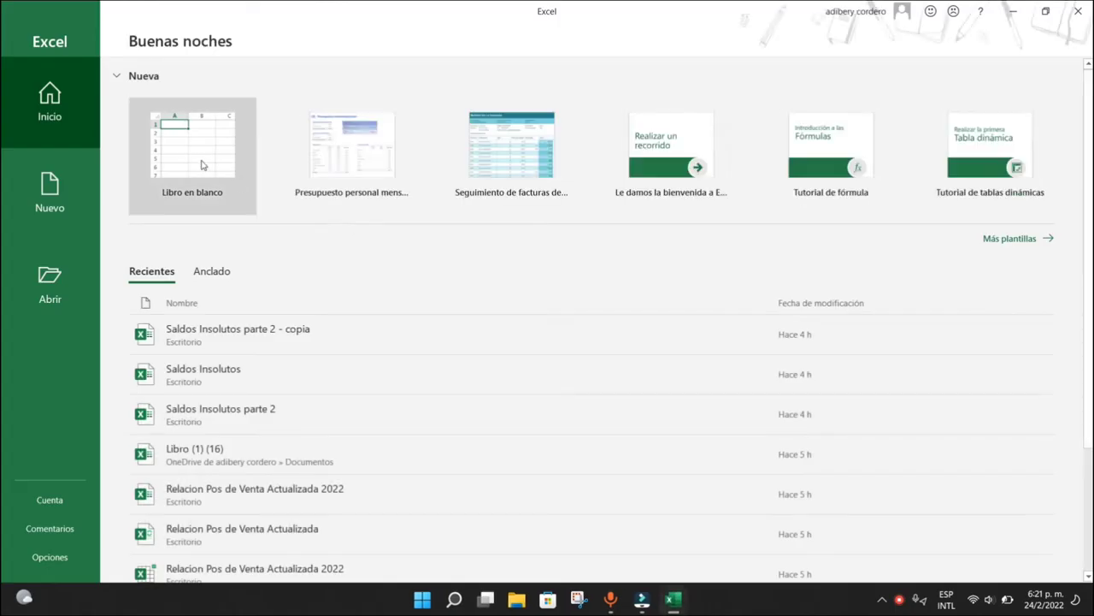
pyautogui.click(199, 167)
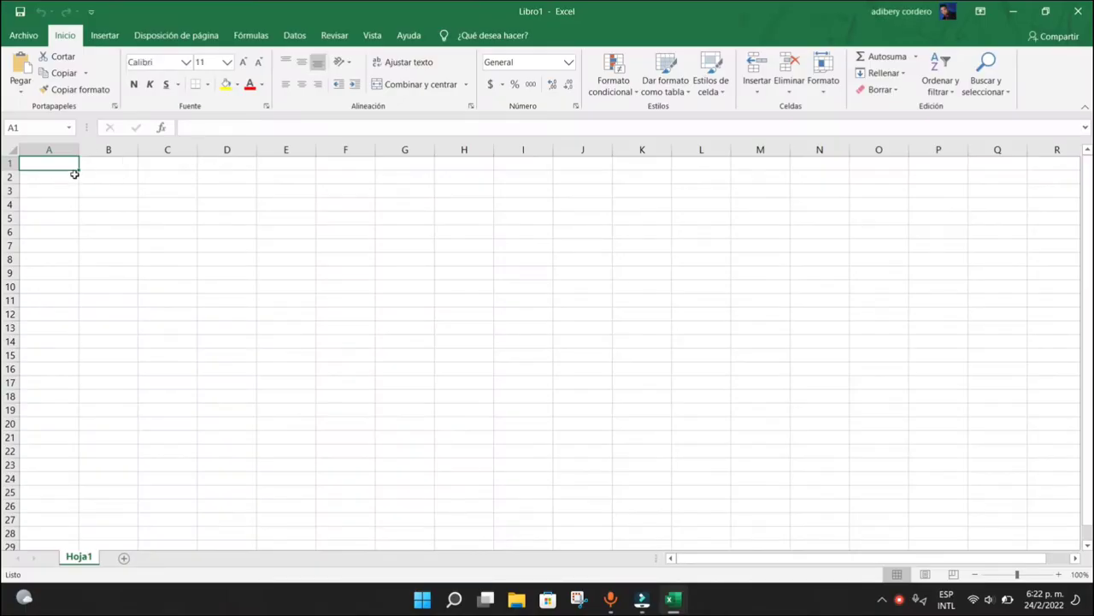
# Paste the $100,000 loan example text, with its eight partial payments, into A18:A28
pyautogui.click(34, 398)
pyautogui.click(35, 409)
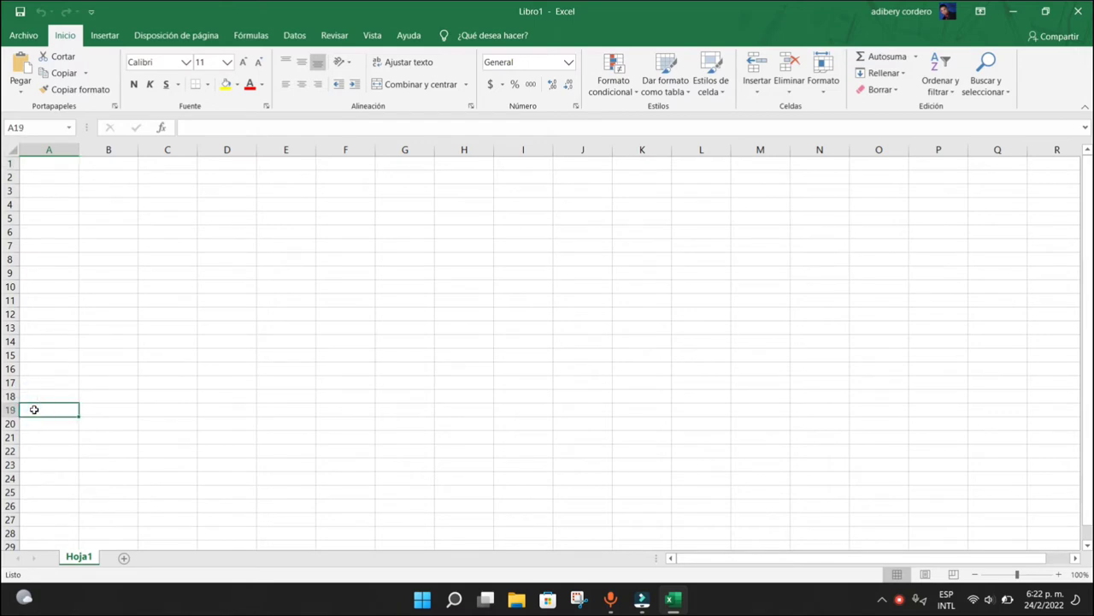
pyautogui.hotkey('ctrl', 'v')
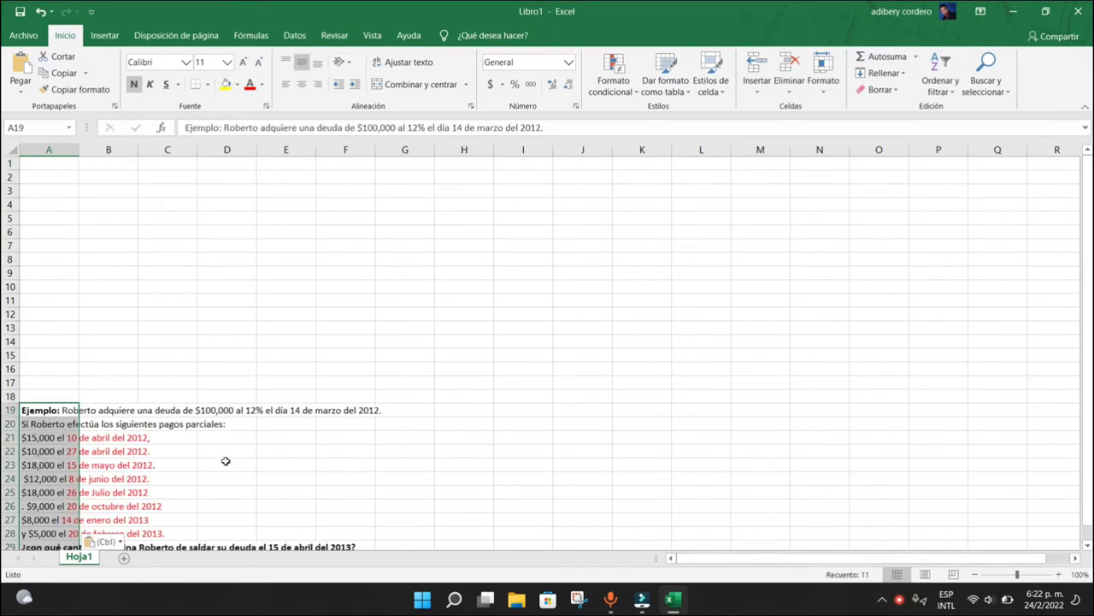
pyautogui.hotkey('ctrl', 'z')
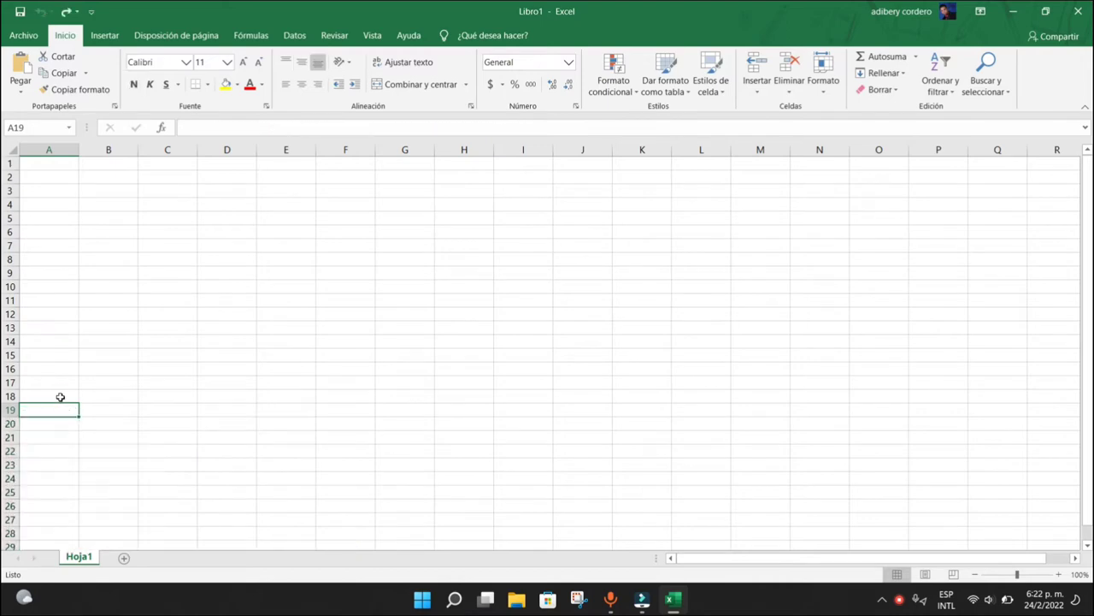
pyautogui.click(35, 397)
pyautogui.hotkey('ctrl', 'v')
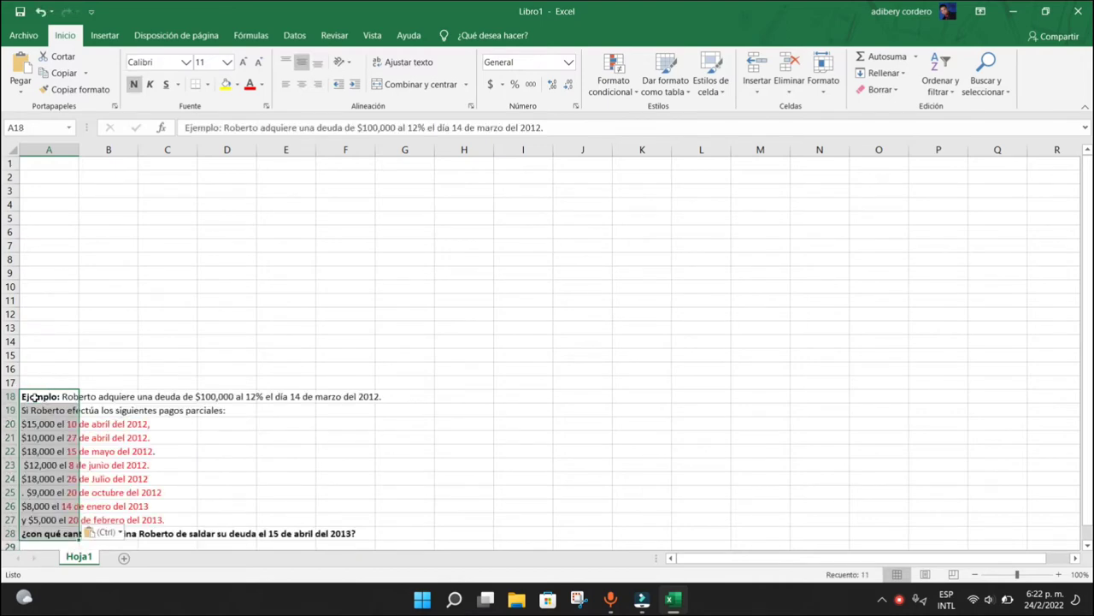
pyautogui.click(224, 383)
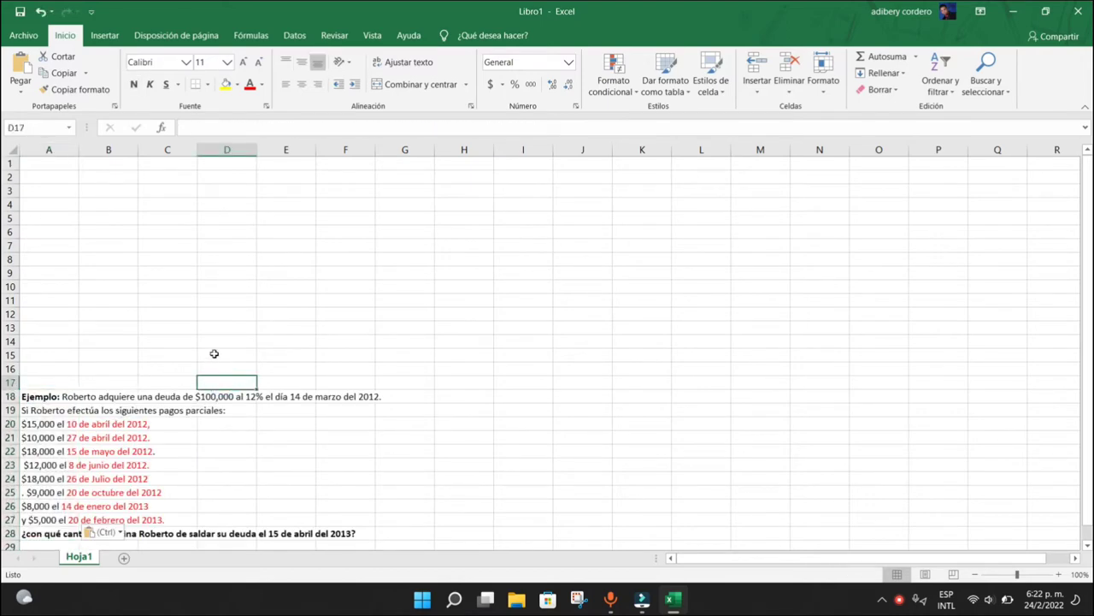
pyautogui.click(52, 165)
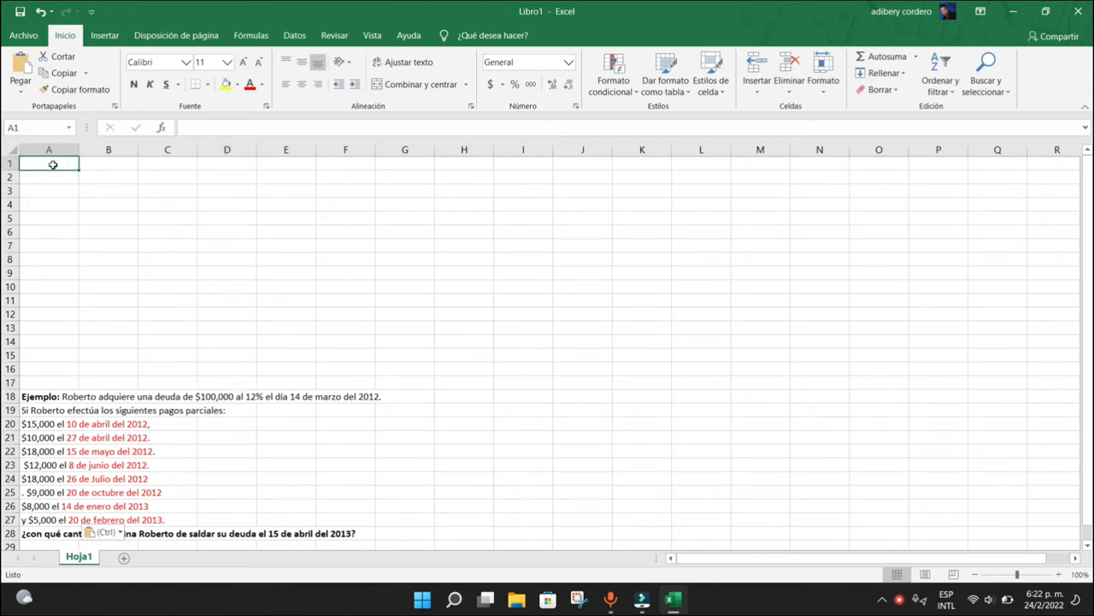
# Enter the headers Fecha in A1 and Días in B1, fixing the Días typo
pyautogui.write('Fe')
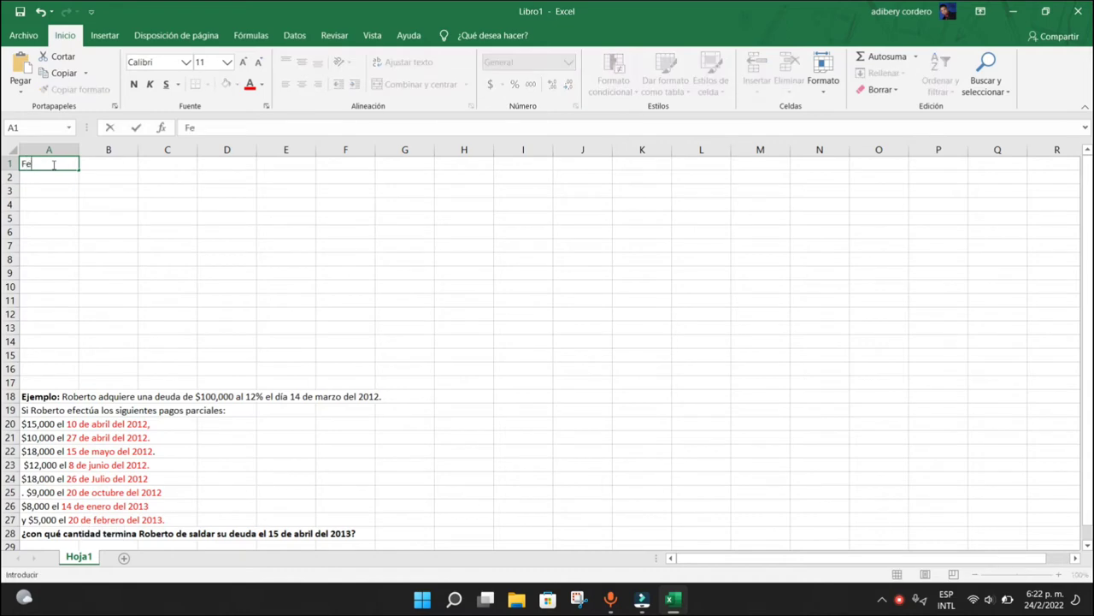
pyautogui.write('cha')
pyautogui.click(99, 164)
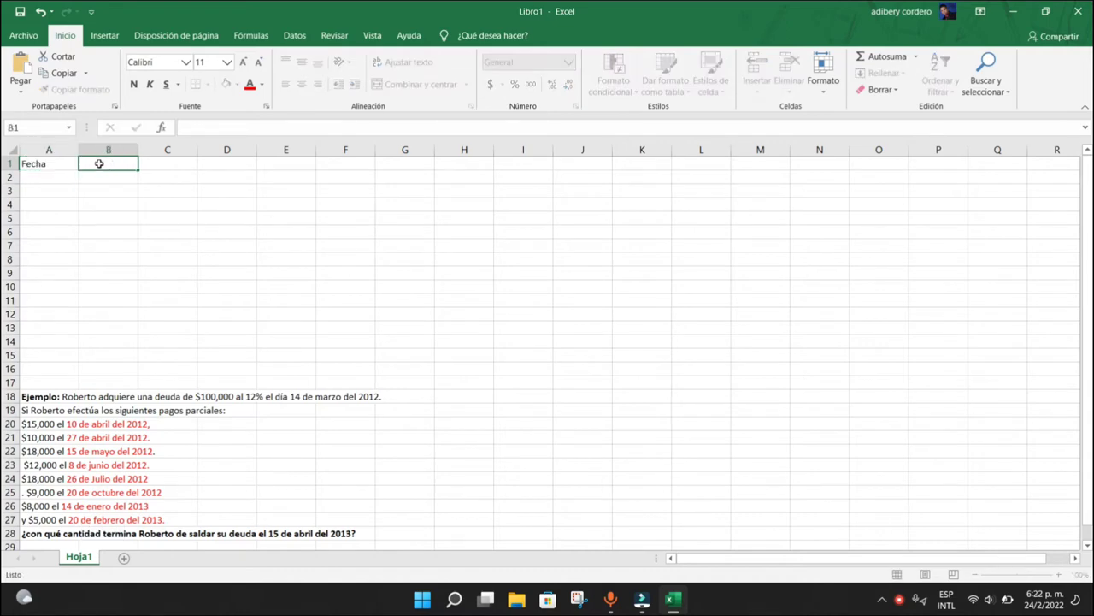
pyautogui.write('Dií')
pyautogui.write('as')
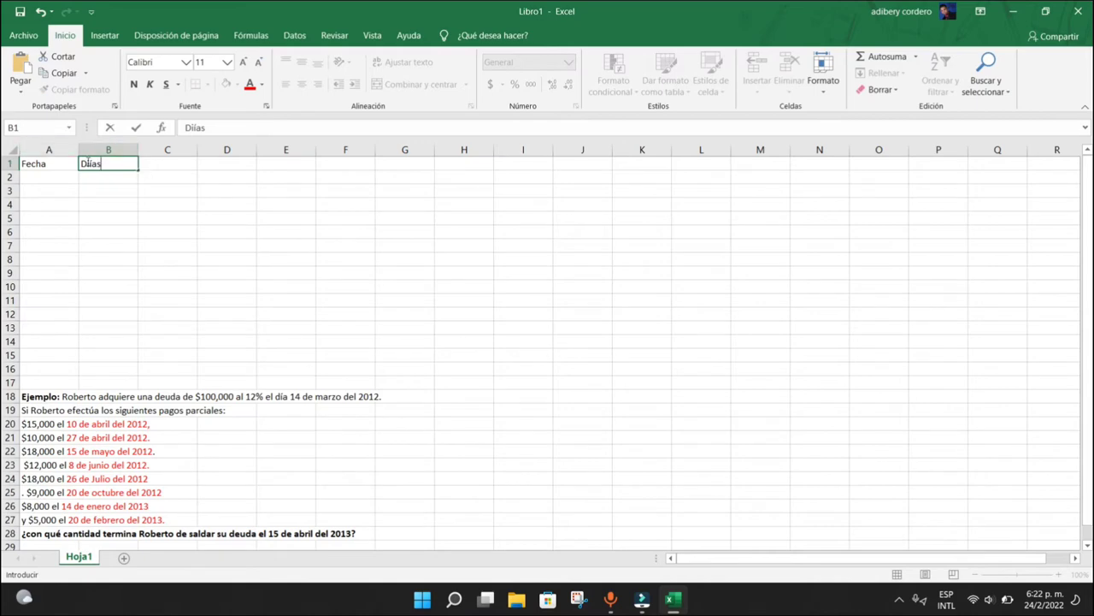
pyautogui.click(89, 163)
pyautogui.press('BackSpace')
pyautogui.click(142, 164)
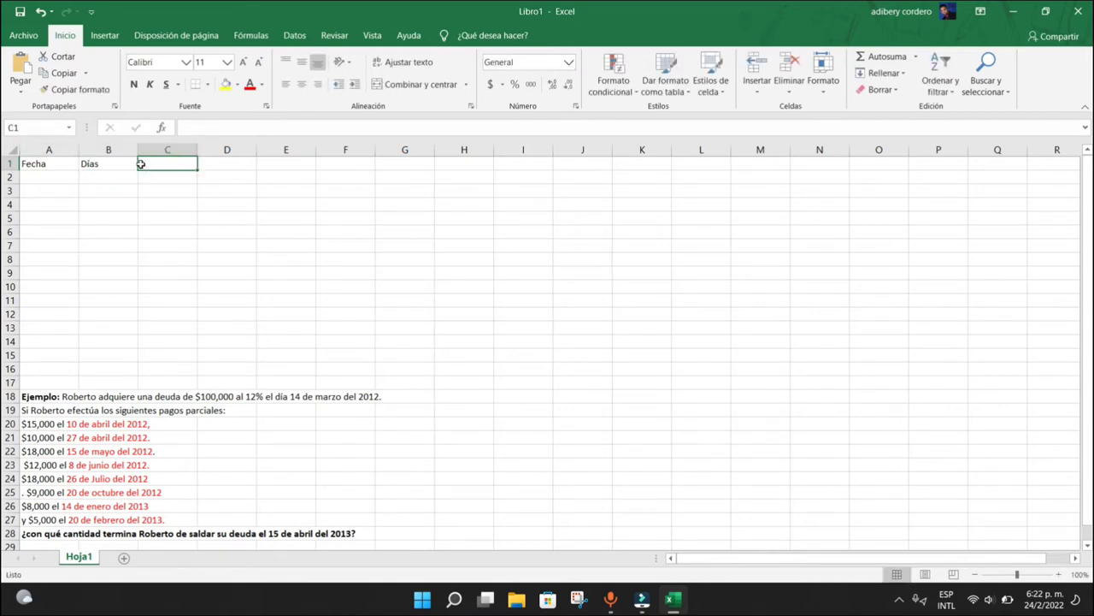
# Enter Saldo Insoluto, Interés Vencido, Cantidad Vencida and Pagos Parciales as headers in C1:F1
pyautogui.write('Saldo')
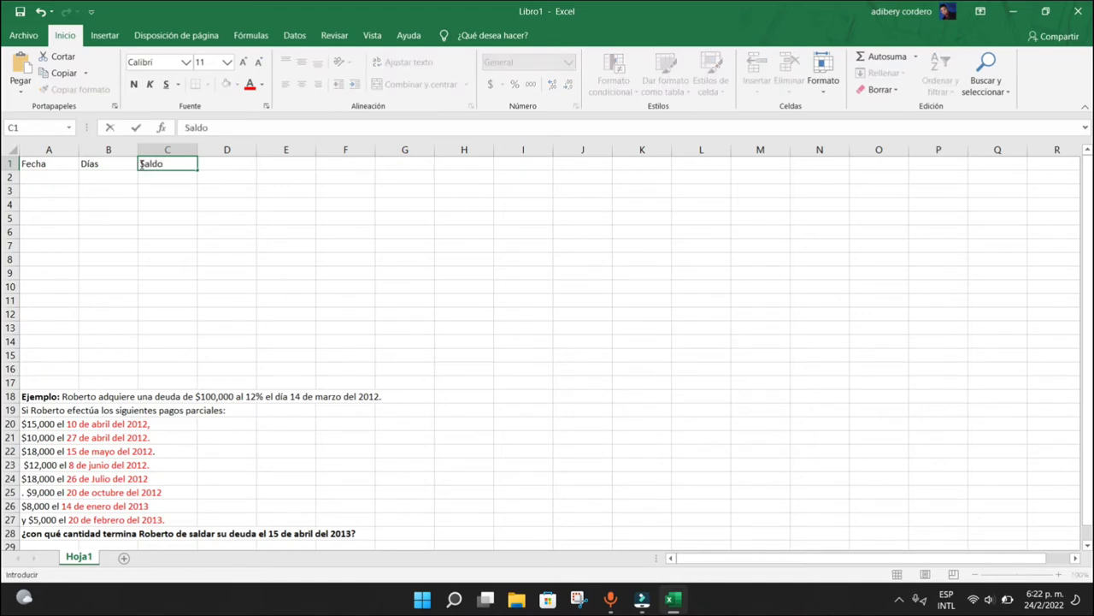
pyautogui.write(' Insoluto')
pyautogui.press('Tab')
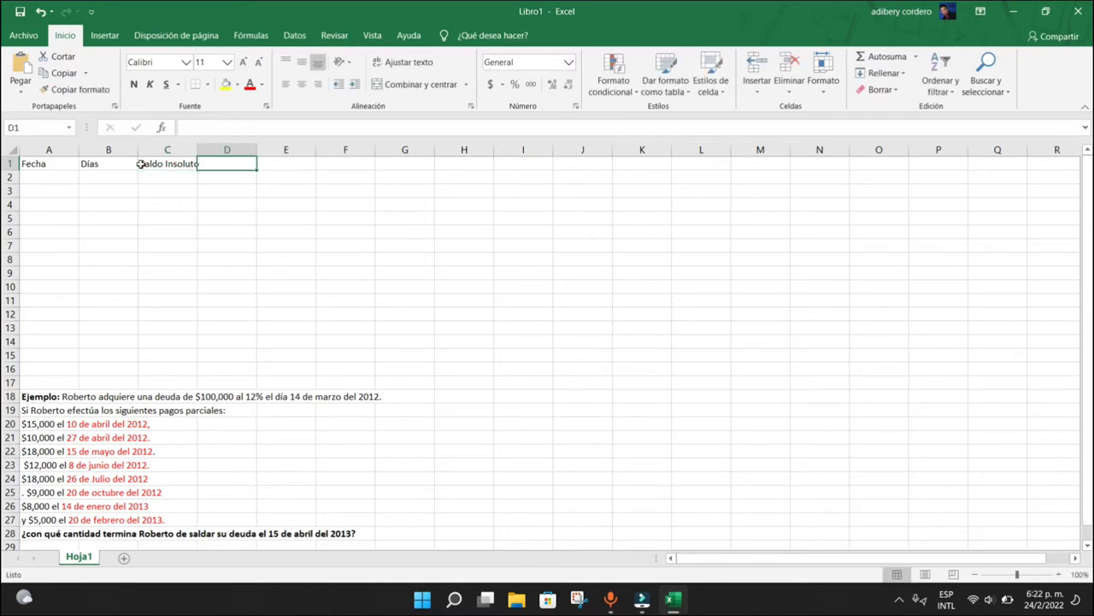
pyautogui.write('Interés ')
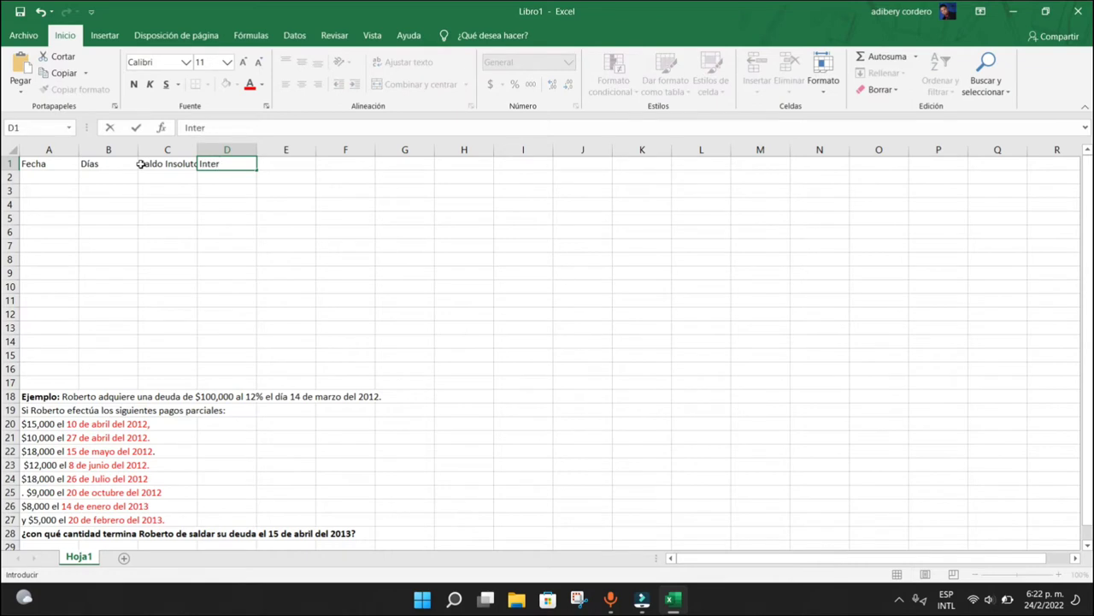
pyautogui.write('Venc')
pyautogui.write('ido')
pyautogui.press('Tab')
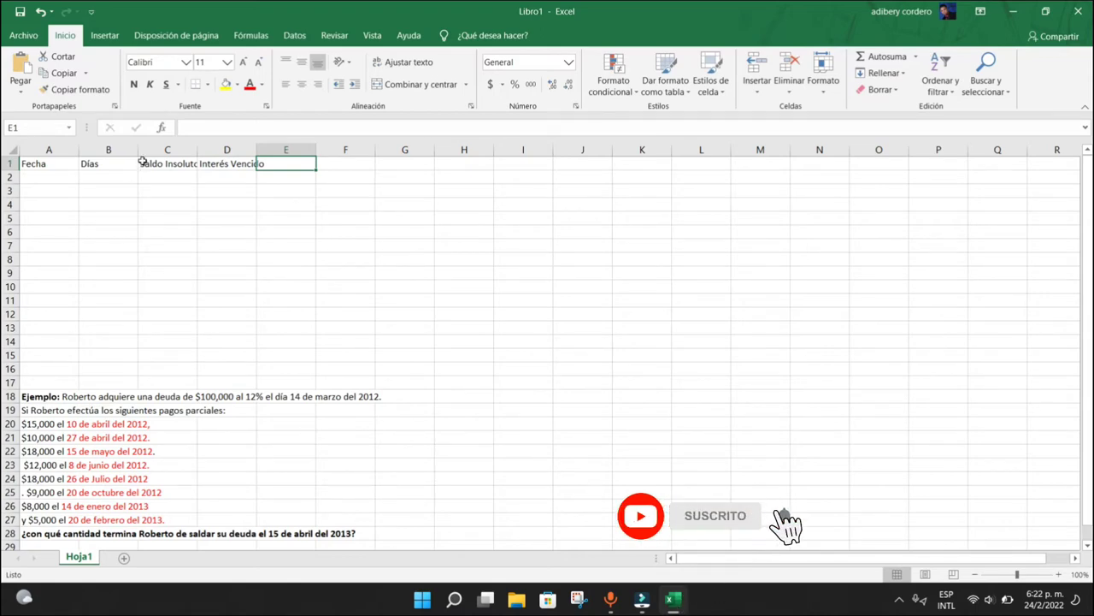
pyautogui.write('Can')
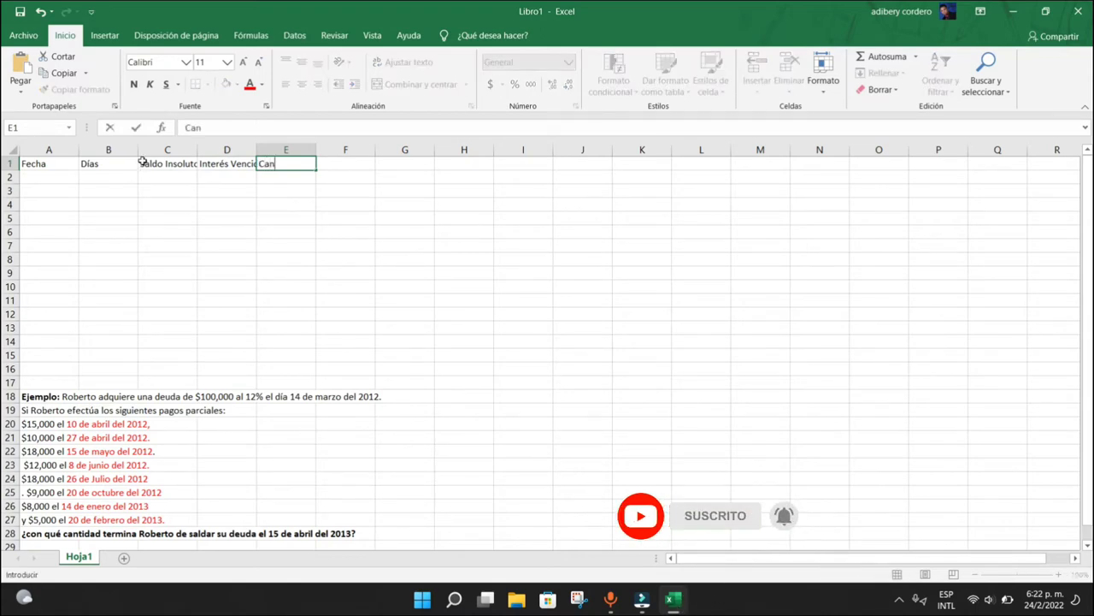
pyautogui.write('tidad Venci')
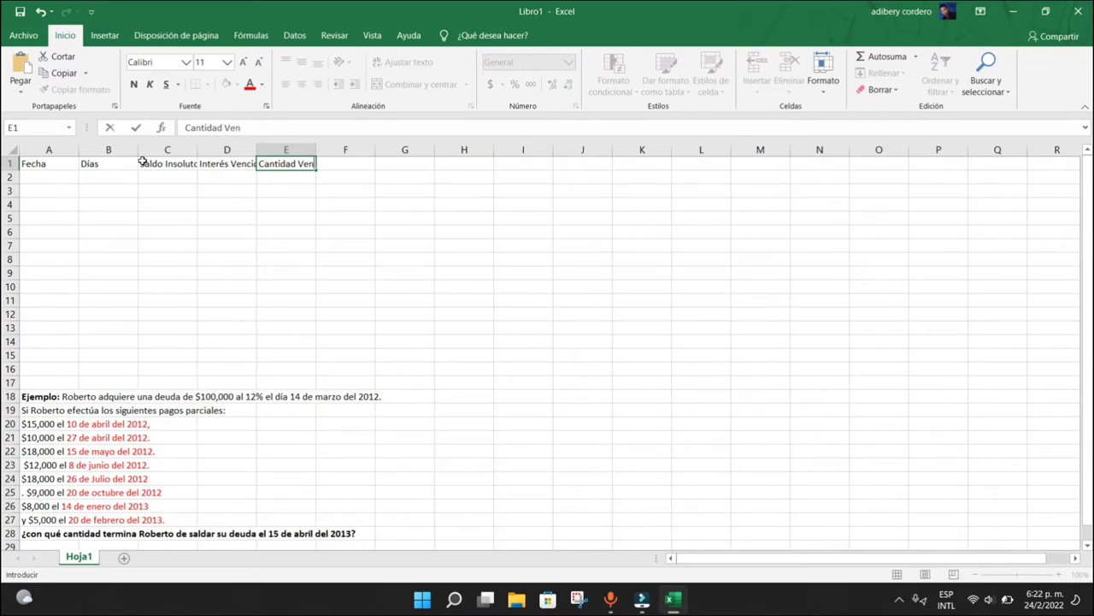
pyautogui.write('da')
pyautogui.press('Tab')
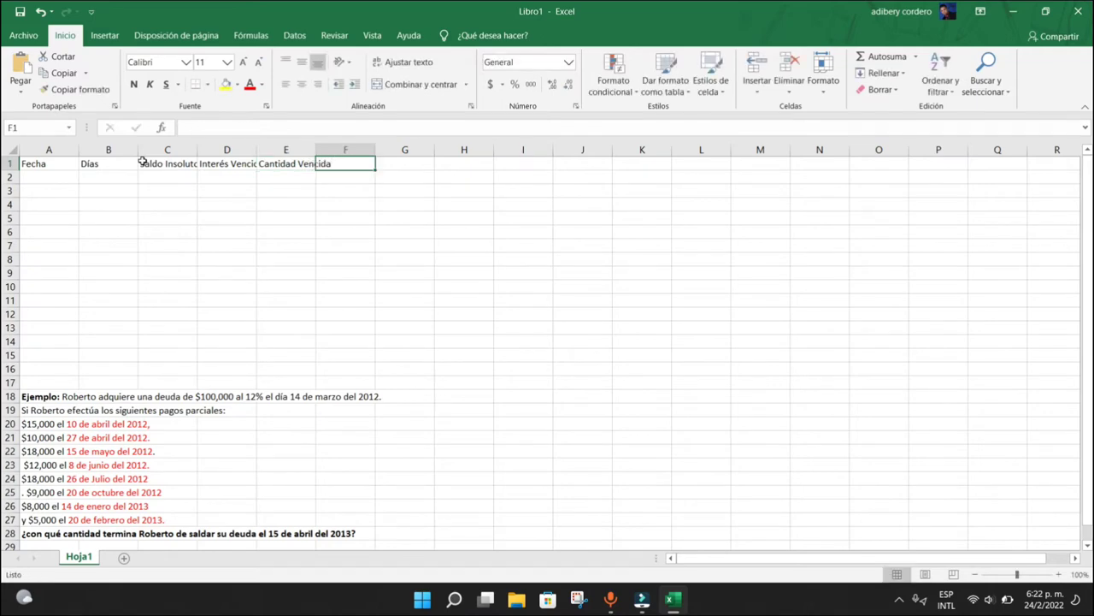
pyautogui.write('Pagos')
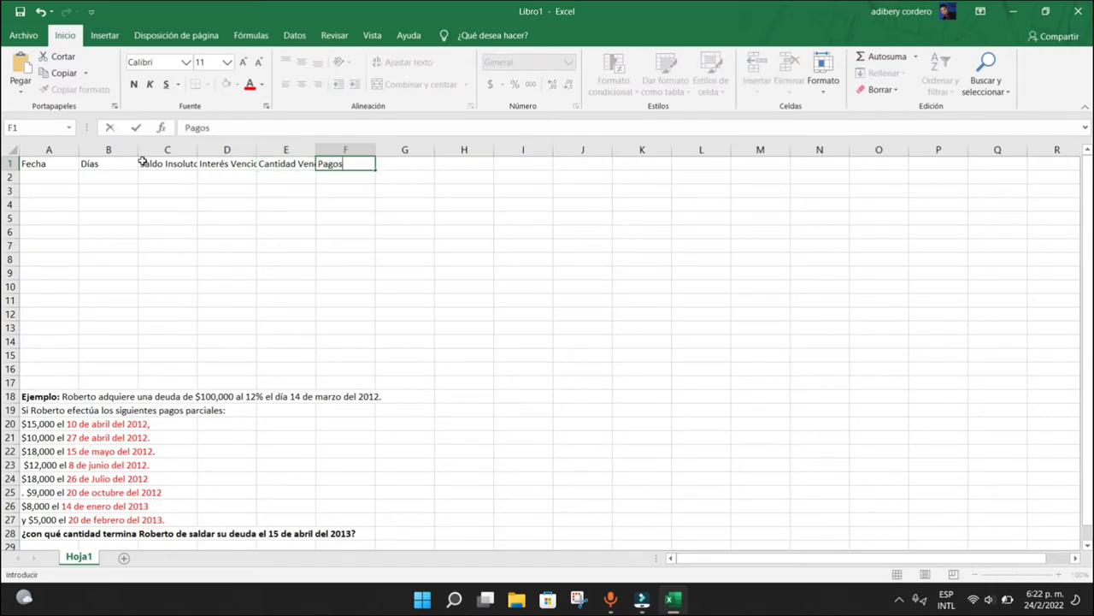
pyautogui.write(' Parciales')
pyautogui.click(421, 209)
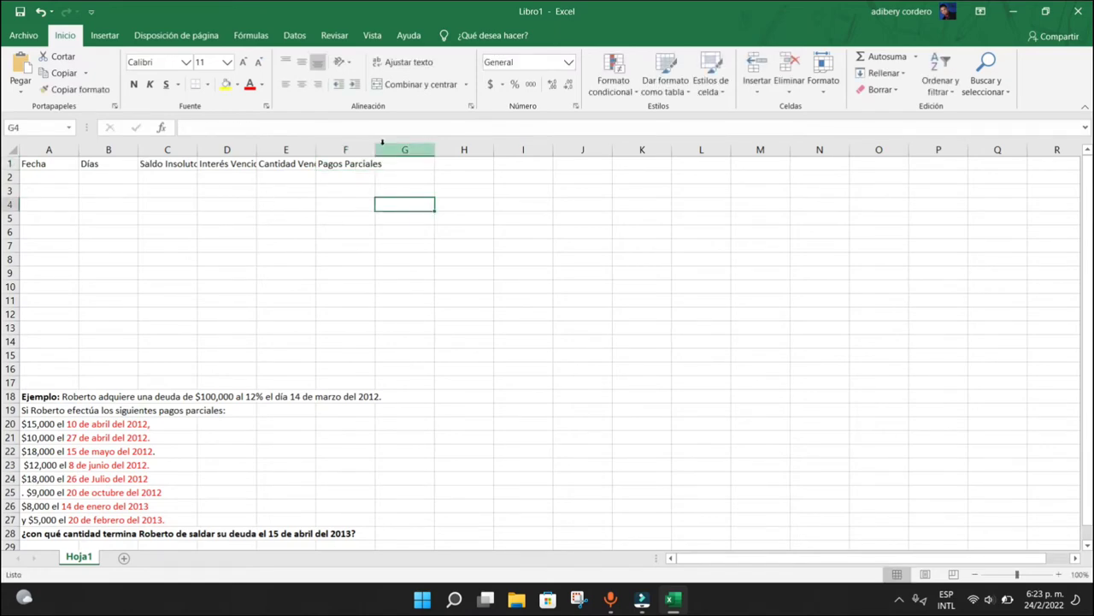
# Widen columns F, E, D and C so their long headers display fully
pyautogui.moveTo(374, 148); pyautogui.dragTo(400, 148)
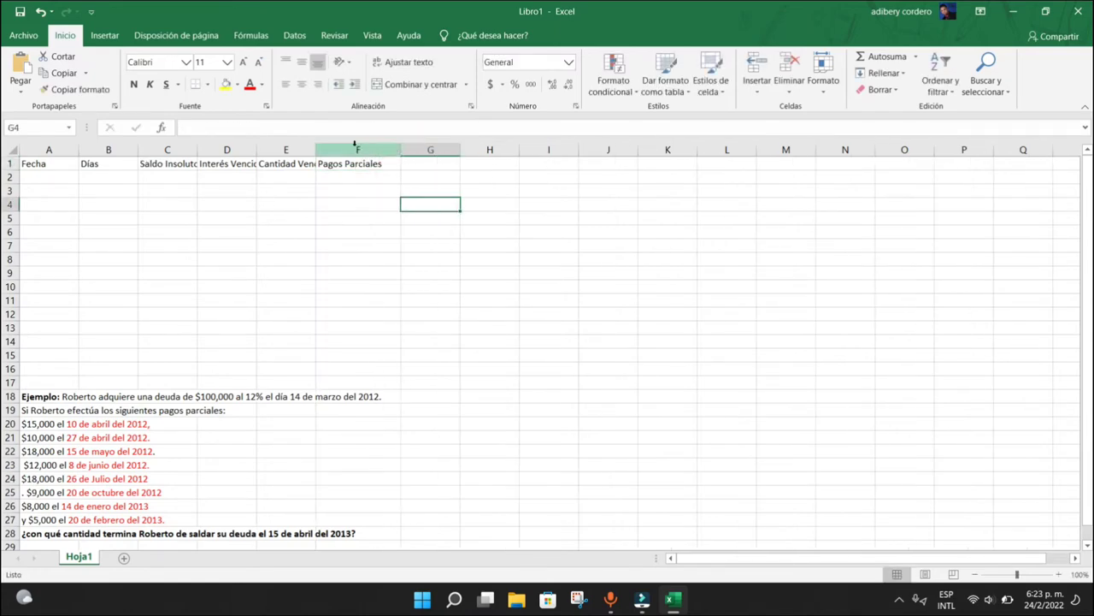
pyautogui.moveTo(318, 150); pyautogui.dragTo(335, 150)
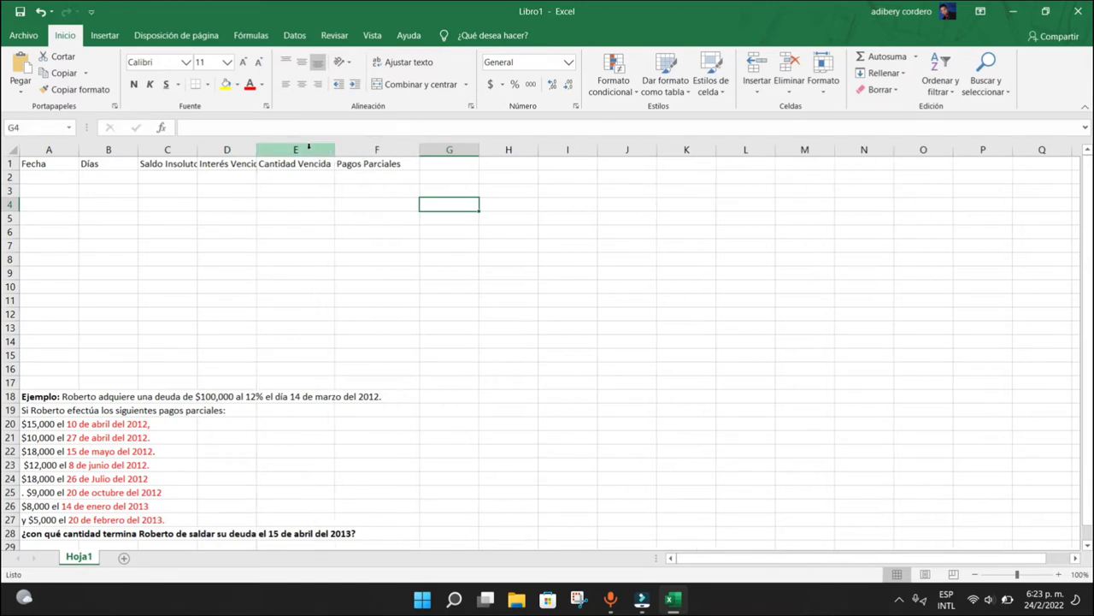
pyautogui.moveTo(261, 149); pyautogui.dragTo(278, 150)
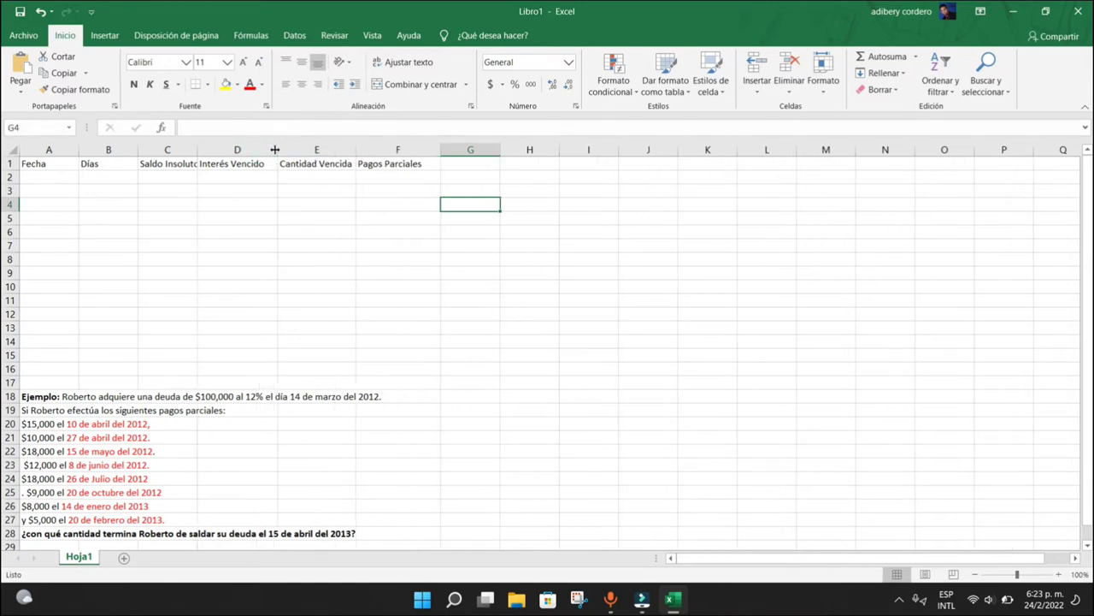
pyautogui.moveTo(197, 149); pyautogui.dragTo(217, 150)
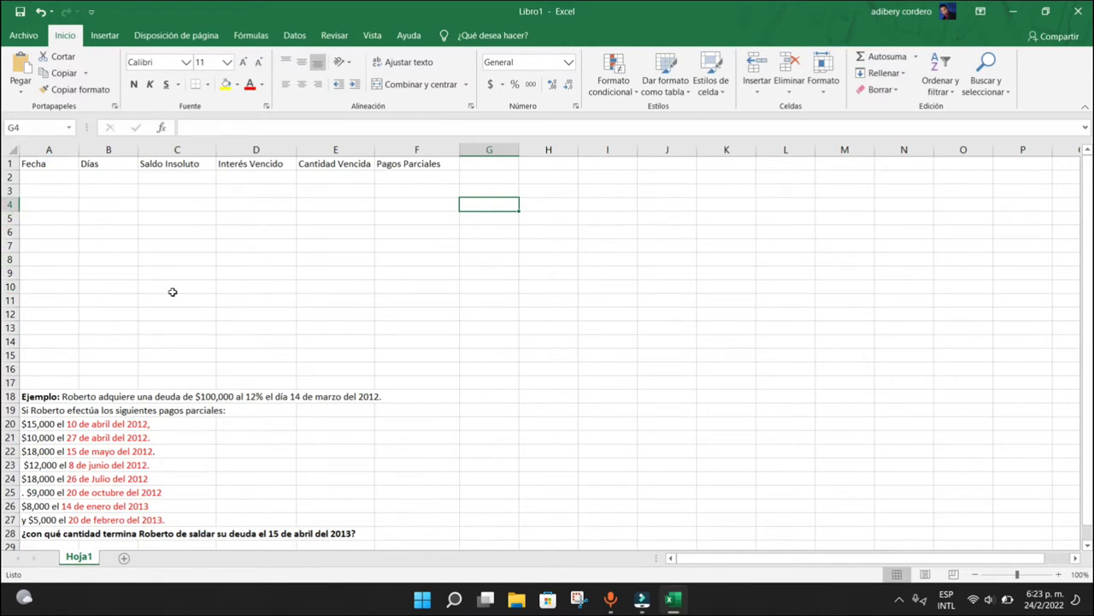
pyautogui.click(58, 177)
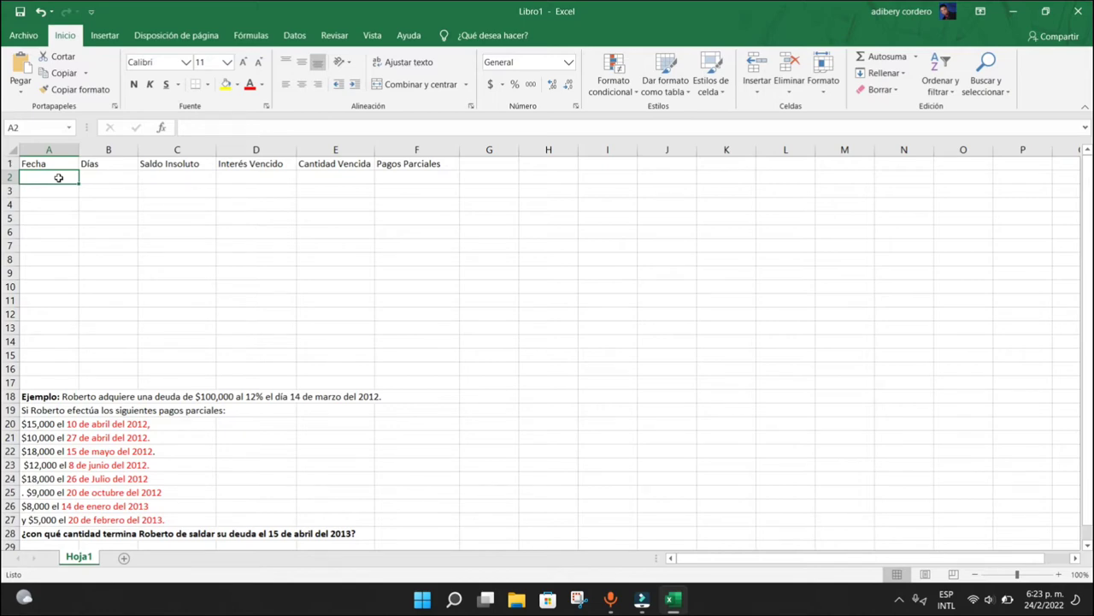
# Give A2 the Fecha date type 03/14/2012 and fill that format down to A16
pyautogui.rightClick(58, 176)
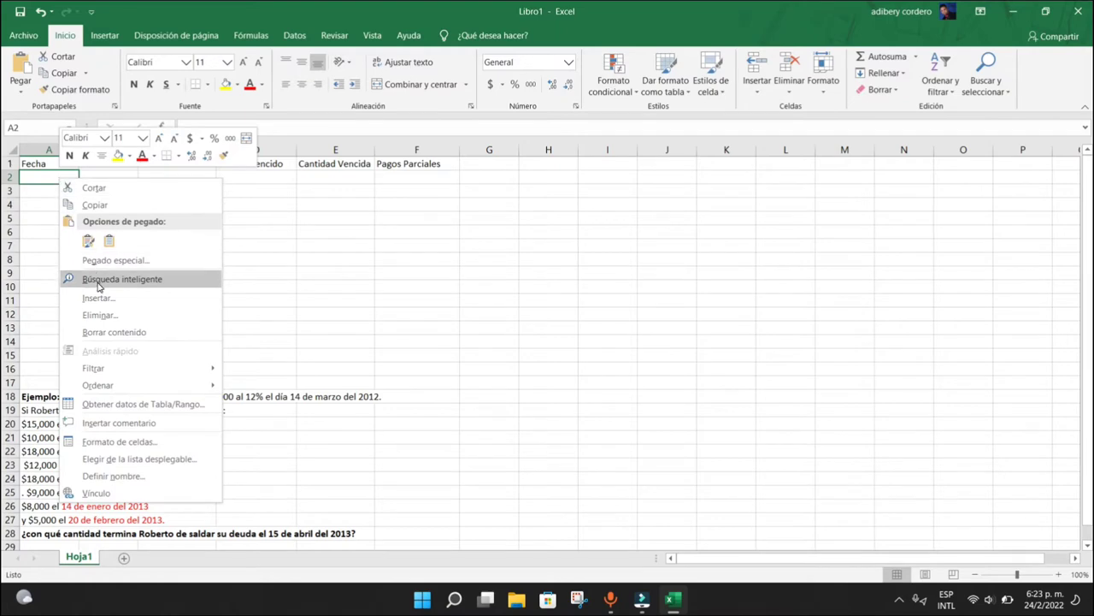
pyautogui.click(126, 442)
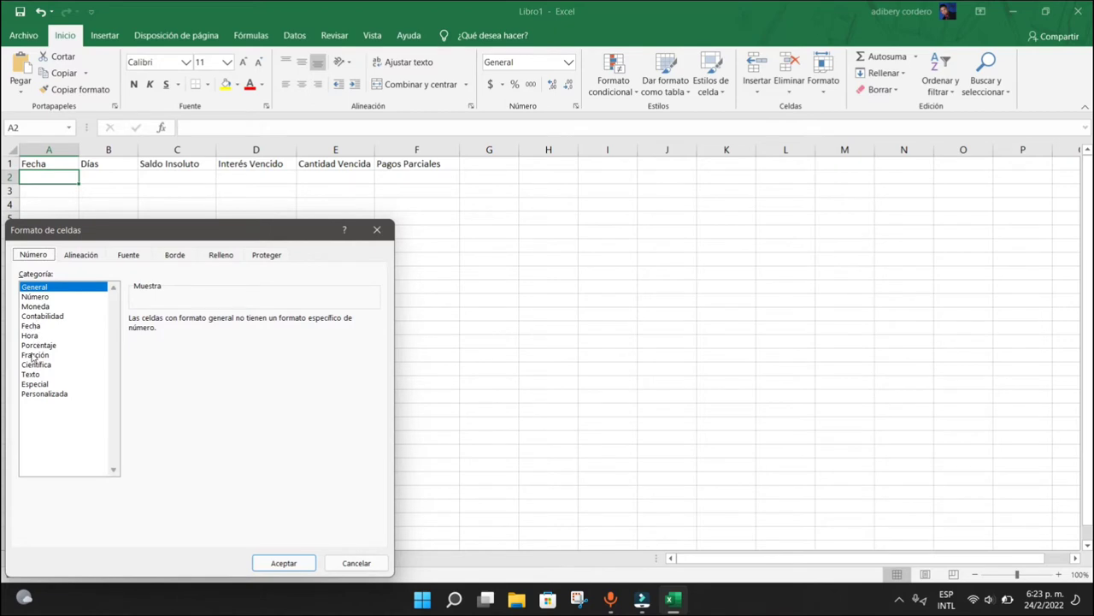
pyautogui.click(30, 327)
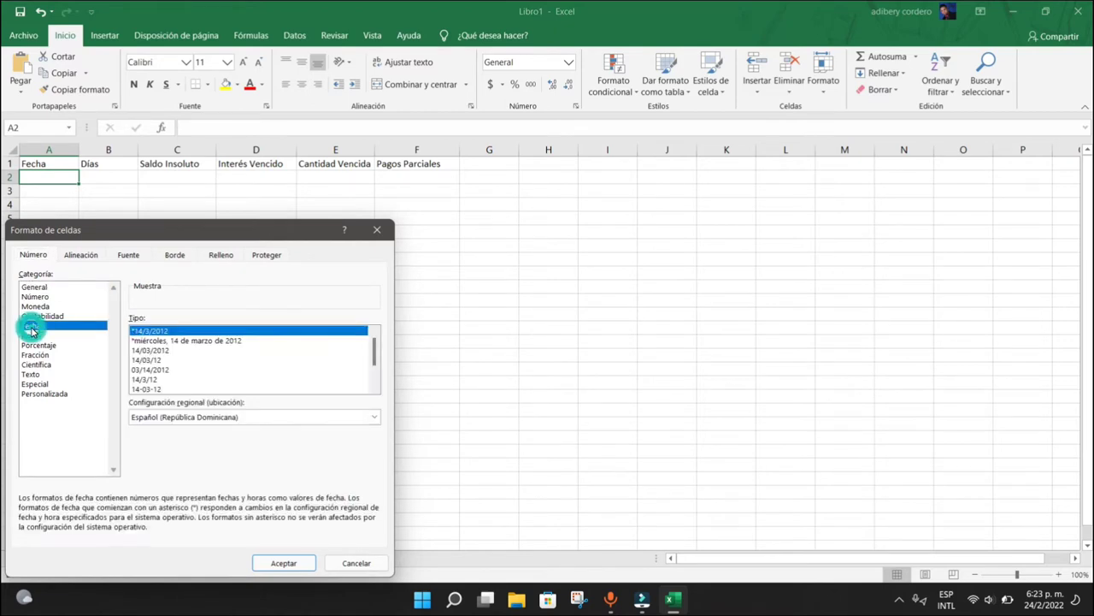
pyautogui.click(148, 371)
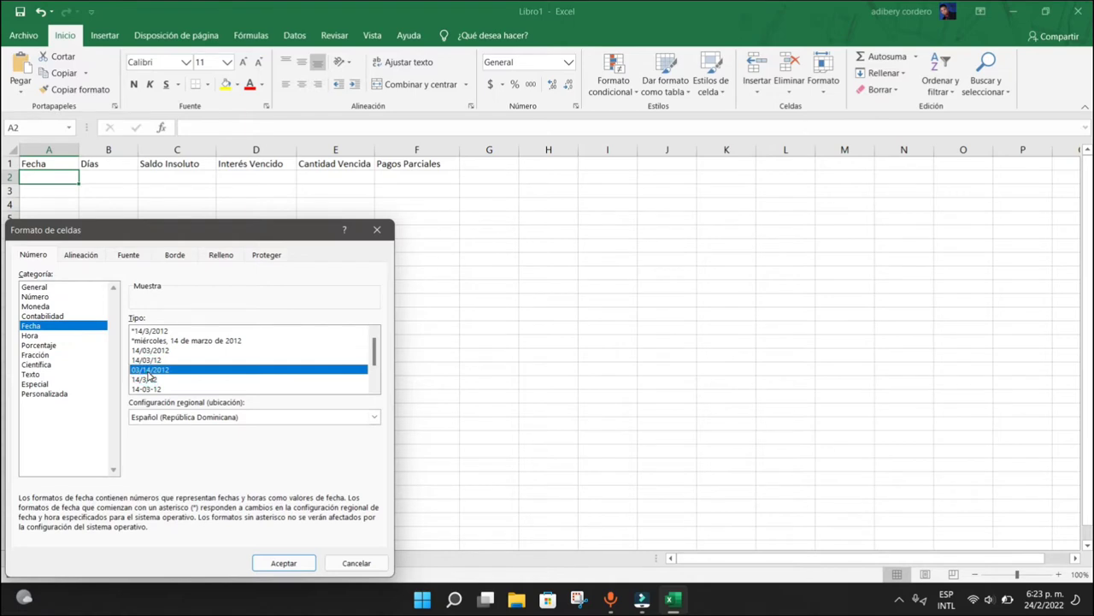
pyautogui.doubleClick(147, 371)
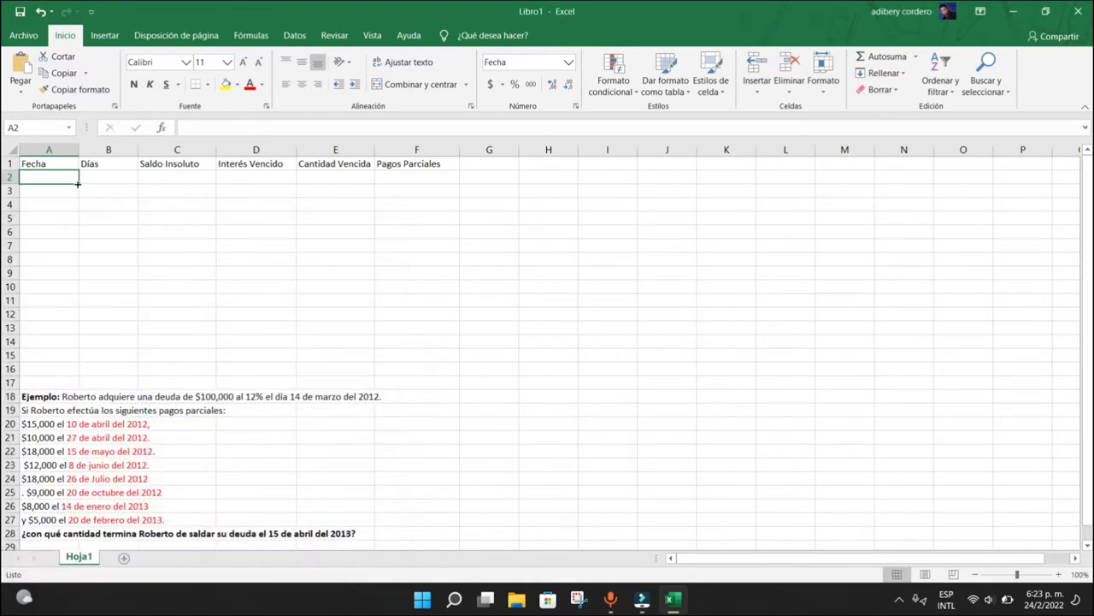
pyautogui.moveTo(77, 182); pyautogui.dragTo(69, 374)
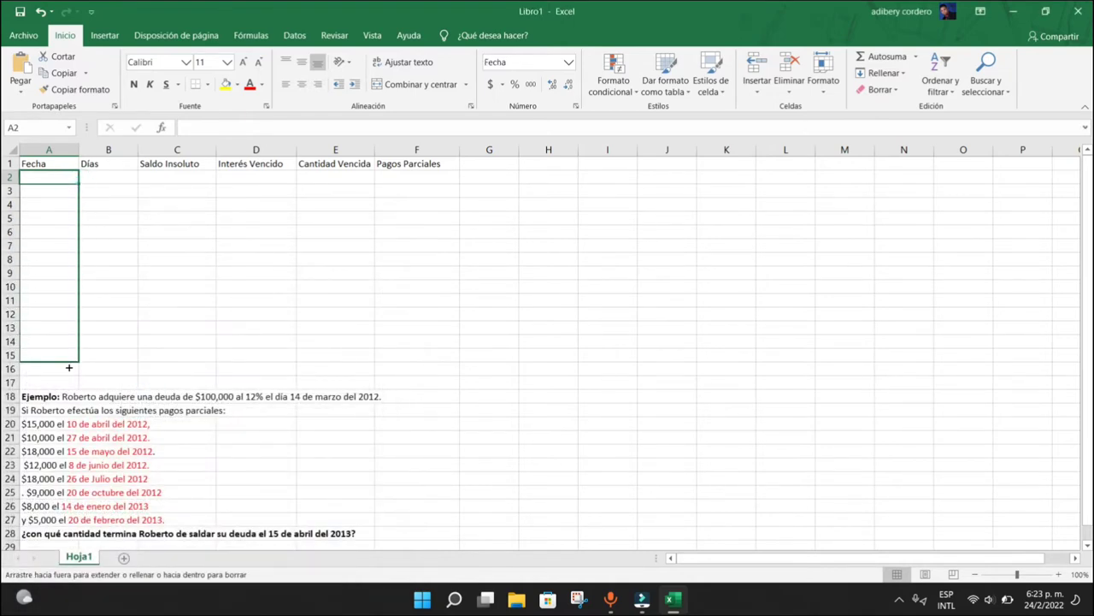
pyautogui.click(59, 313)
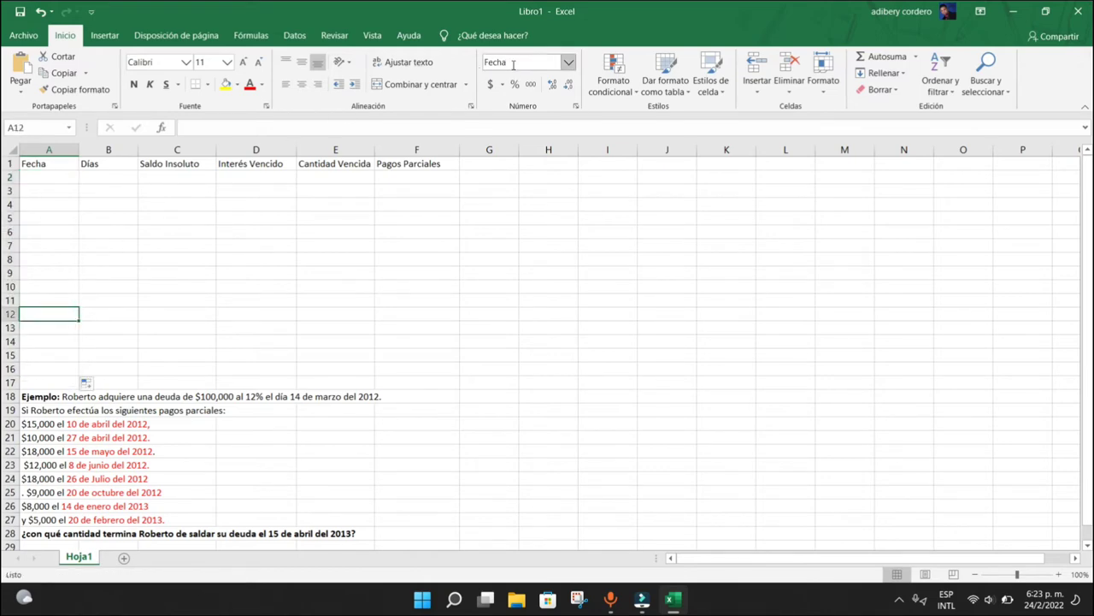
pyautogui.click(60, 286)
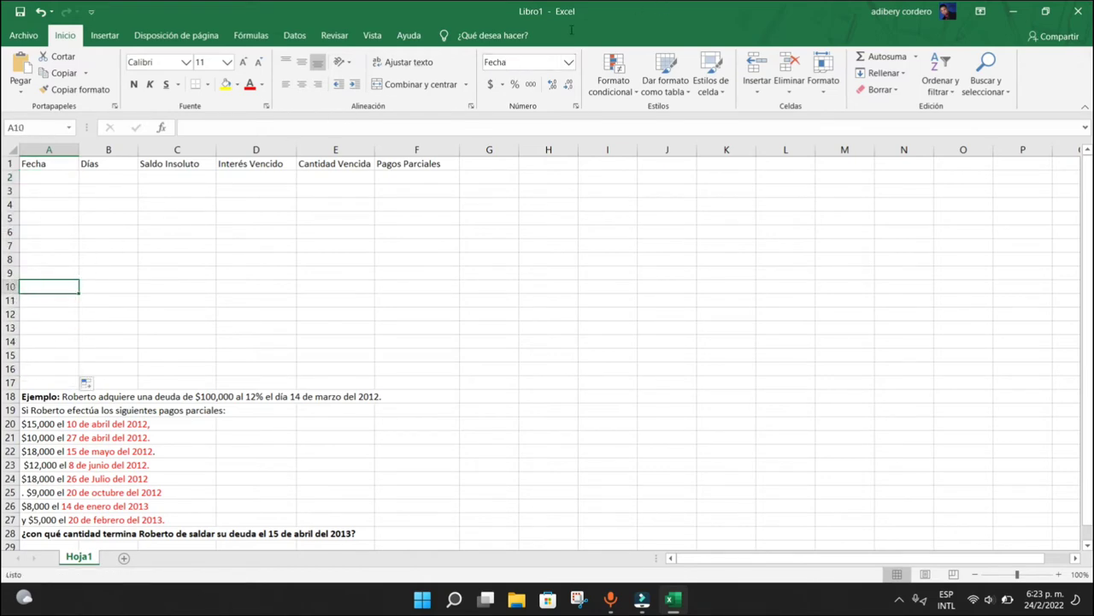
pyautogui.click(285, 246)
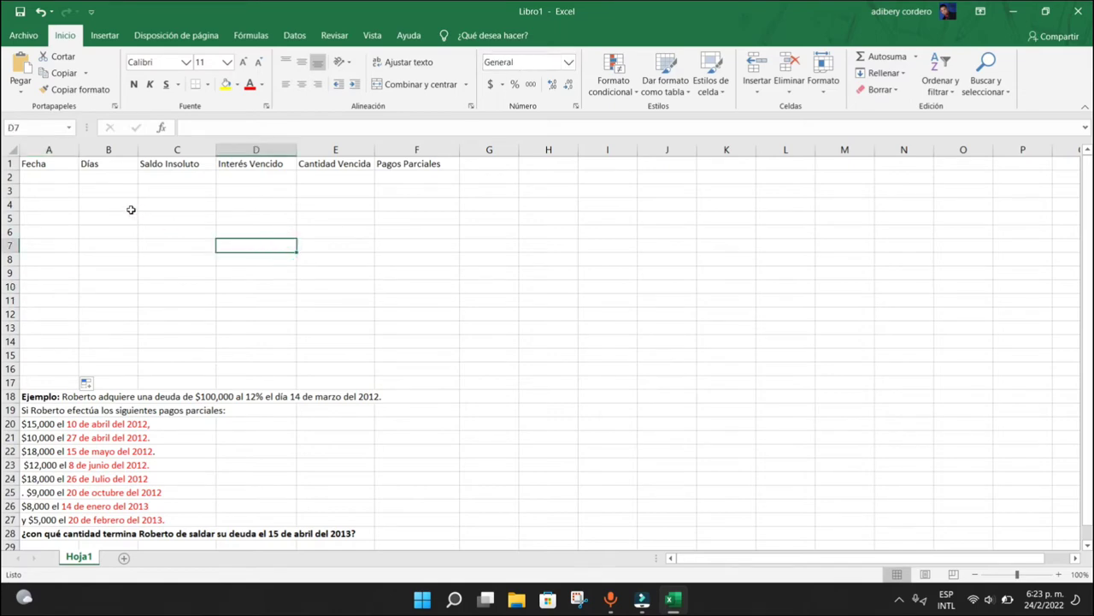
pyautogui.click(112, 193)
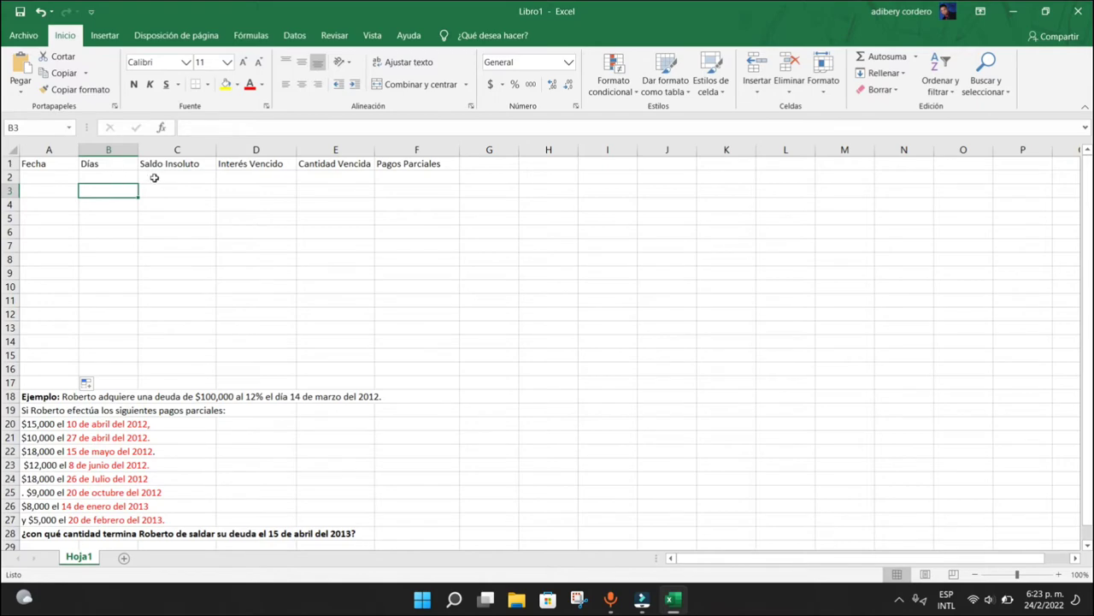
# Enter the opening balance 100000 in cell C2 under Saldo Insoluto
pyautogui.click(158, 177)
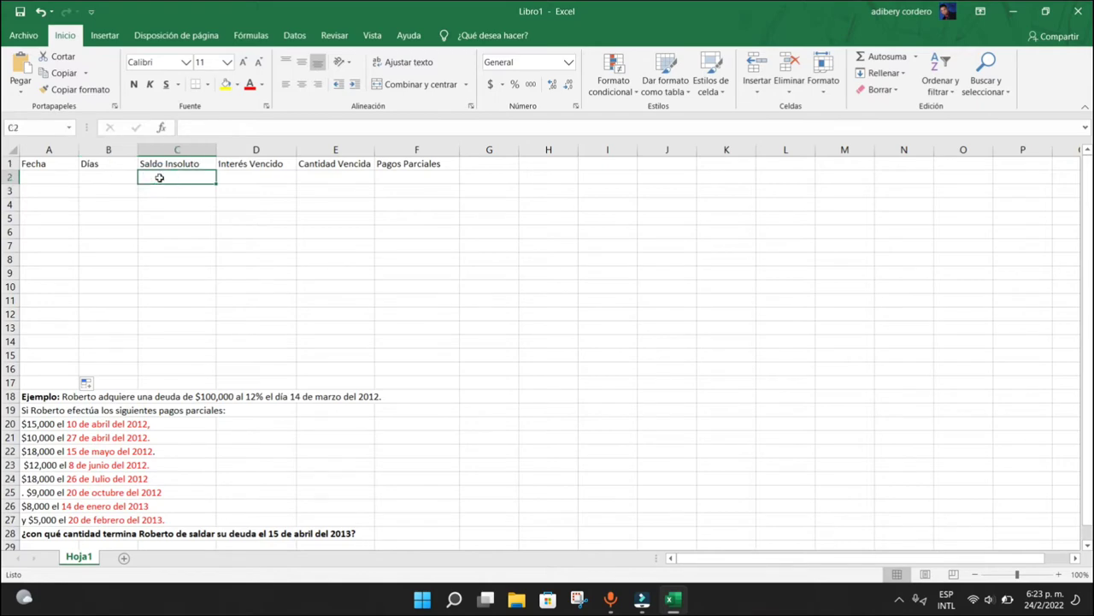
pyautogui.write('1')
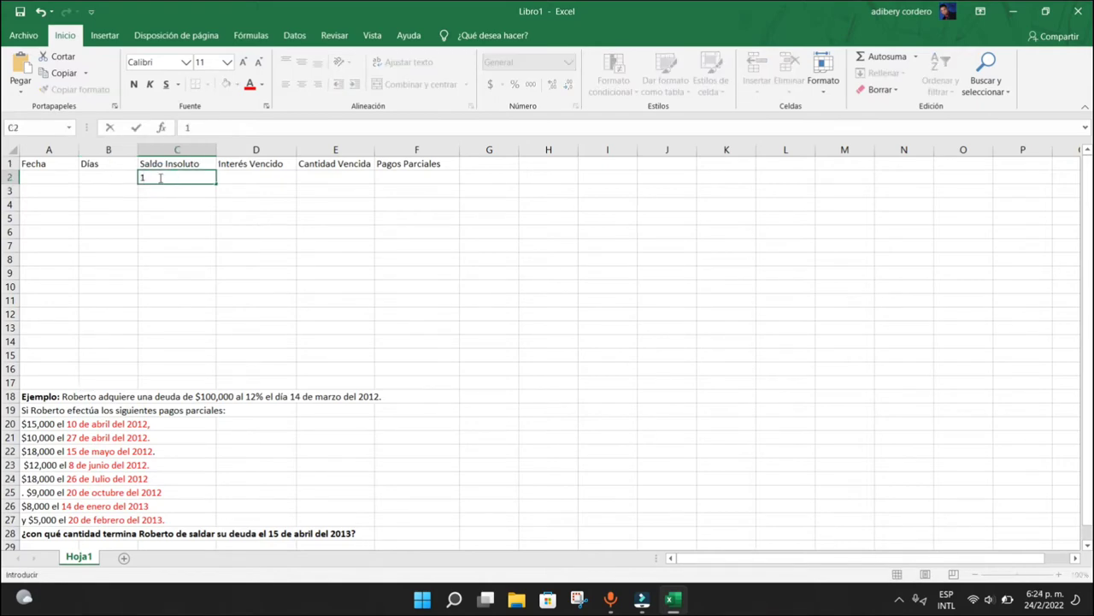
pyautogui.write('00000')
pyautogui.click(232, 227)
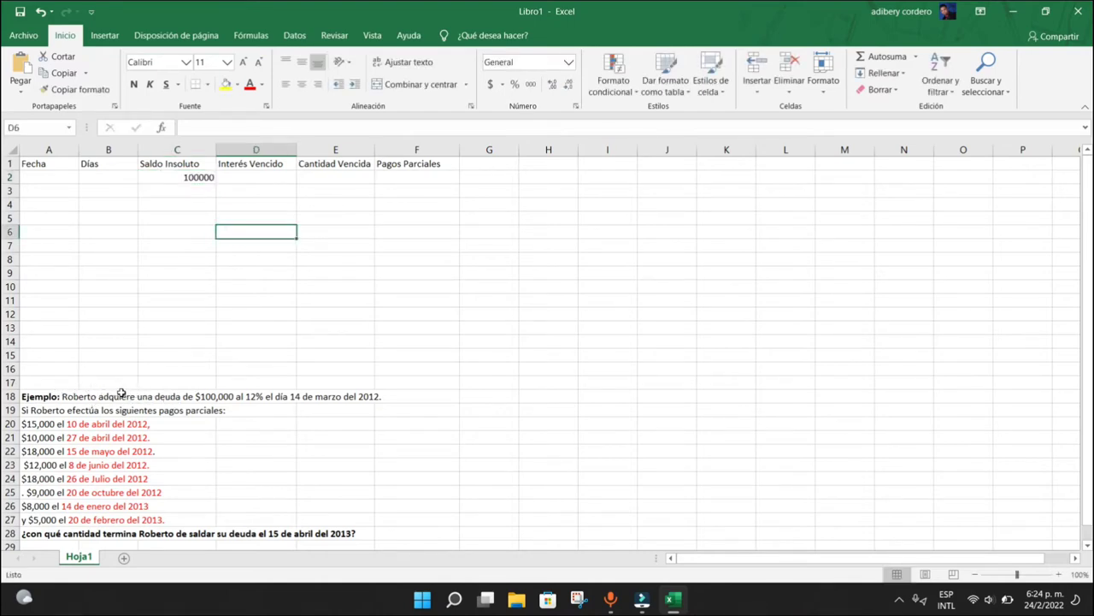
pyautogui.click(192, 174)
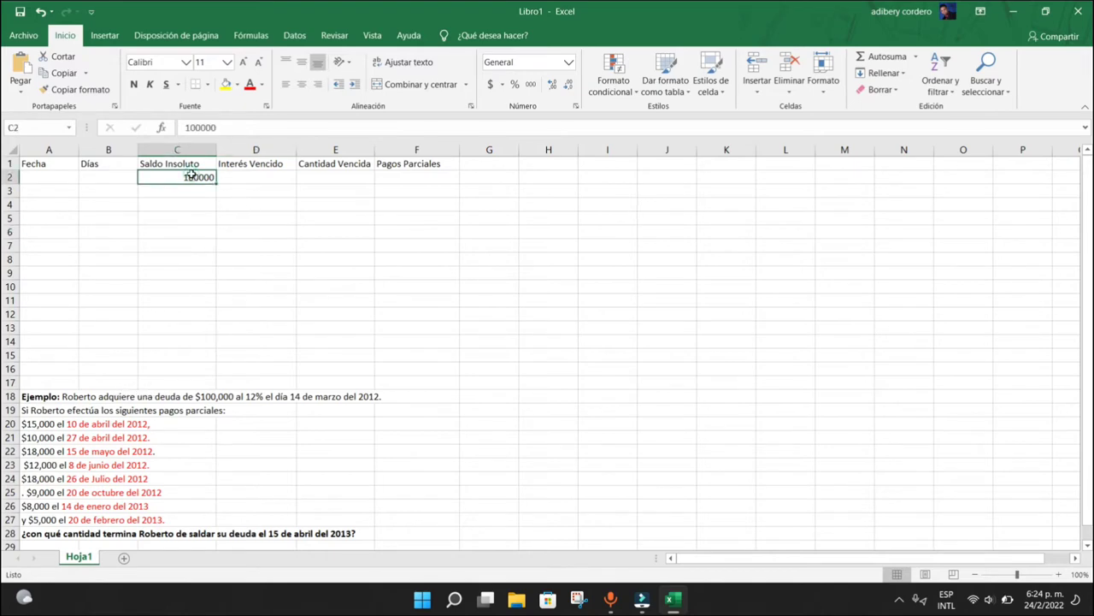
pyautogui.click(191, 174)
# Apply the Moneda currency format to C2 so it displays $100,000.00
pyautogui.rightClick(193, 177)
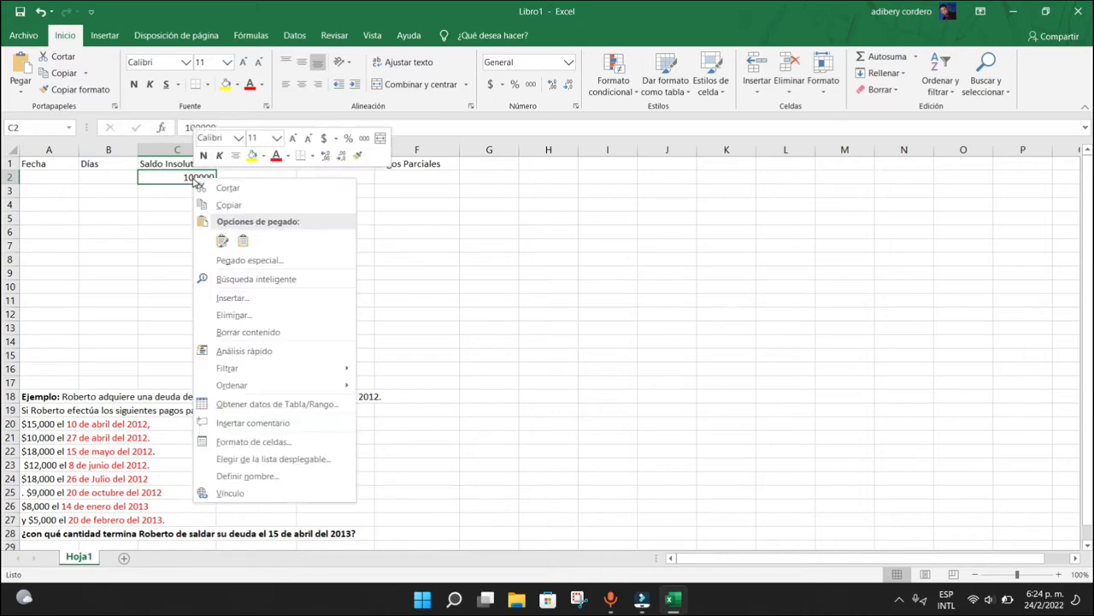
pyautogui.click(240, 442)
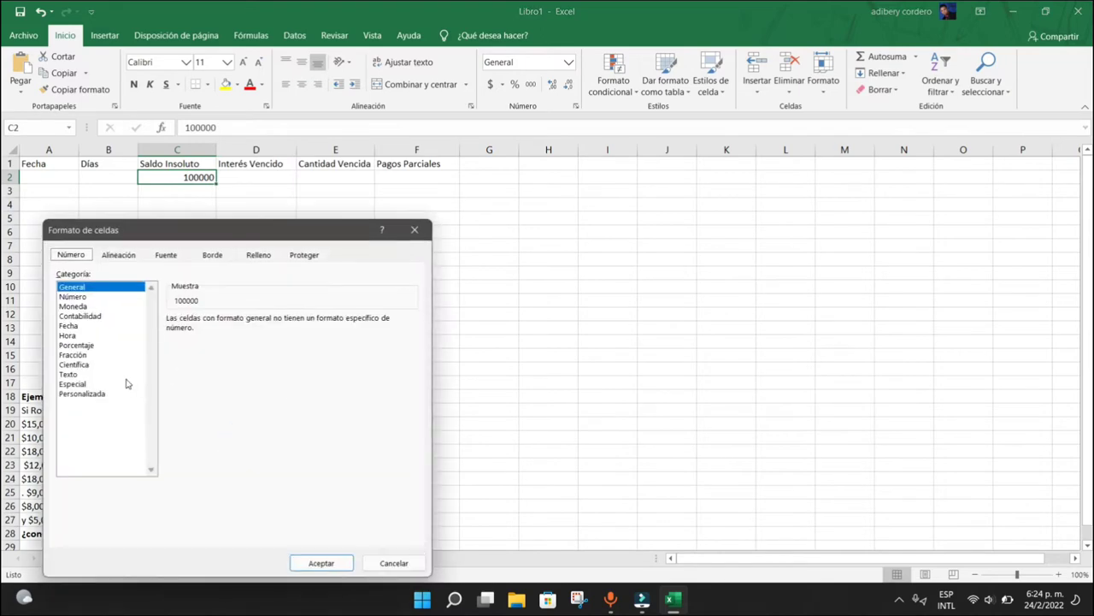
pyautogui.click(74, 307)
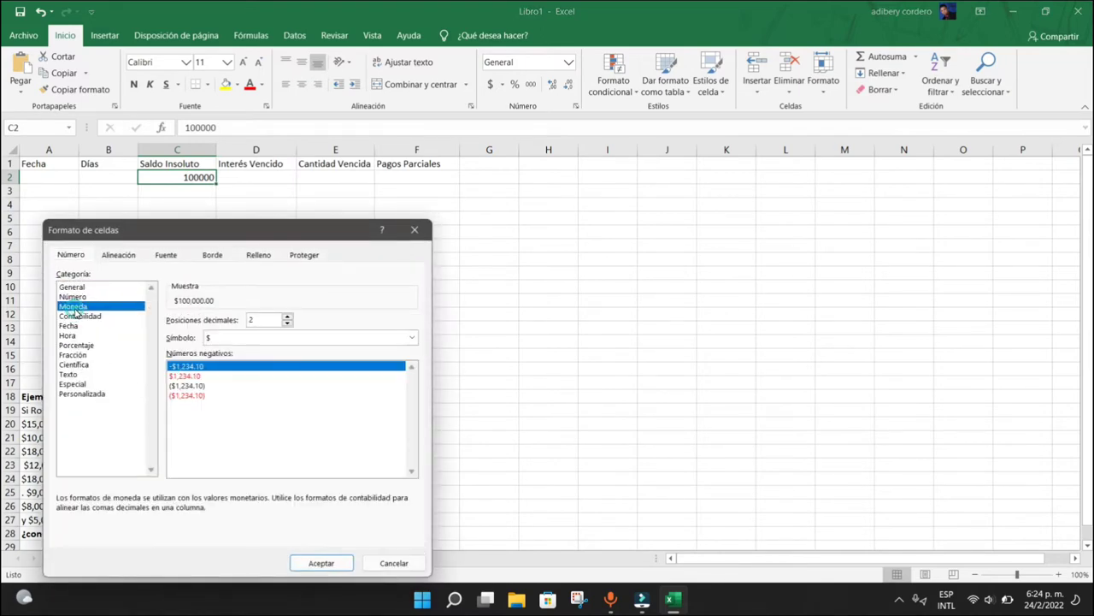
pyautogui.click(320, 564)
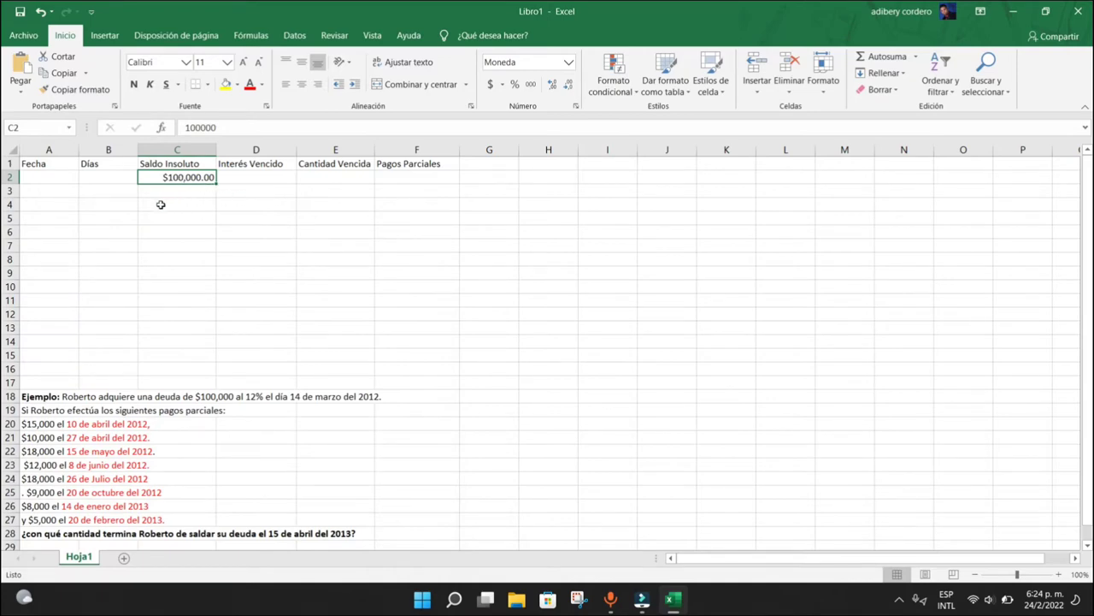
pyautogui.click(101, 193)
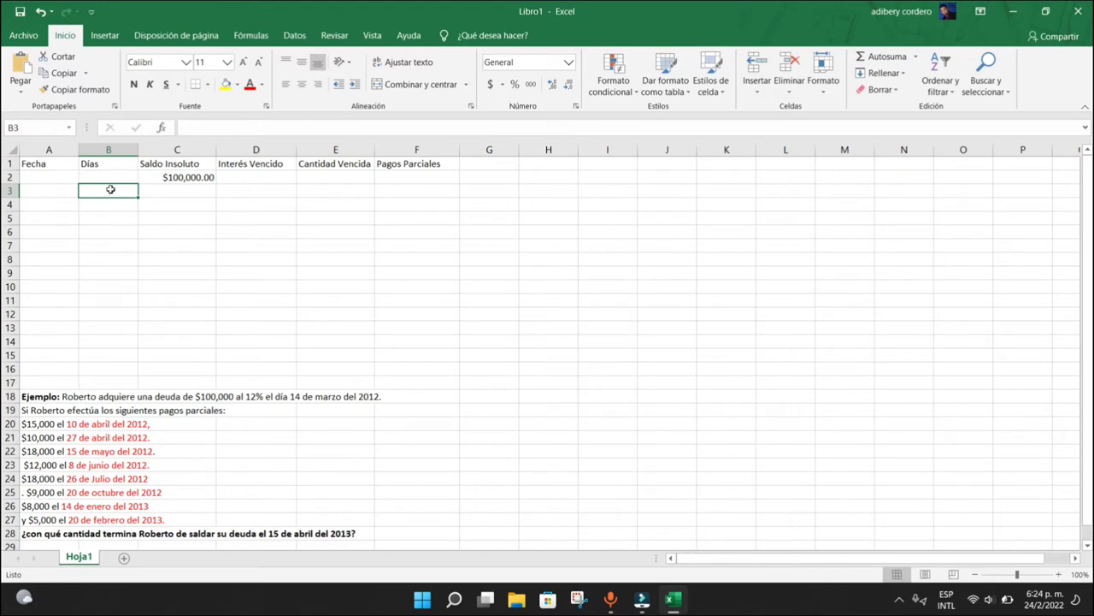
# Enter =A3-A2 in B3 and fill the days formula down to B16
pyautogui.write('=')
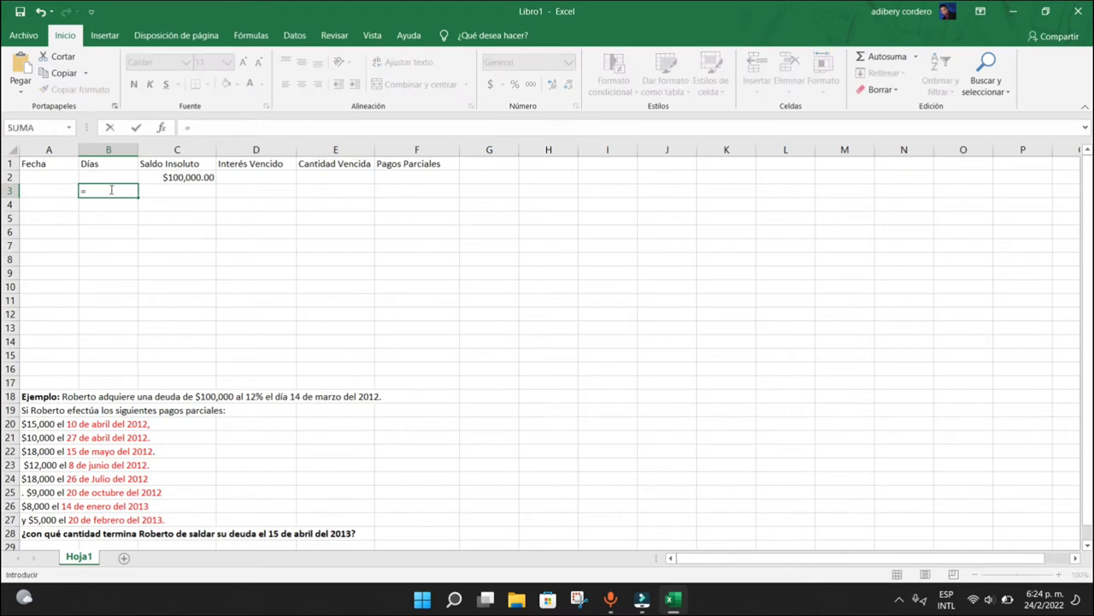
pyautogui.click(54, 190)
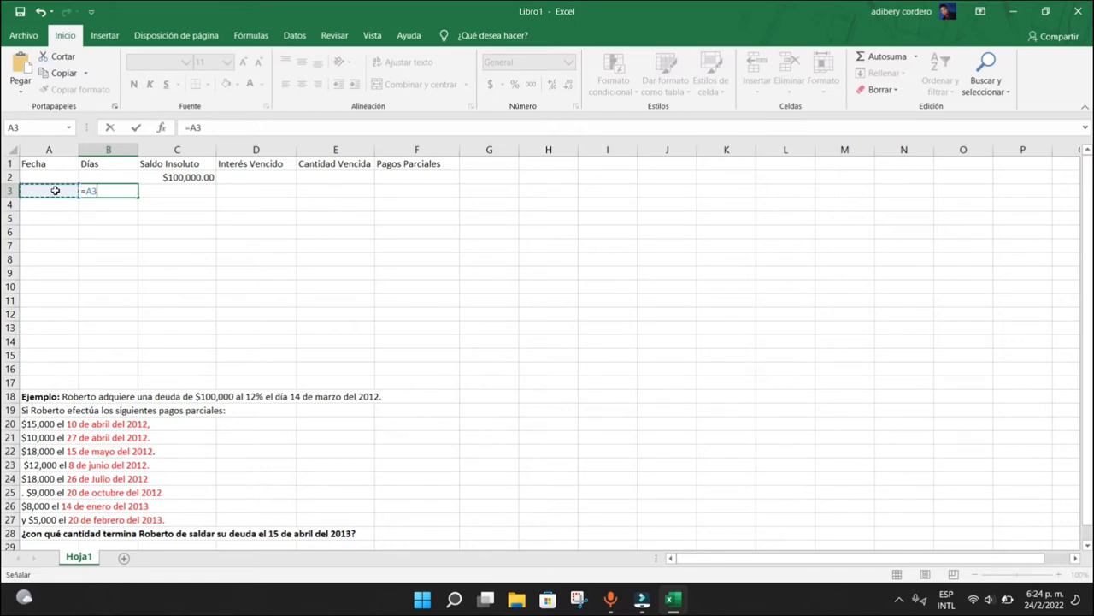
pyautogui.write('-')
pyautogui.click(36, 177)
pyautogui.press('Return')
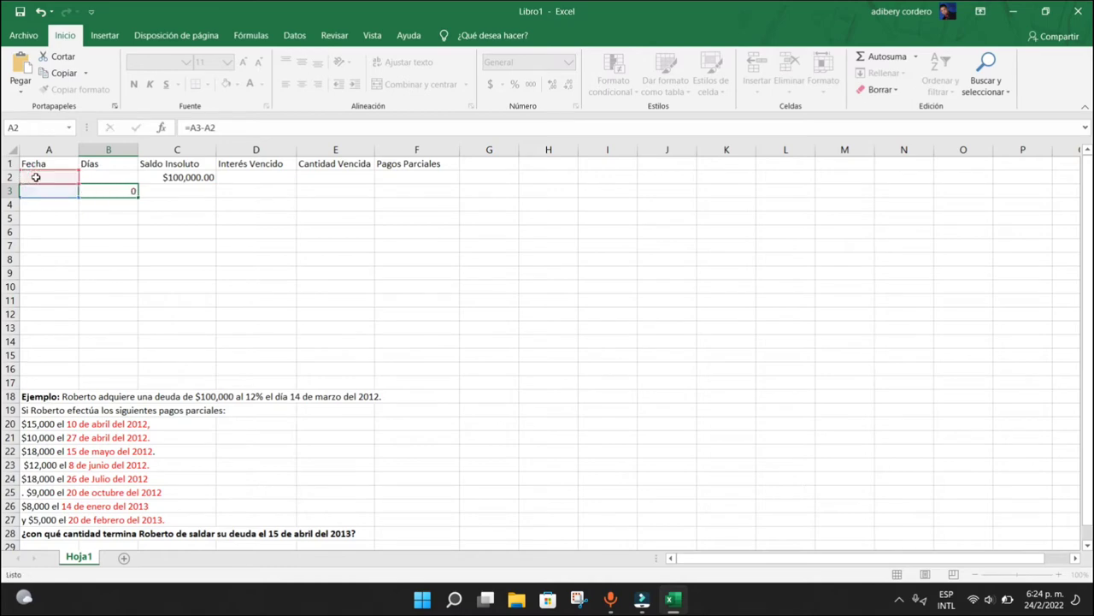
pyautogui.click(113, 194)
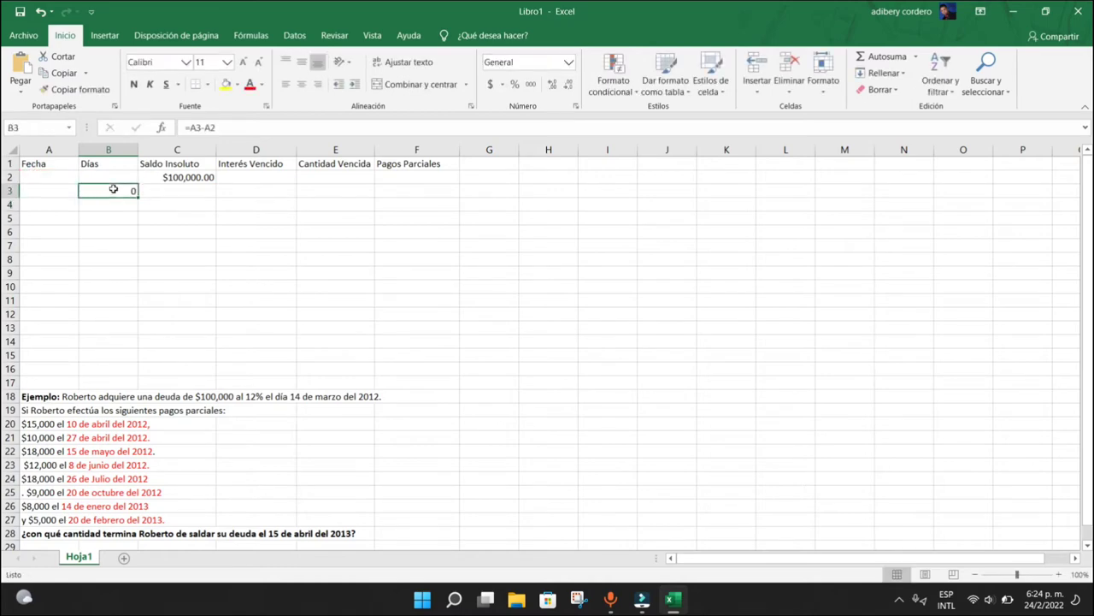
pyautogui.moveTo(138, 197); pyautogui.dragTo(109, 371)
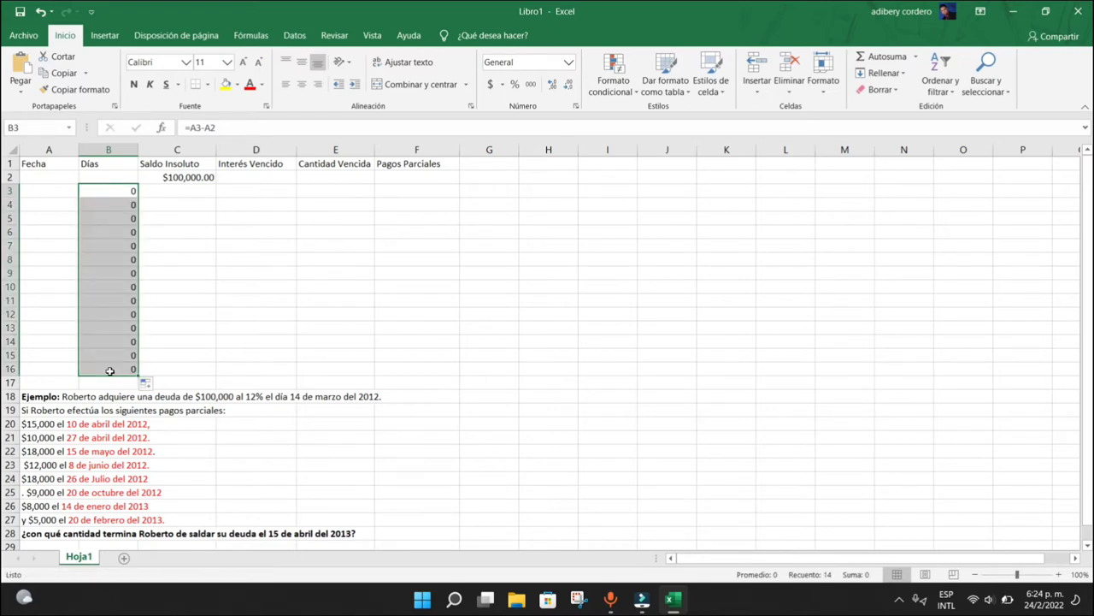
pyautogui.click(183, 191)
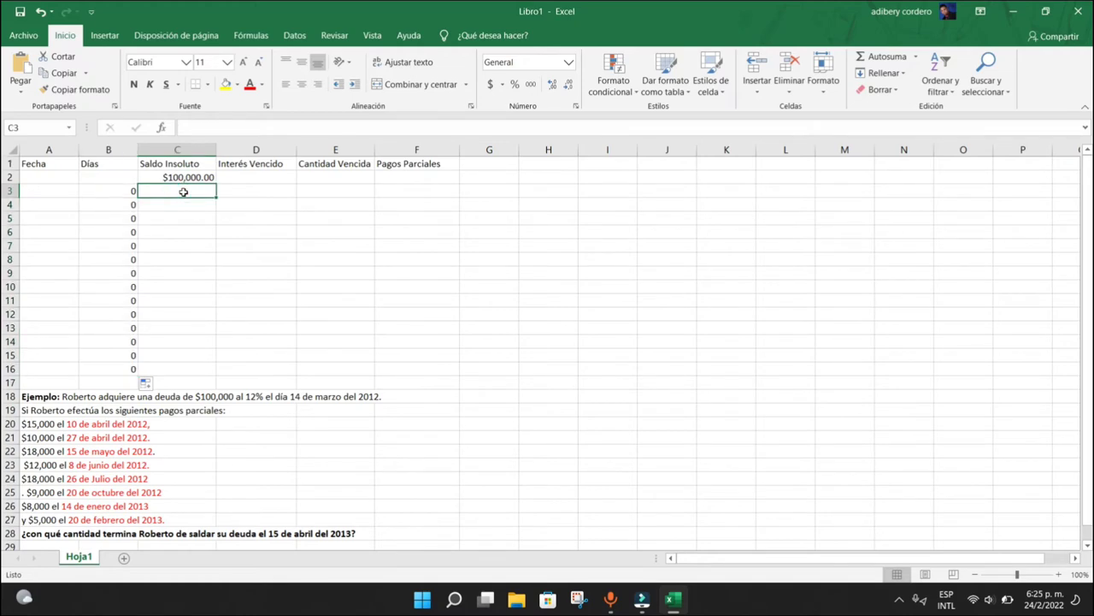
# Enter =E3-F3 in C3 and fill the balance formula down to C16
pyautogui.write('=')
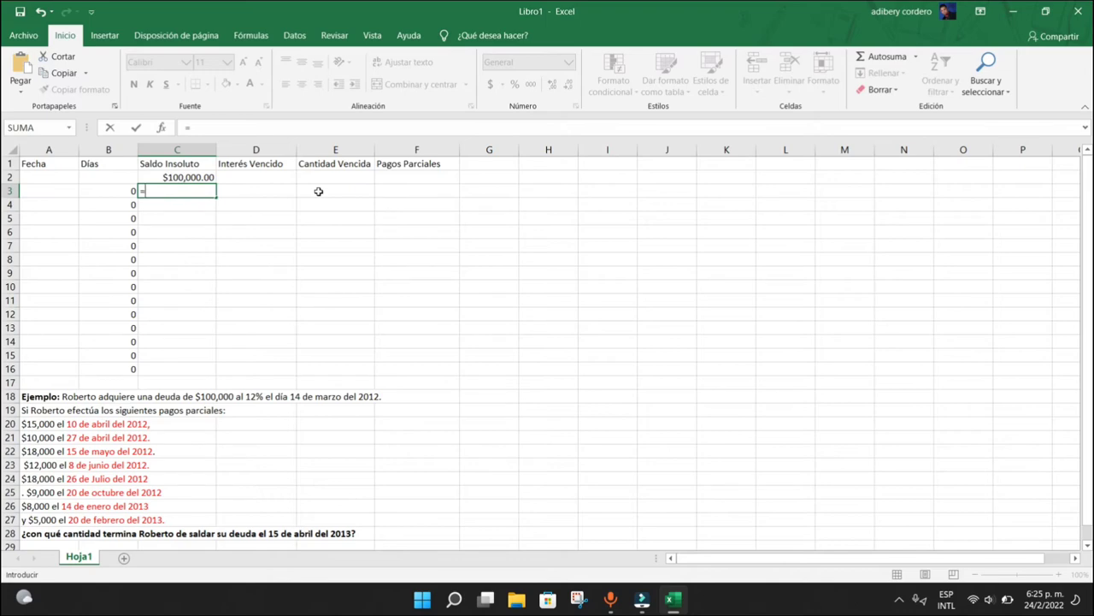
pyautogui.click(320, 191)
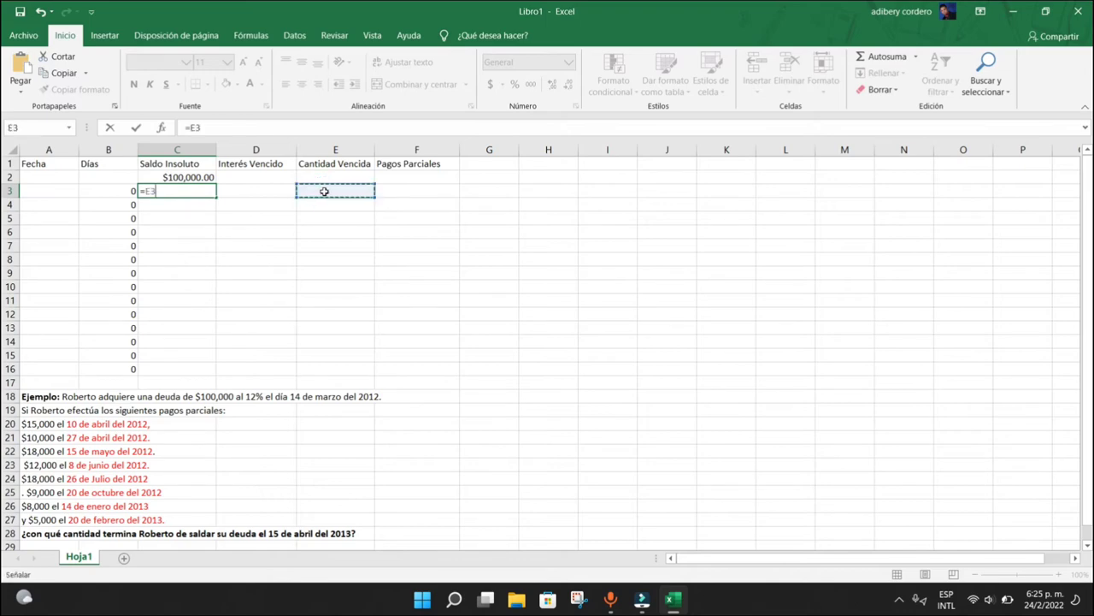
pyautogui.write('-')
pyautogui.click(444, 194)
pyautogui.press('Return')
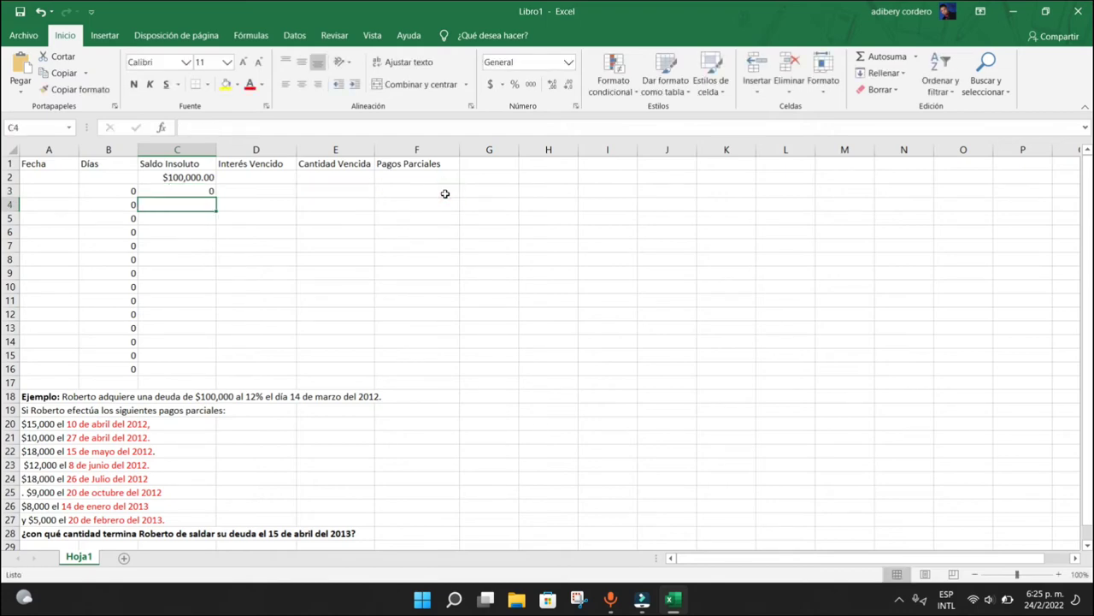
pyautogui.click(208, 191)
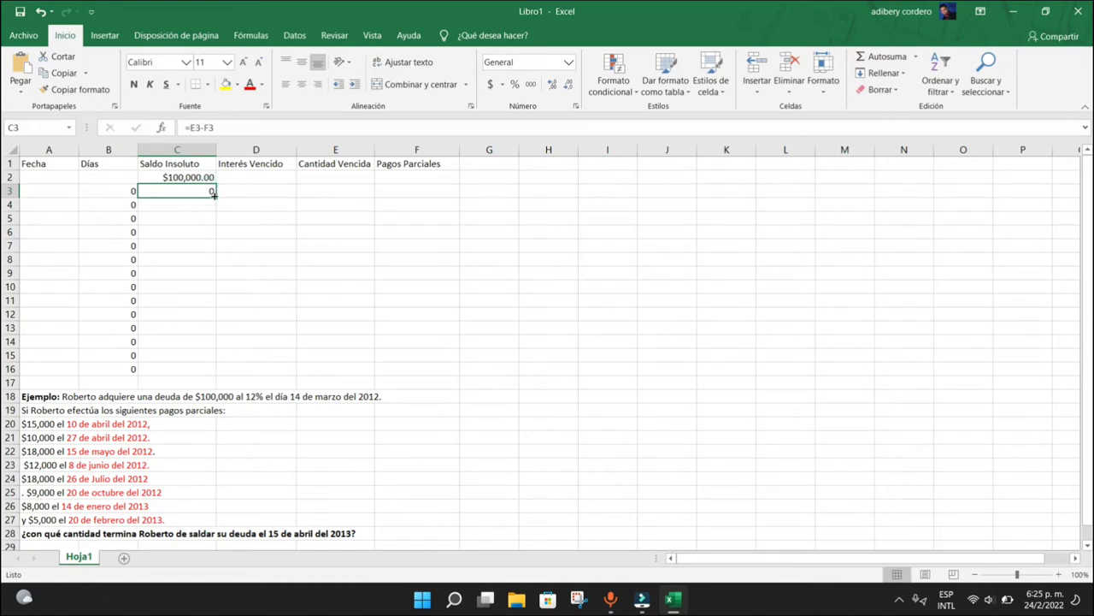
pyautogui.moveTo(214, 197); pyautogui.dragTo(203, 371)
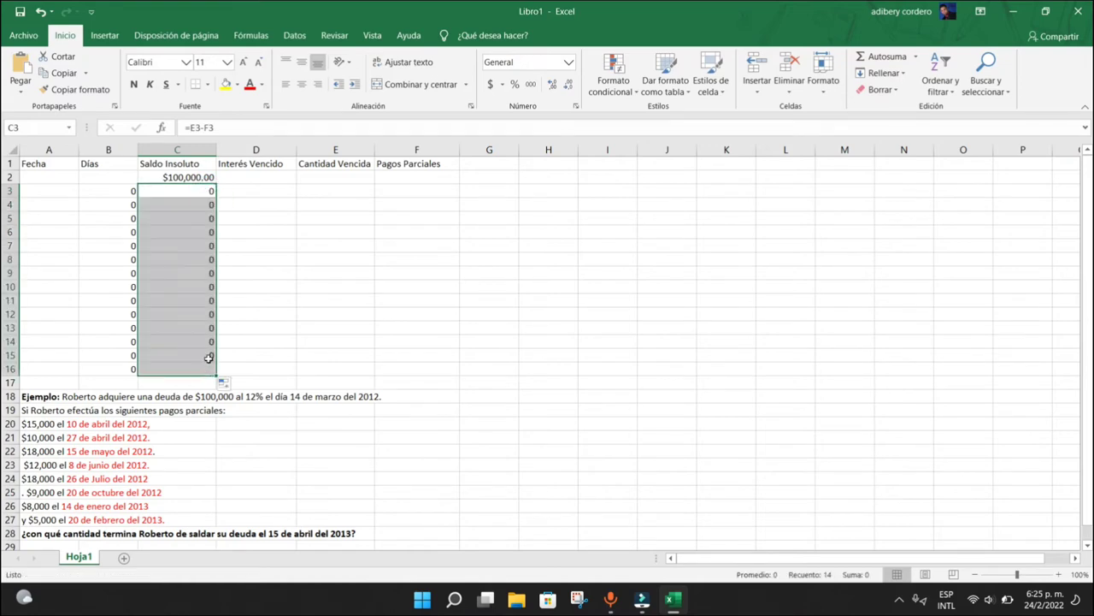
pyautogui.click(265, 207)
pyautogui.click(258, 190)
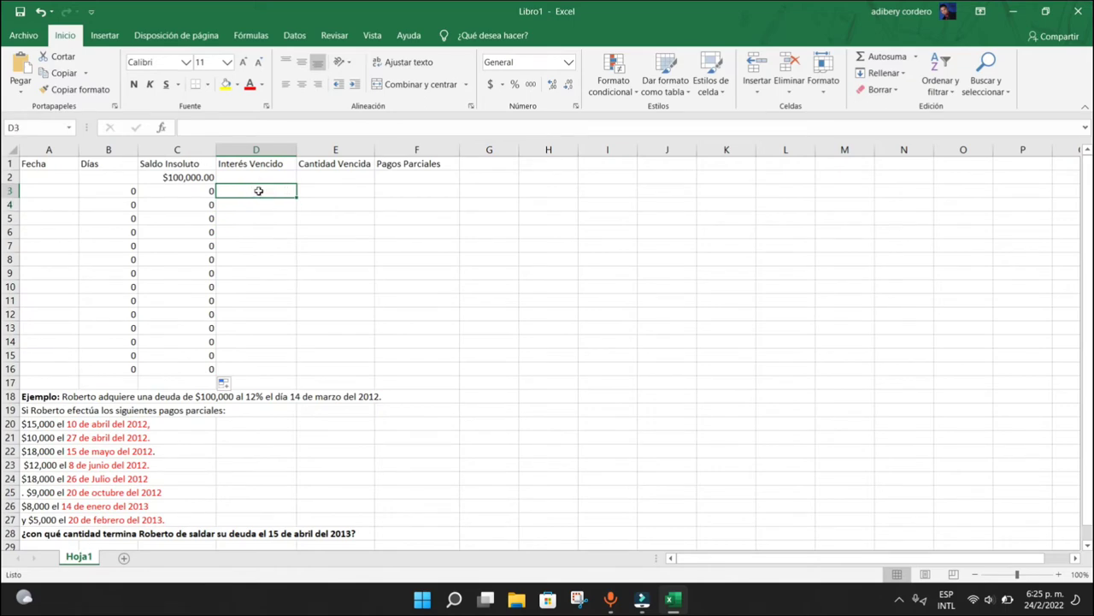
# Enter the interest formula =C2*0.12*B3/360 in D3
pyautogui.write('=')
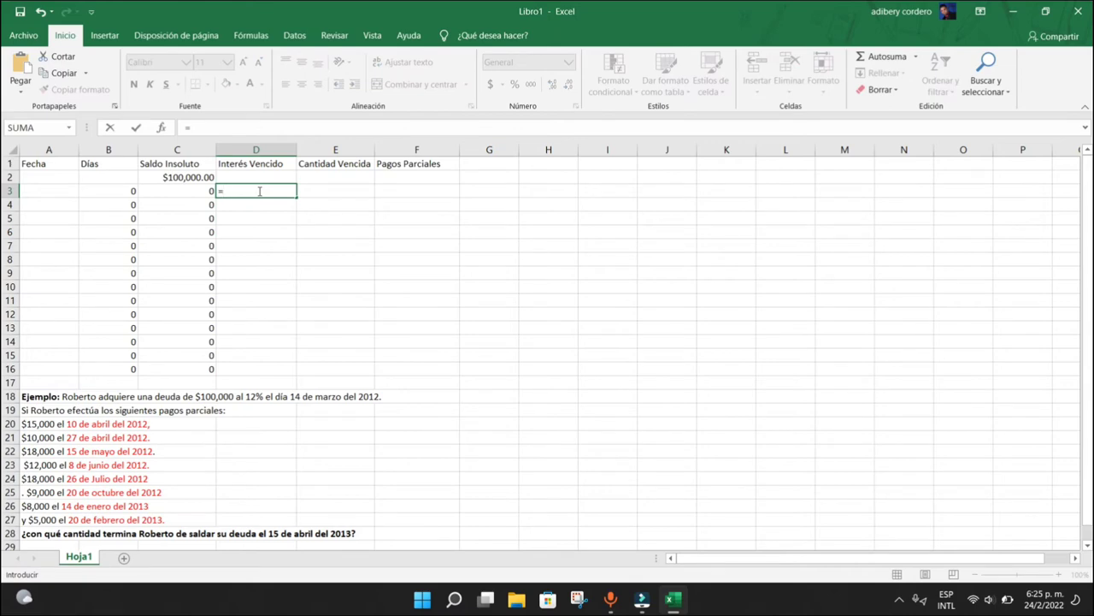
pyautogui.click(184, 179)
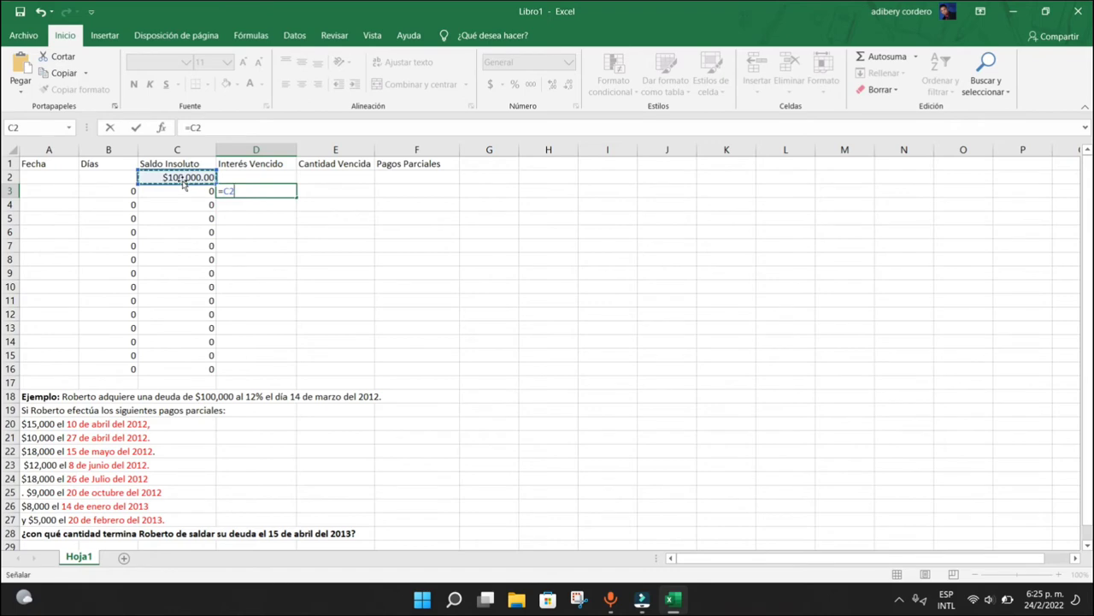
pyautogui.write('*')
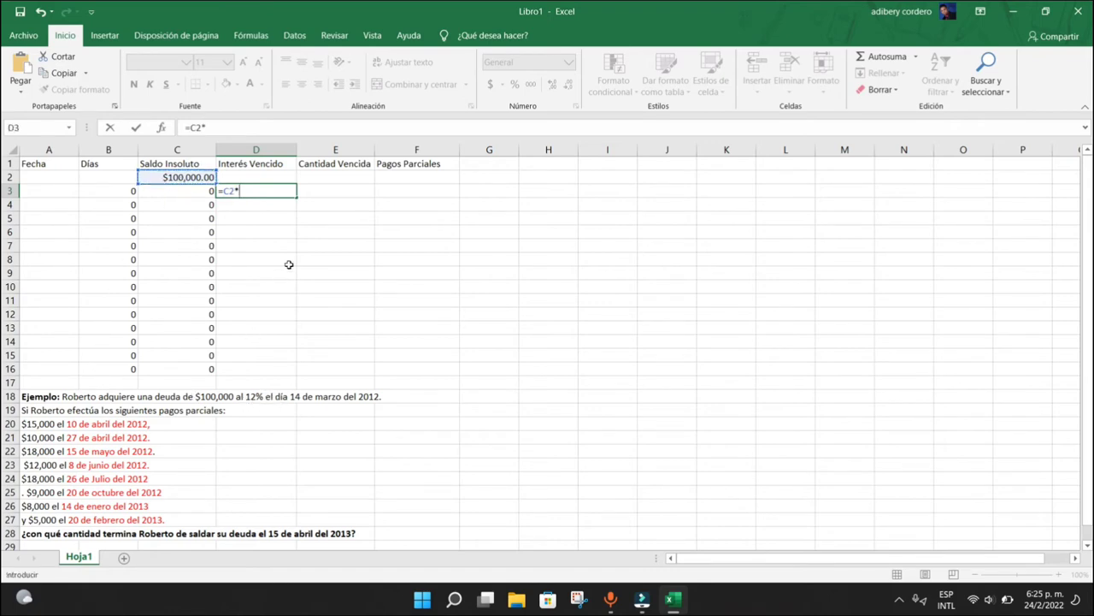
pyautogui.write('0.12*')
pyautogui.click(109, 190)
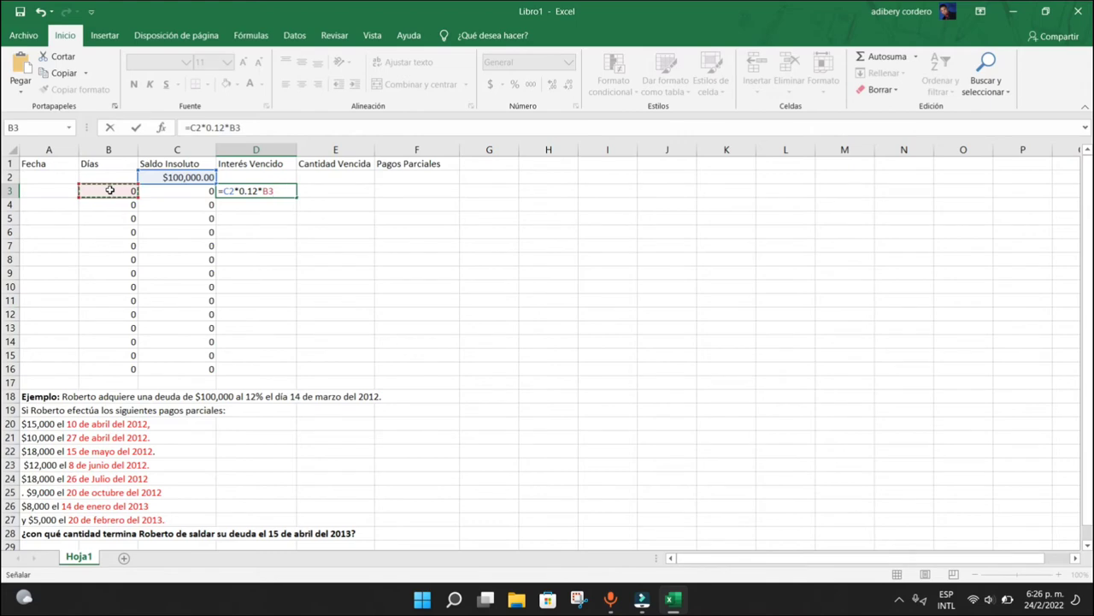
pyautogui.write('/360')
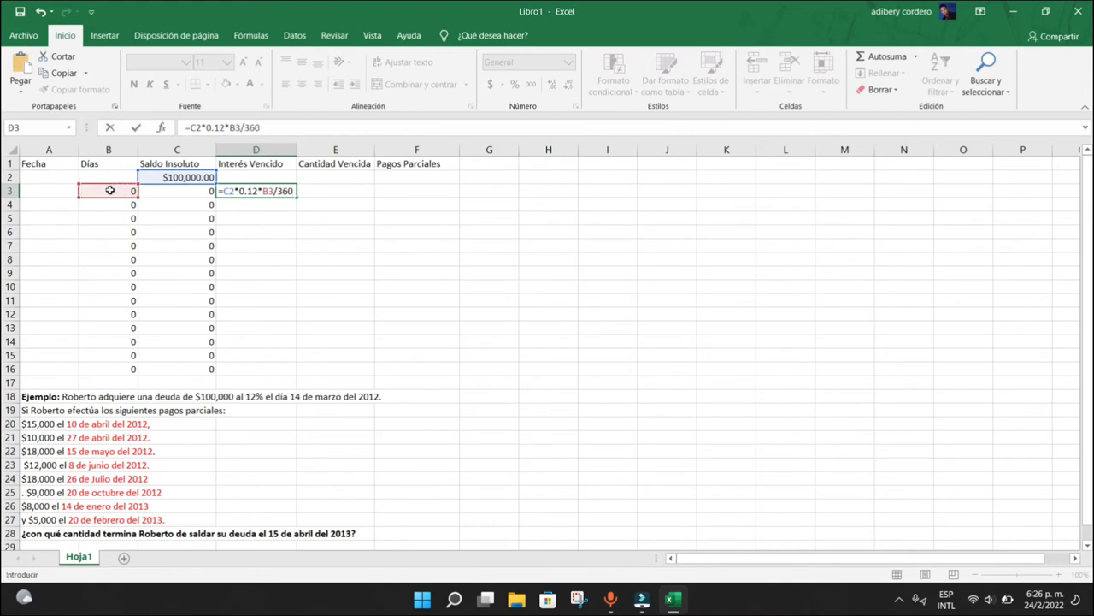
pyautogui.press('Return')
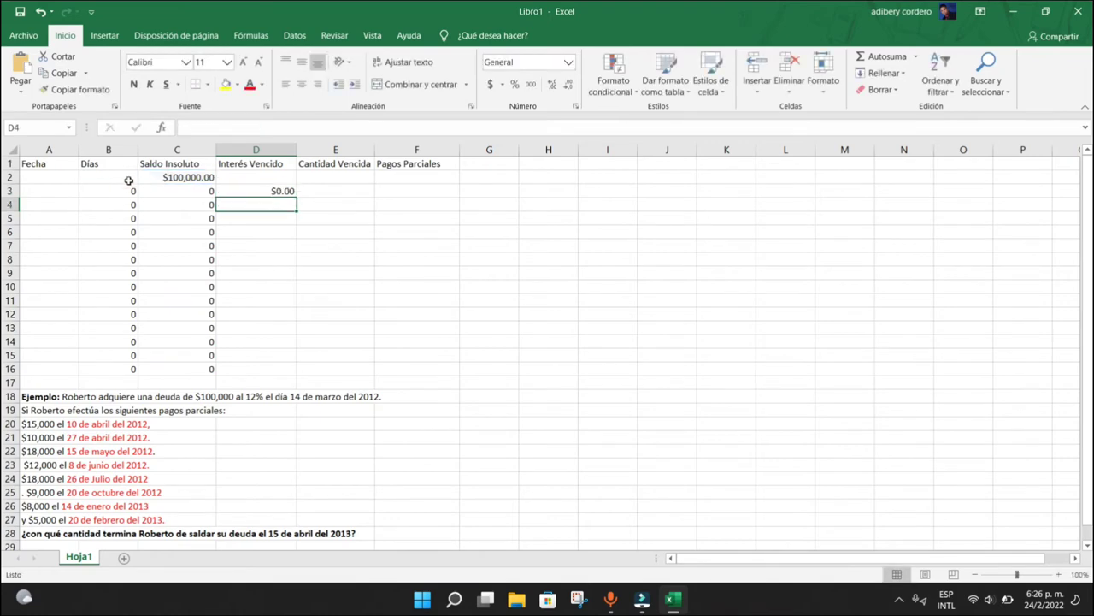
pyautogui.click(280, 189)
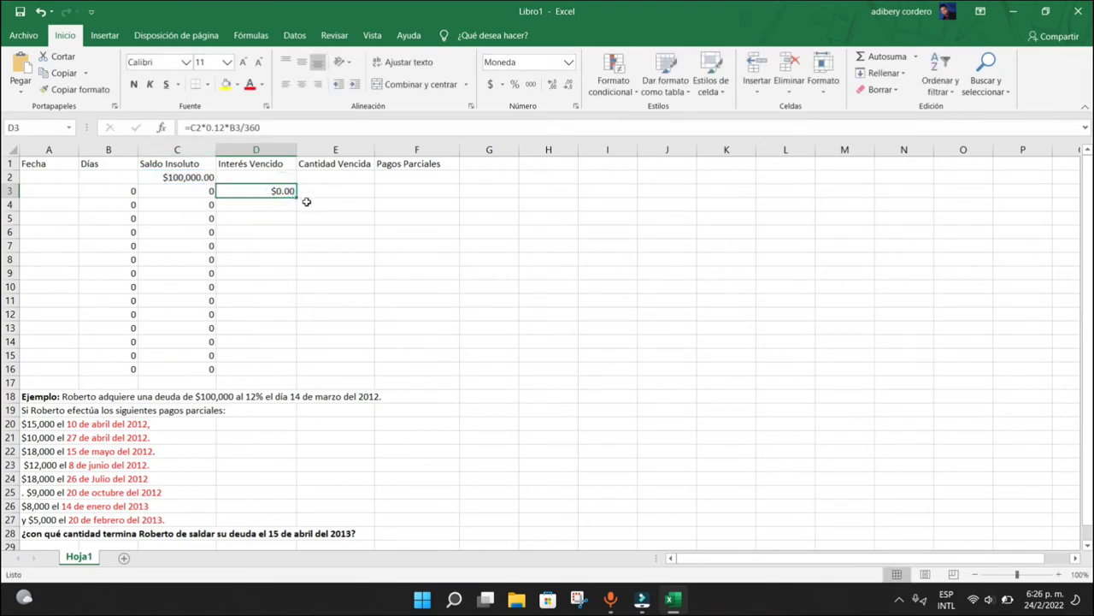
pyautogui.moveTo(291, 201); pyautogui.dragTo(281, 364)
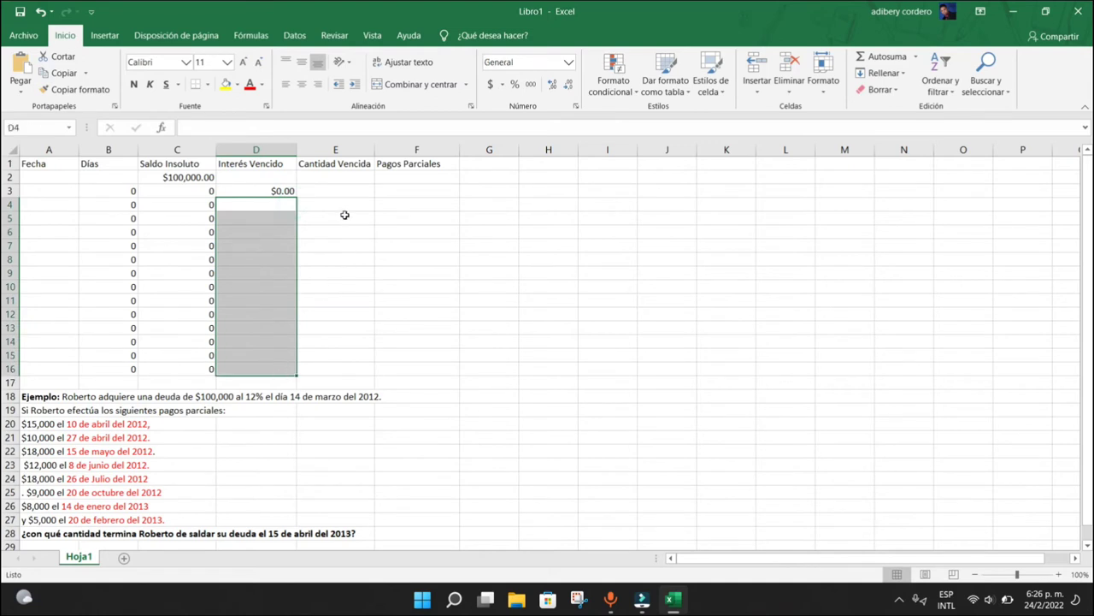
pyautogui.click(331, 192)
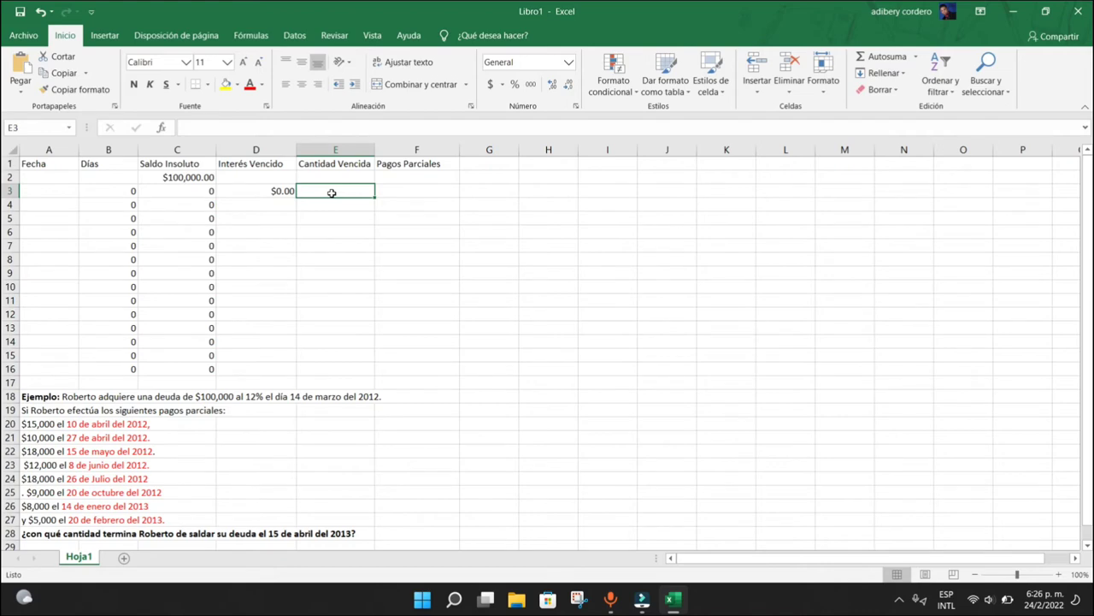
# Enter the formula =C2+D3 in E3 so the amount due shows $100,000.00
pyautogui.write('=')
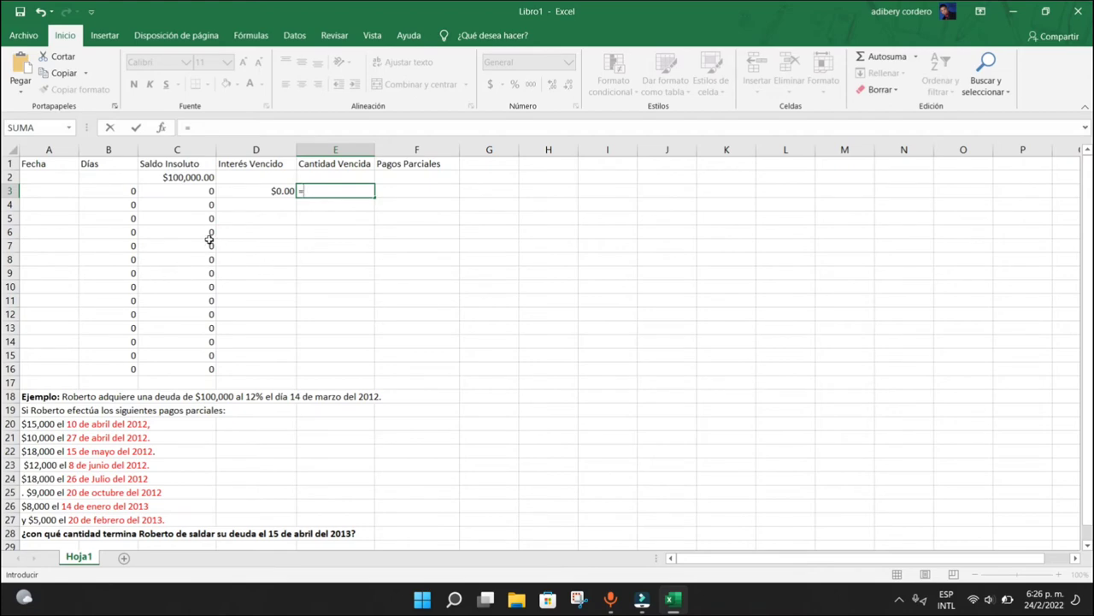
pyautogui.click(188, 177)
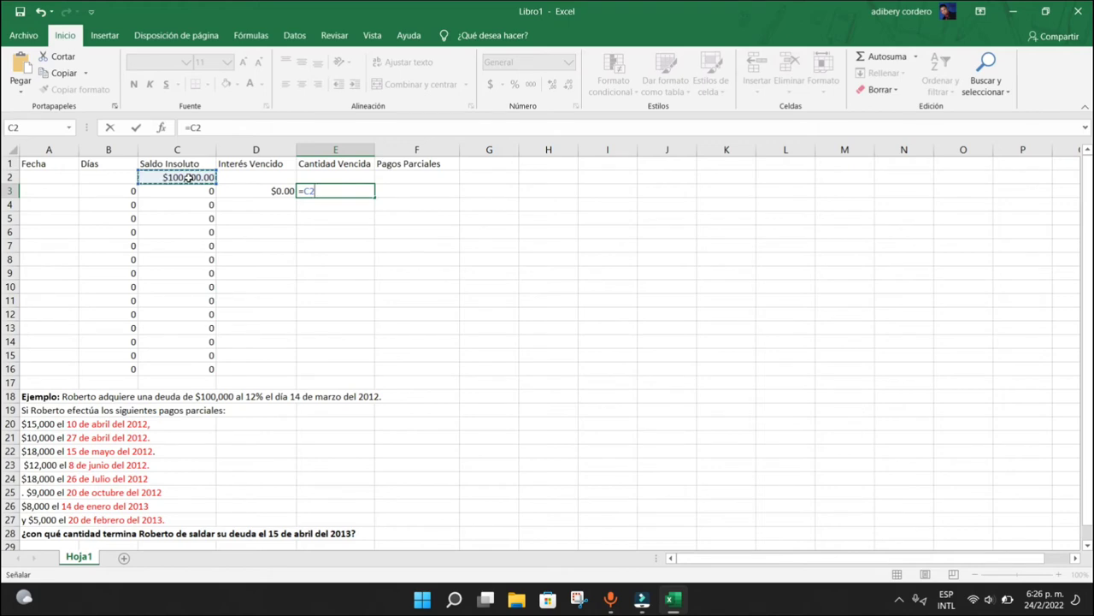
pyautogui.write('+')
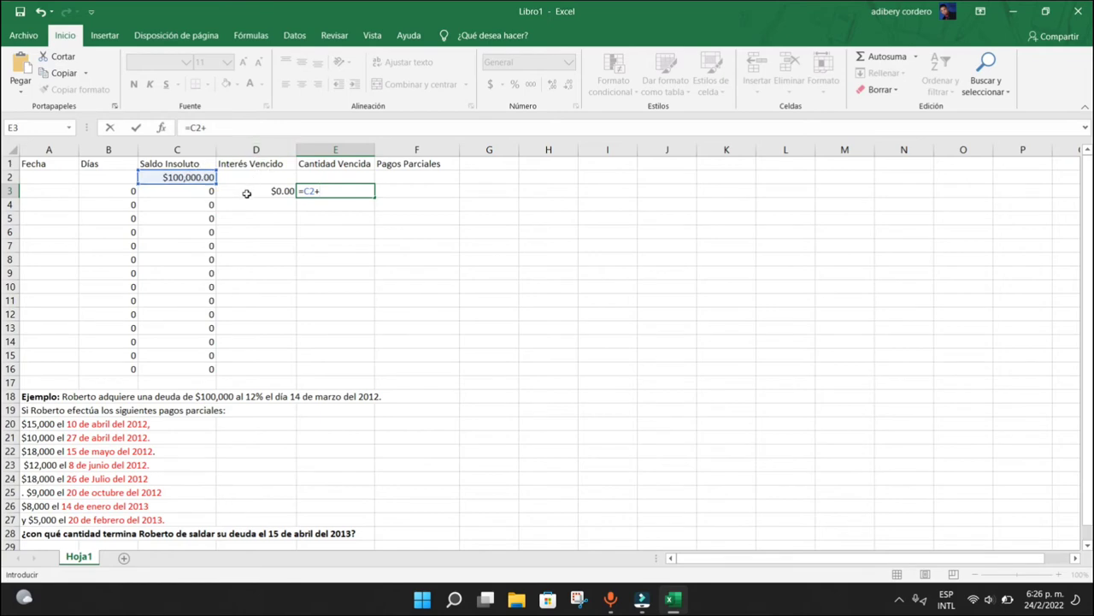
pyautogui.click(250, 192)
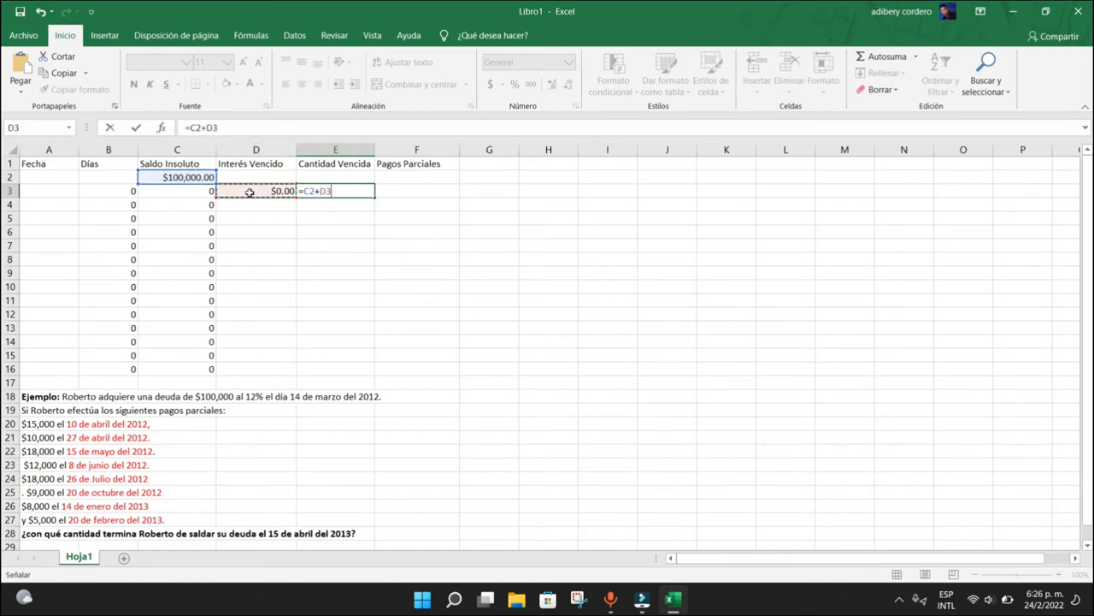
pyautogui.press('Return')
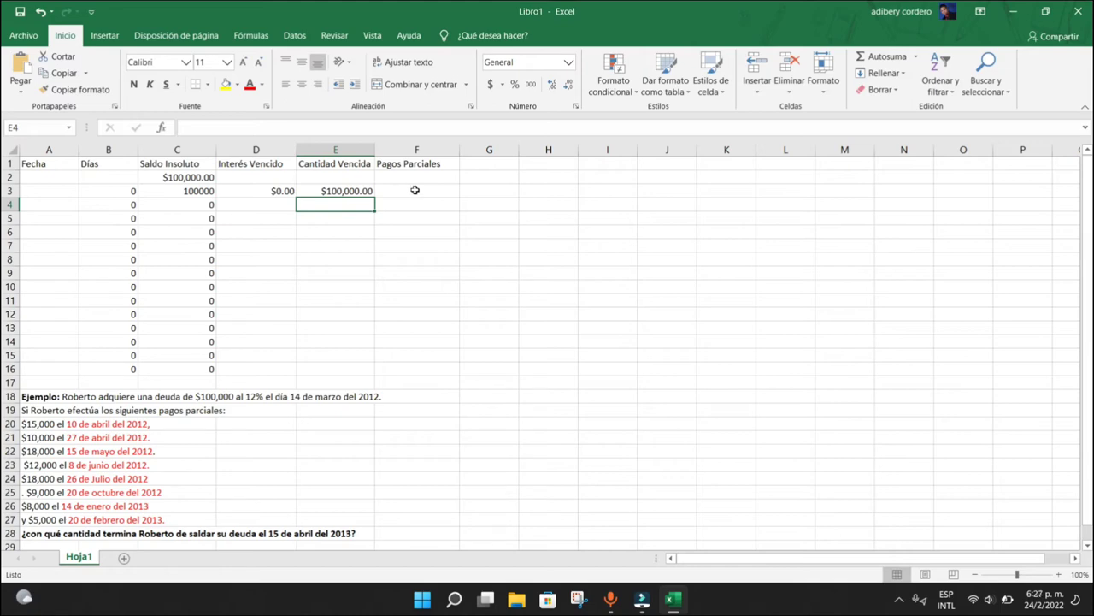
pyautogui.click(413, 189)
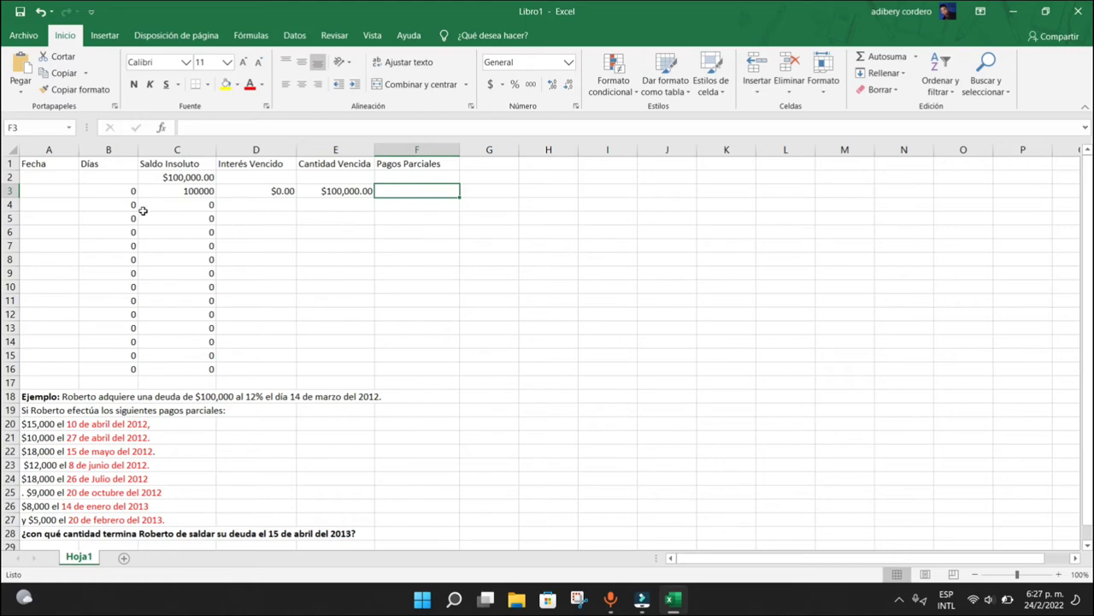
pyautogui.click(53, 177)
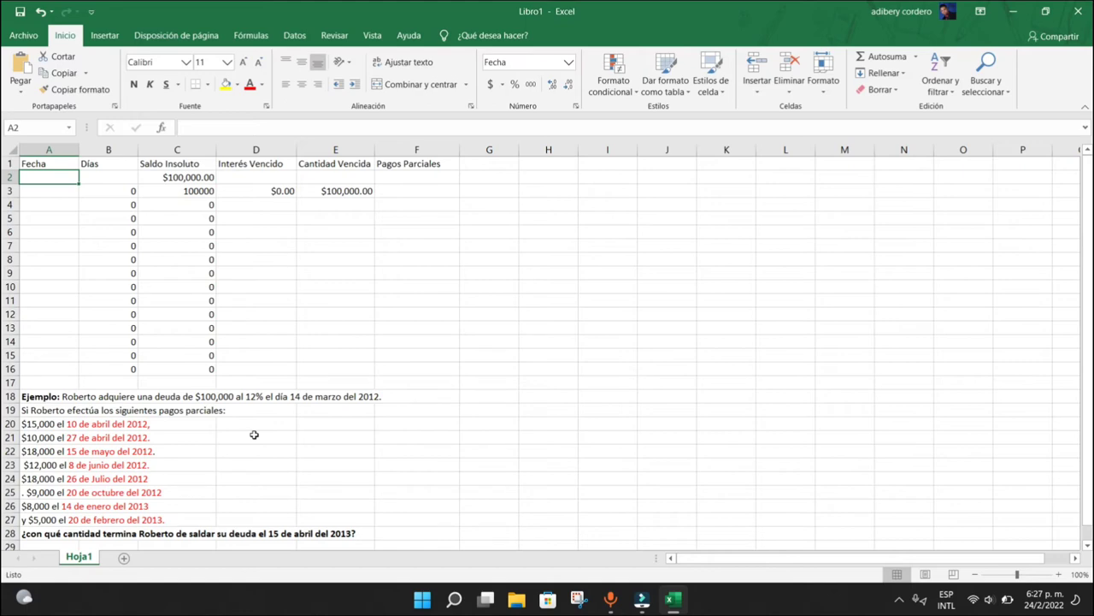
# Enter loan date 14/03/2012 in A2 and first payment date 10/04/2012 in A3, giving 27 days
pyautogui.write('14/')
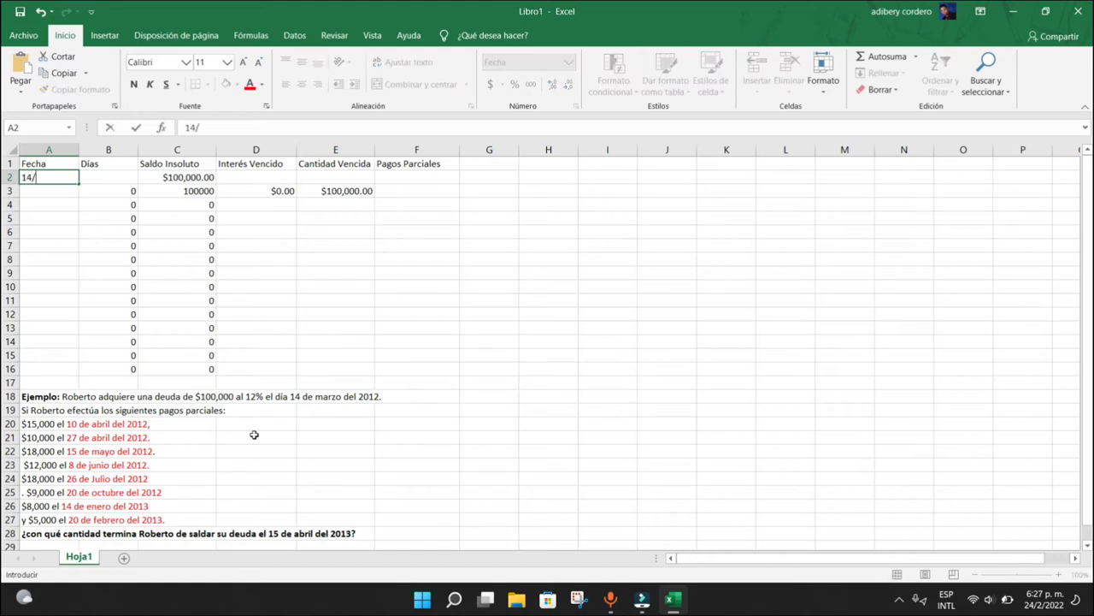
pyautogui.write('03/')
pyautogui.write('201')
pyautogui.write('2')
pyautogui.press('Return')
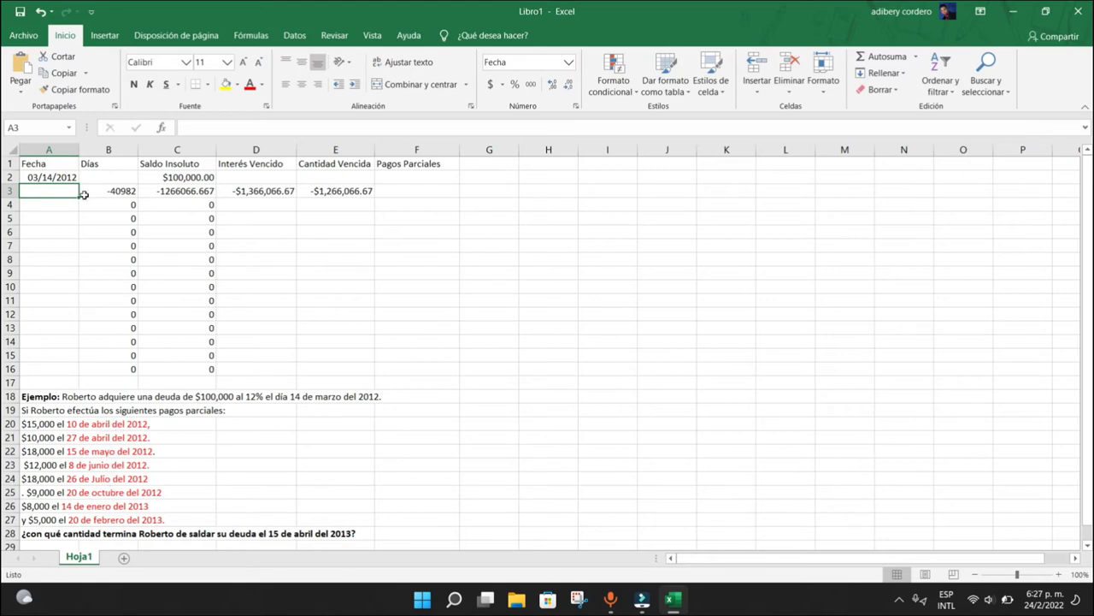
pyautogui.write('10/04/')
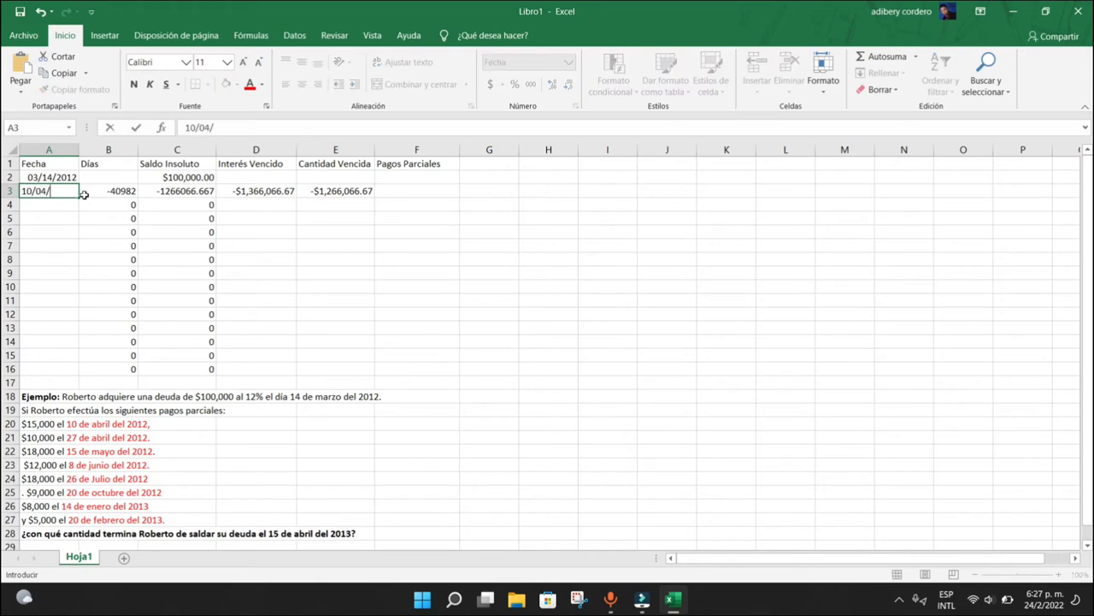
pyautogui.write('2012')
pyautogui.press('Return')
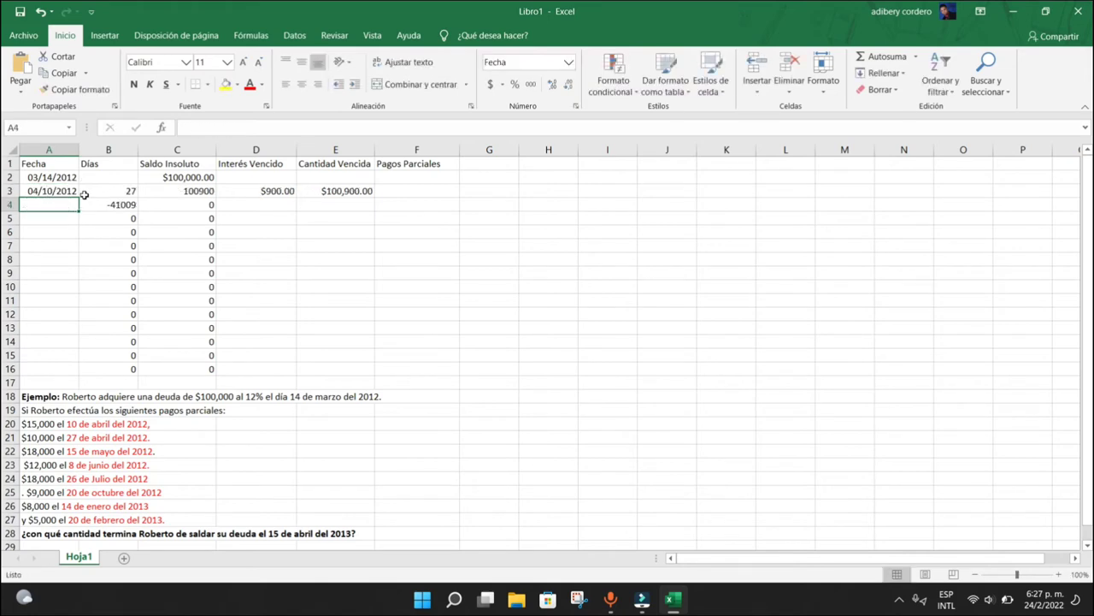
pyautogui.click(427, 194)
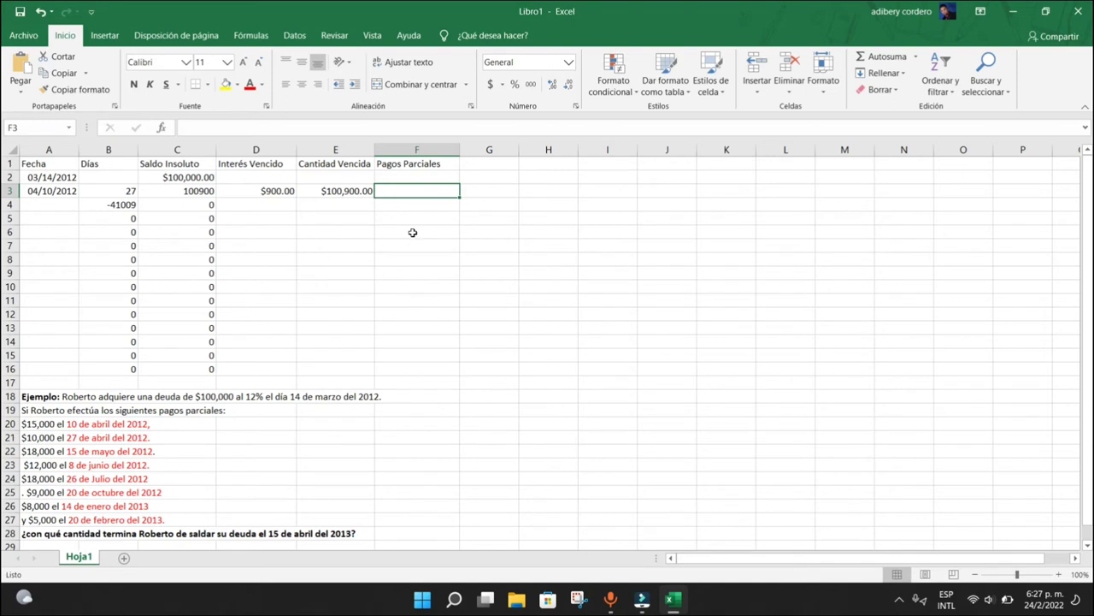
# Enter the 15000 partial payment in F3, dropping the C3 balance to 85900
pyautogui.write('15000')
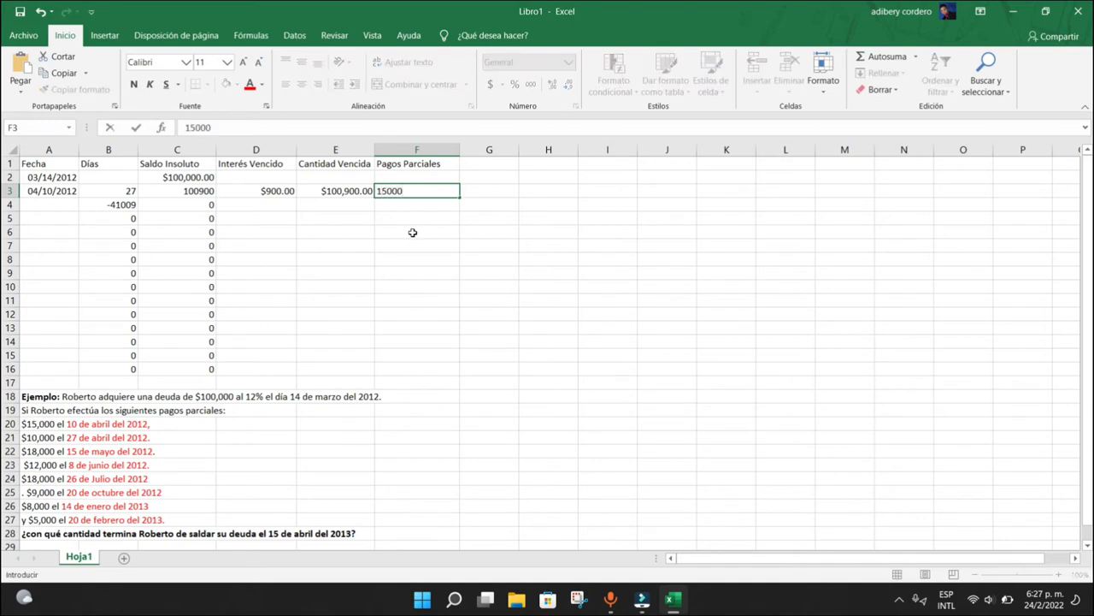
pyautogui.press('Return')
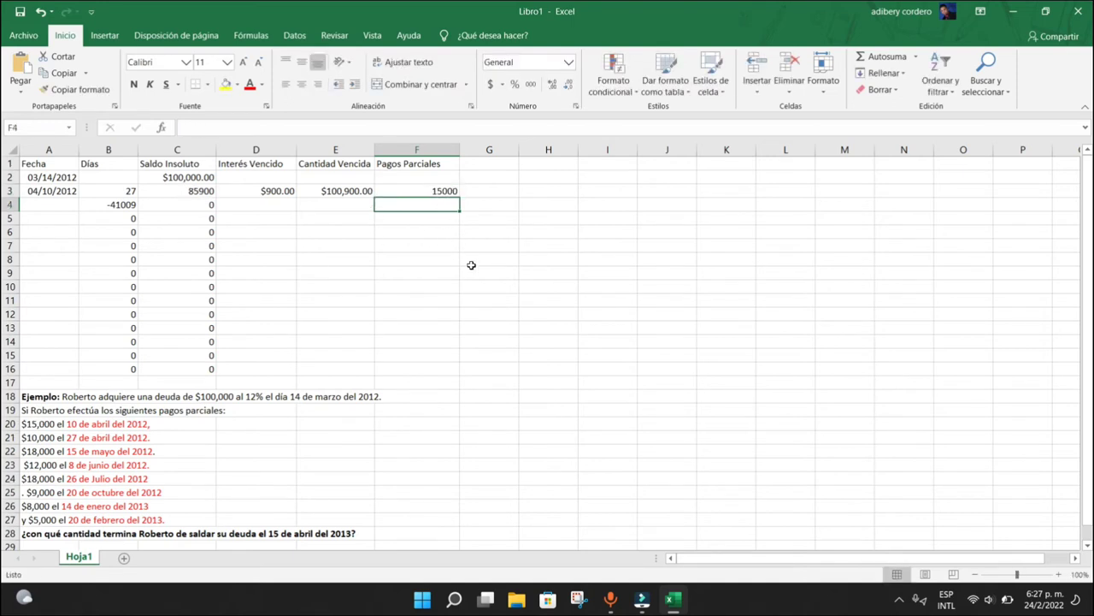
pyautogui.click(433, 191)
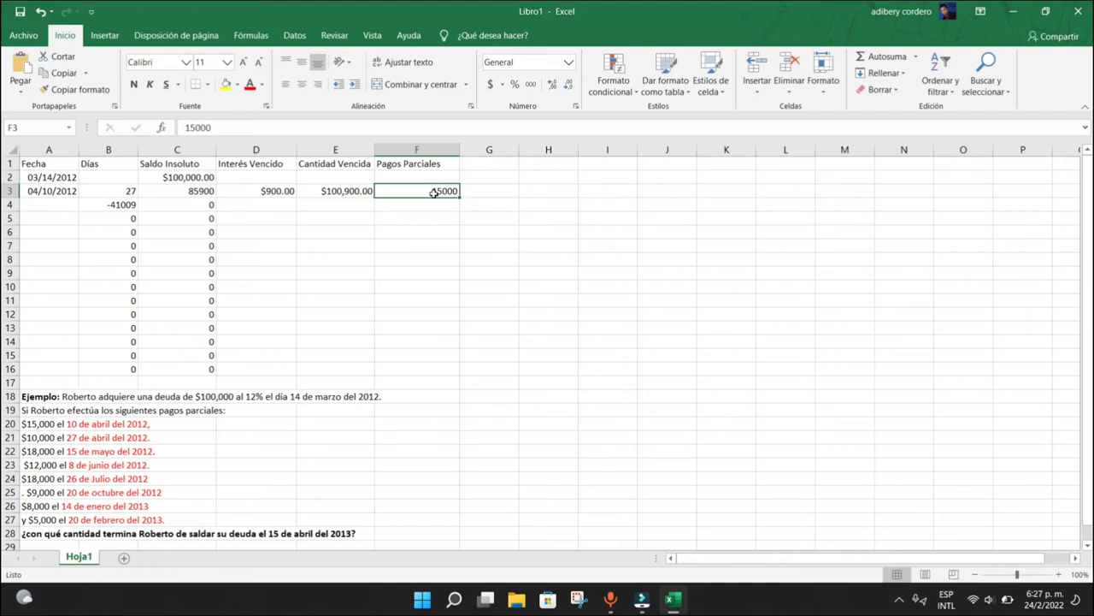
pyautogui.click(437, 176)
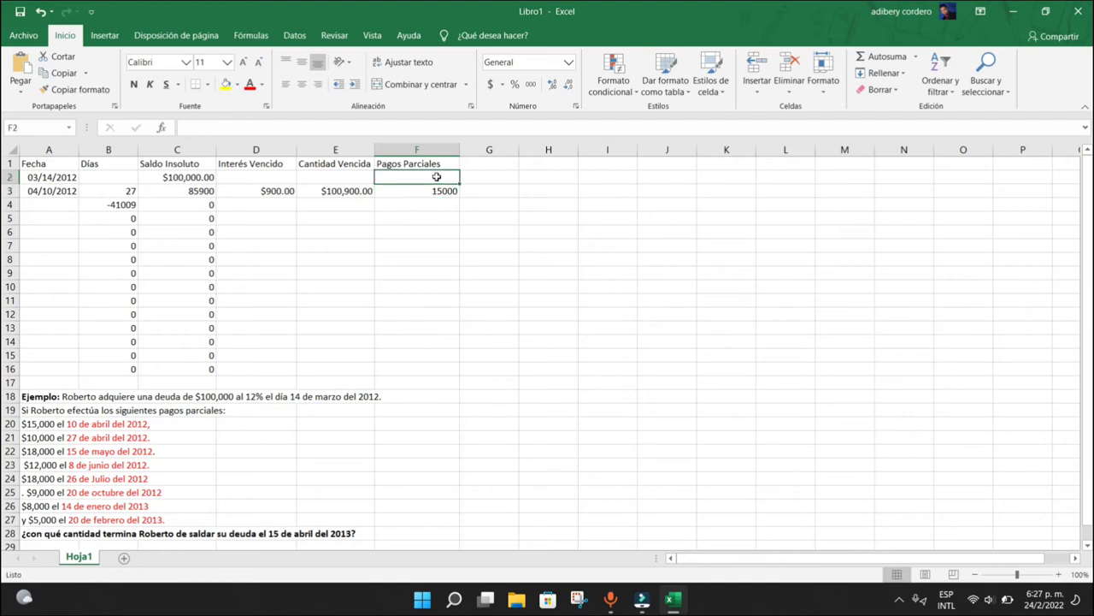
pyautogui.click(437, 191)
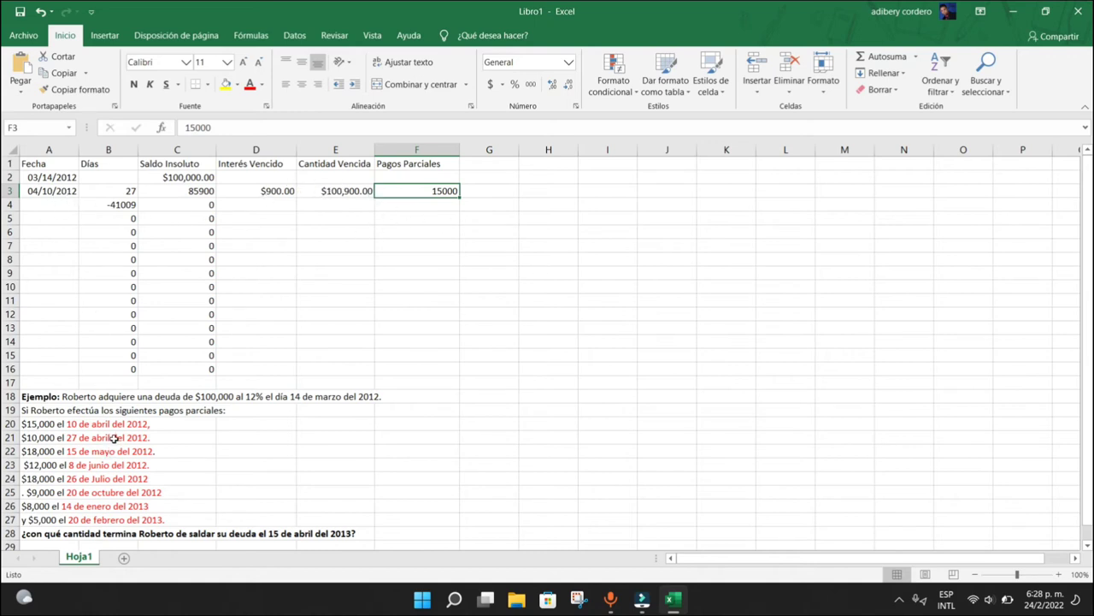
# Shade the second payment example line A21:C21 yellow
pyautogui.moveTo(27, 438); pyautogui.dragTo(152, 437)
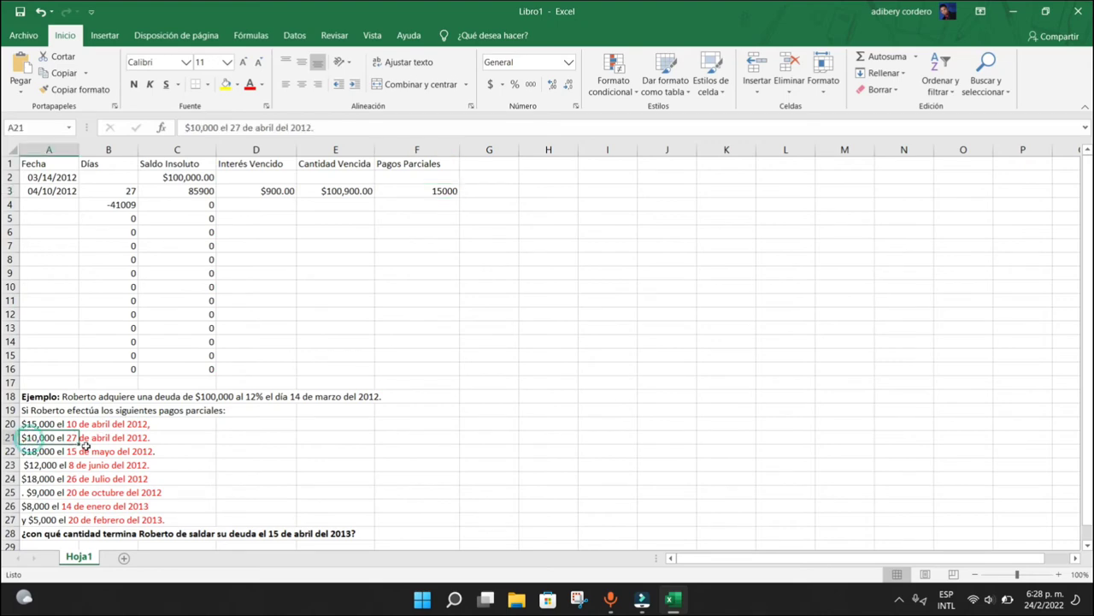
pyautogui.click(226, 84)
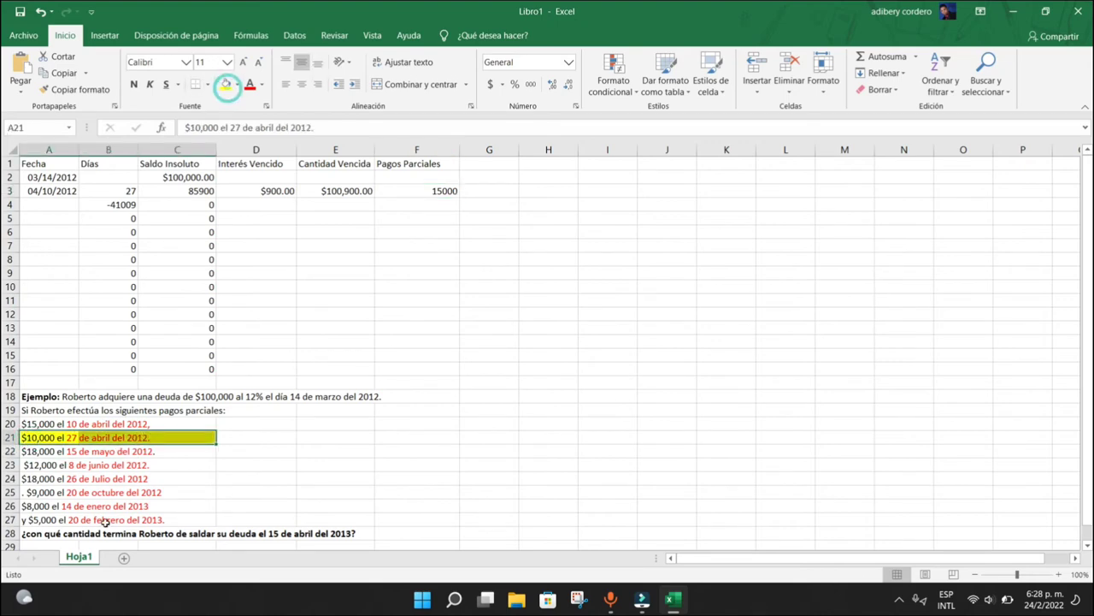
pyautogui.click(113, 452)
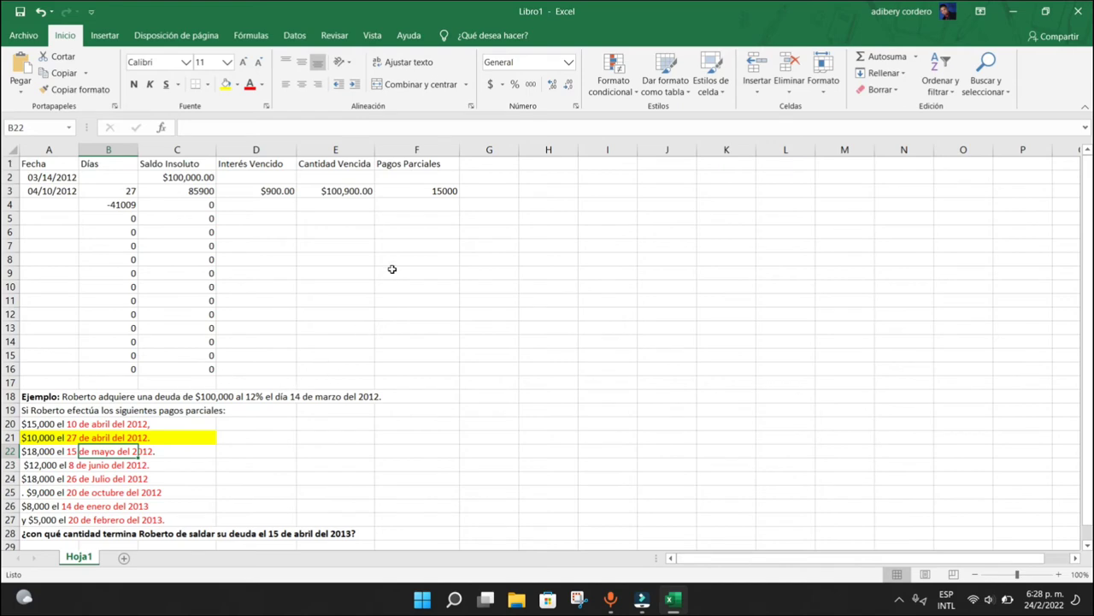
# Enter 27/04/2012 in A4 and the 10000 payment in F4, then check the dates
pyautogui.click(64, 206)
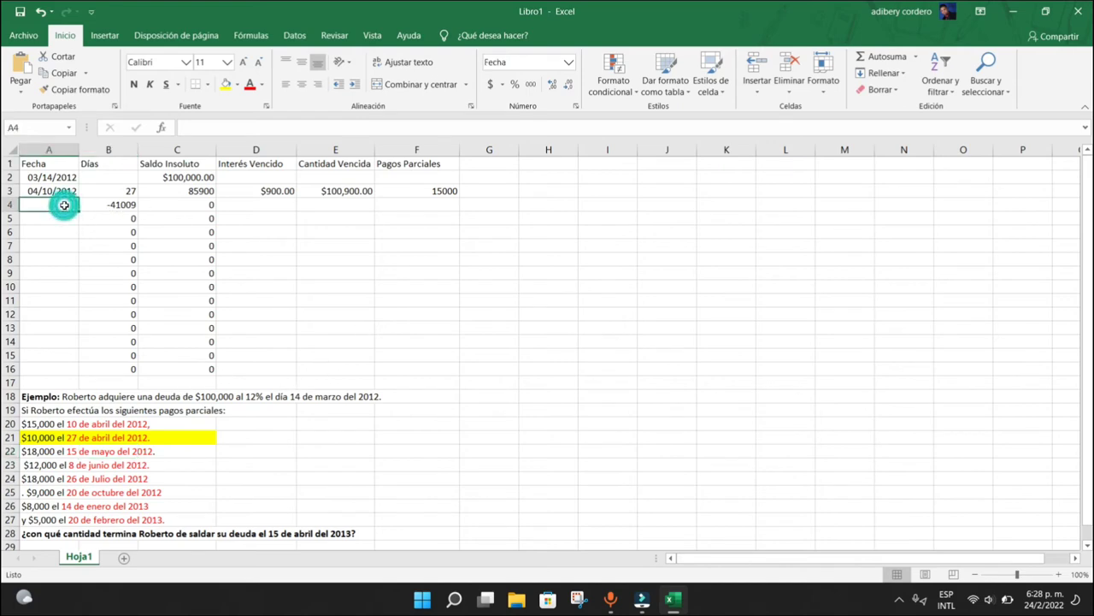
pyautogui.write('27/04/2012')
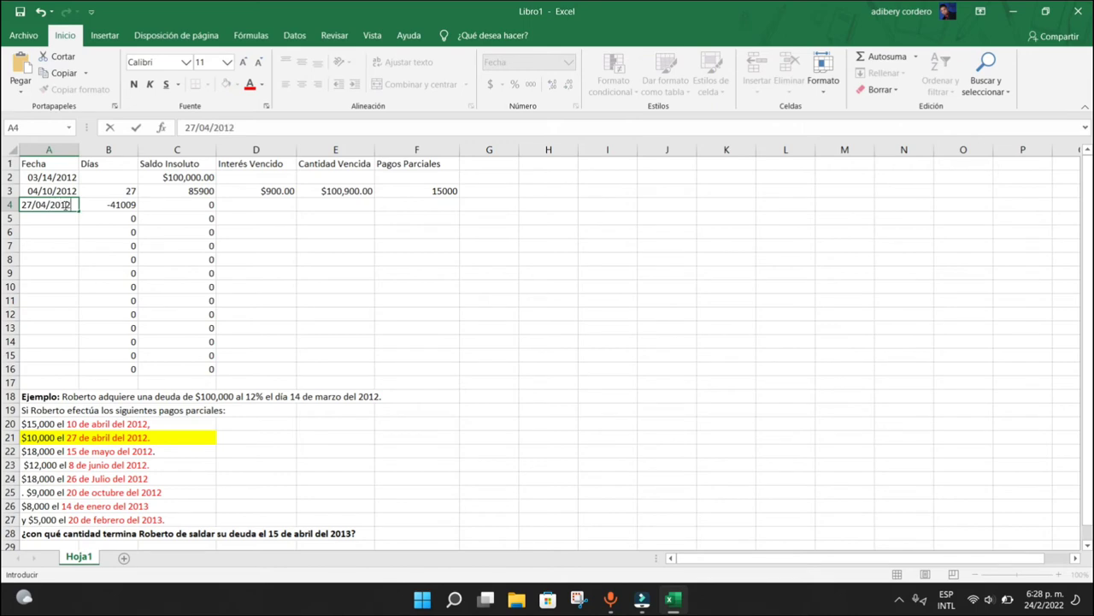
pyautogui.press('Return')
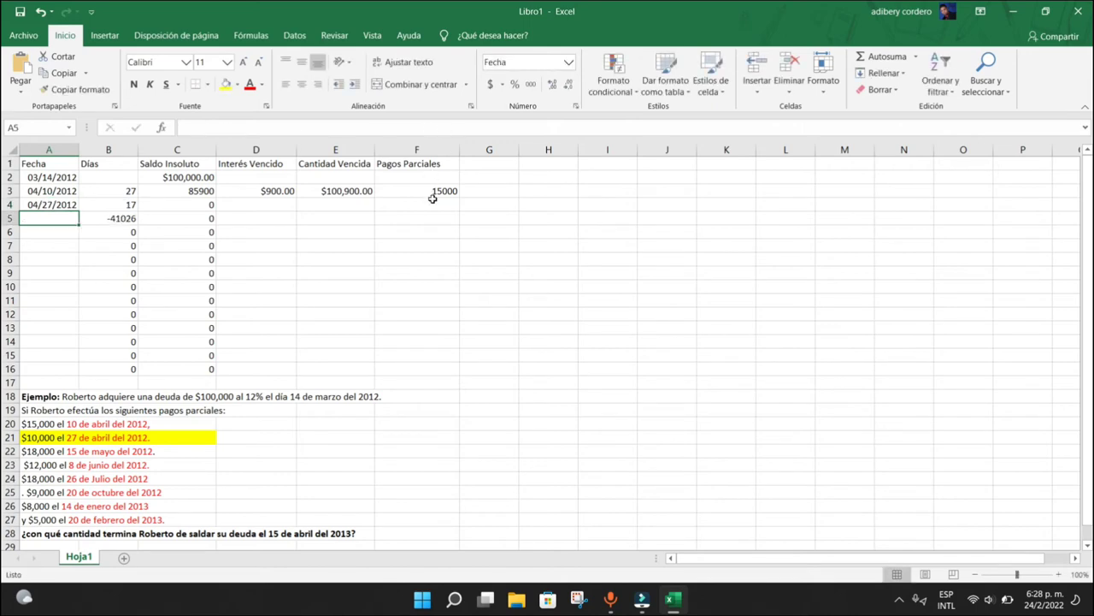
pyautogui.click(433, 203)
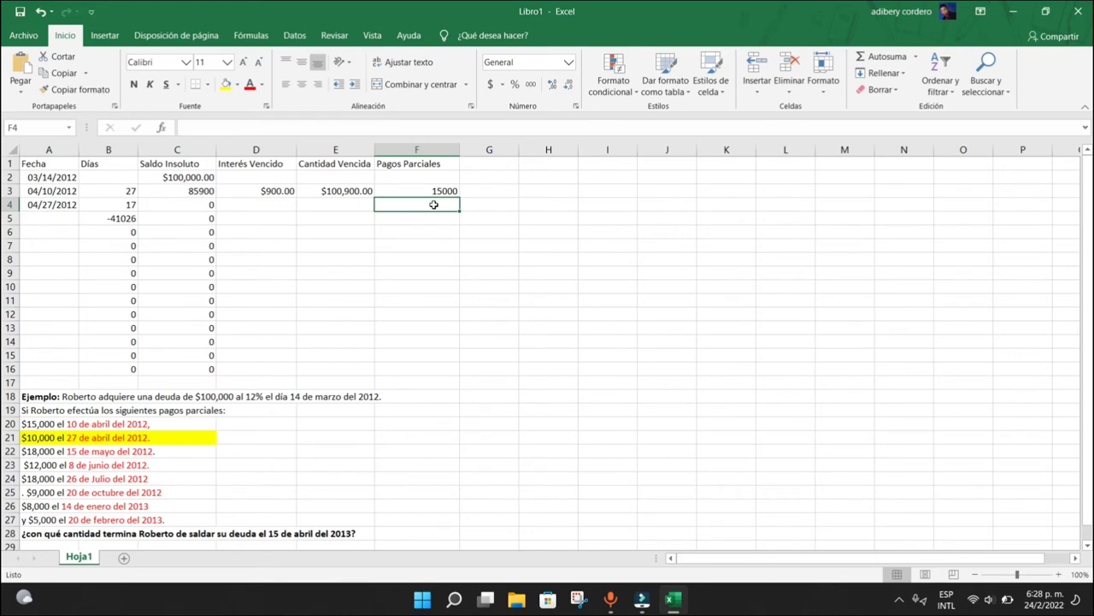
pyautogui.write('10000')
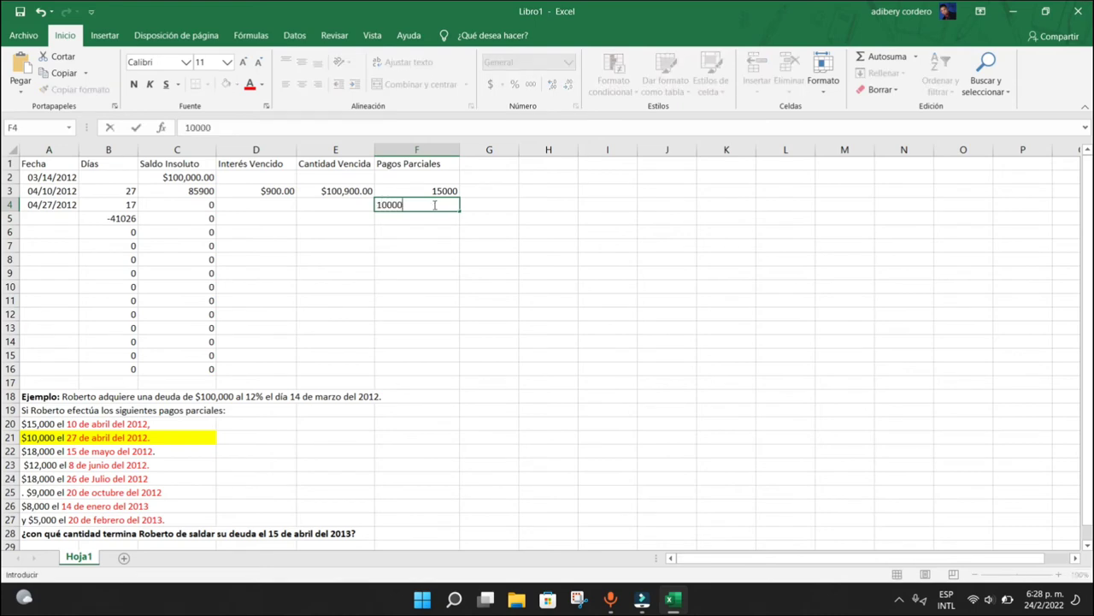
pyautogui.press('Return')
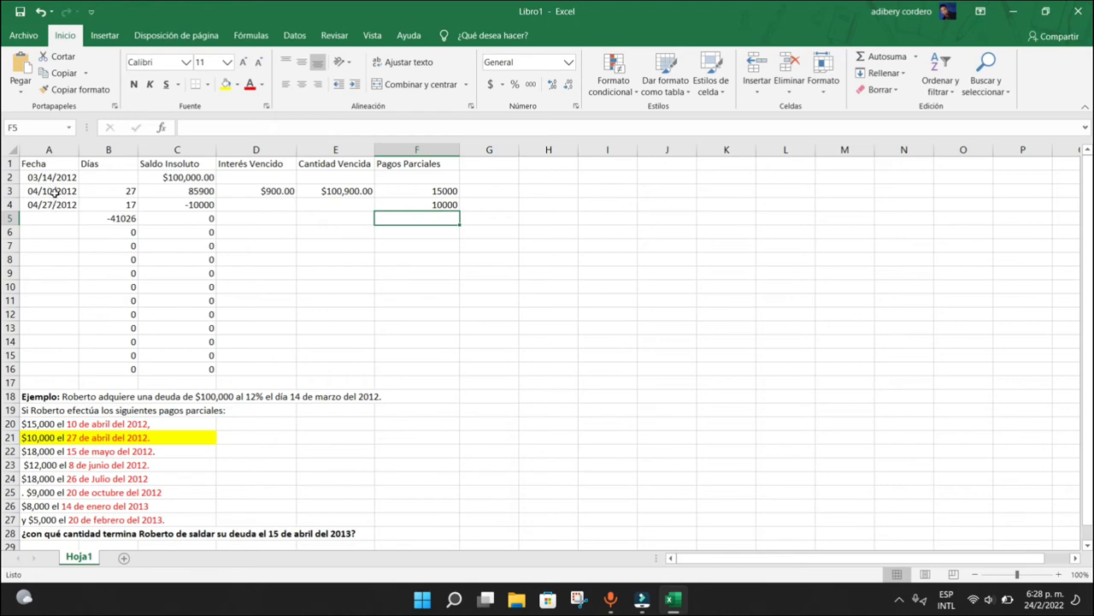
pyautogui.click(53, 191)
pyautogui.click(55, 206)
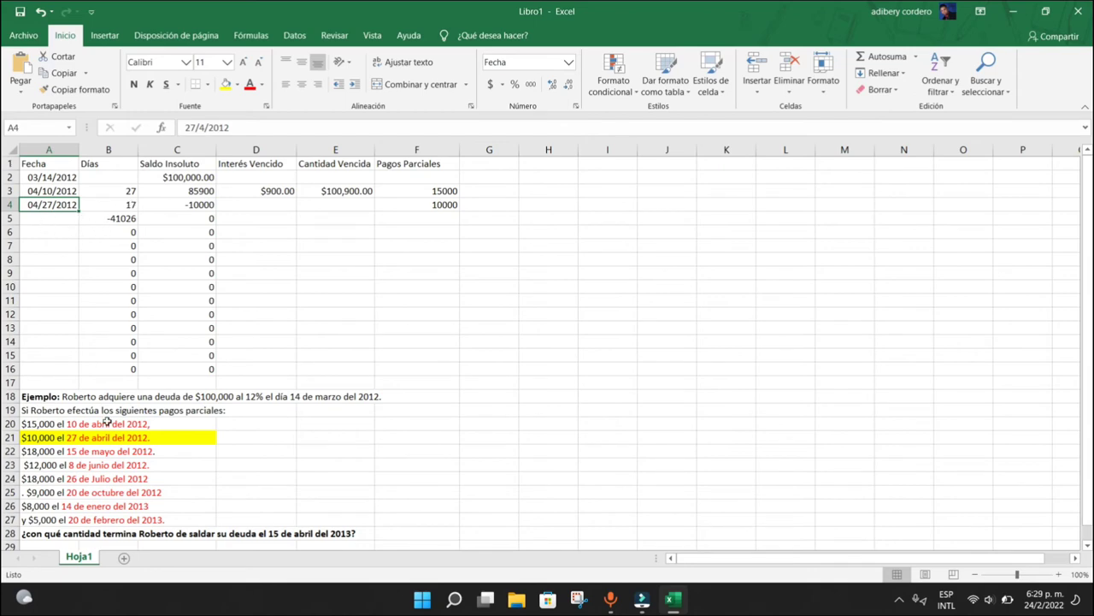
# Shade the 15 de mayo line A22:C22 yellow; enter 15/05/2012 and an 18000 payment in row 5
pyautogui.moveTo(29, 453); pyautogui.dragTo(184, 452)
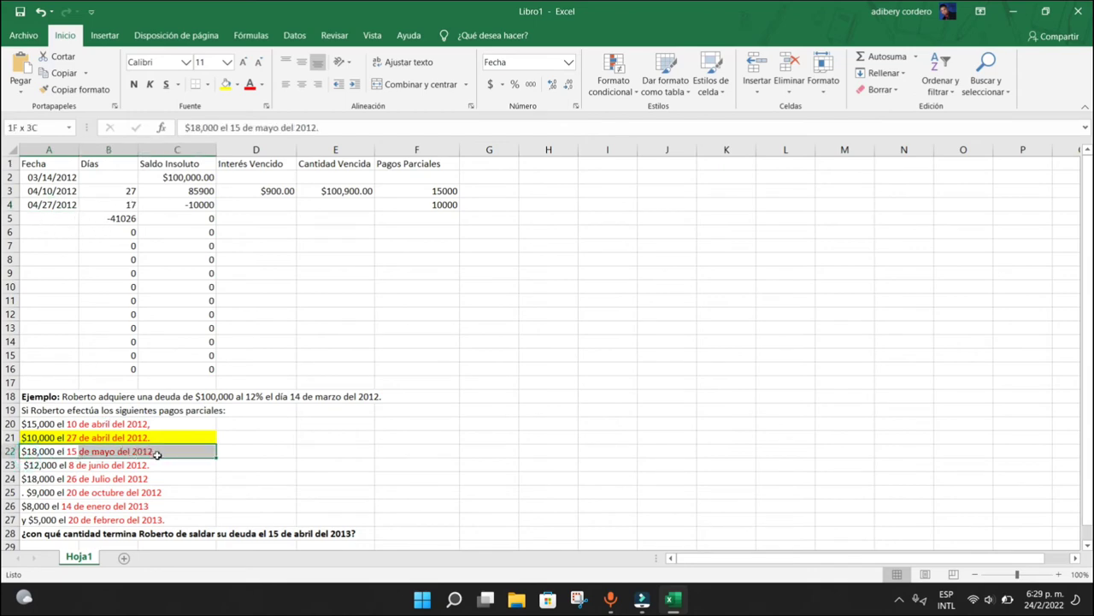
pyautogui.click(225, 85)
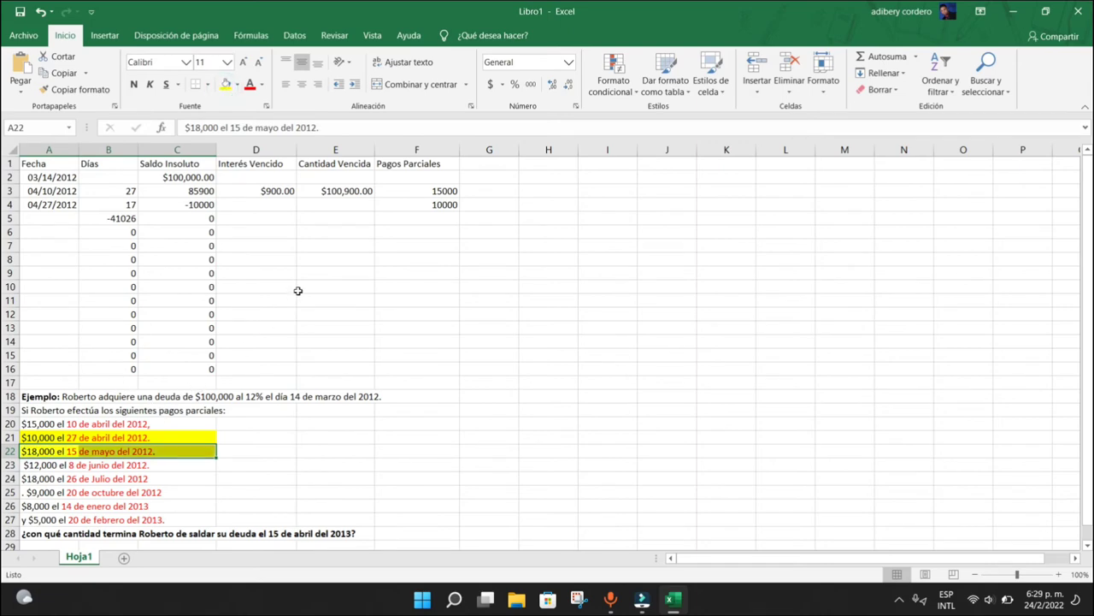
pyautogui.click(68, 218)
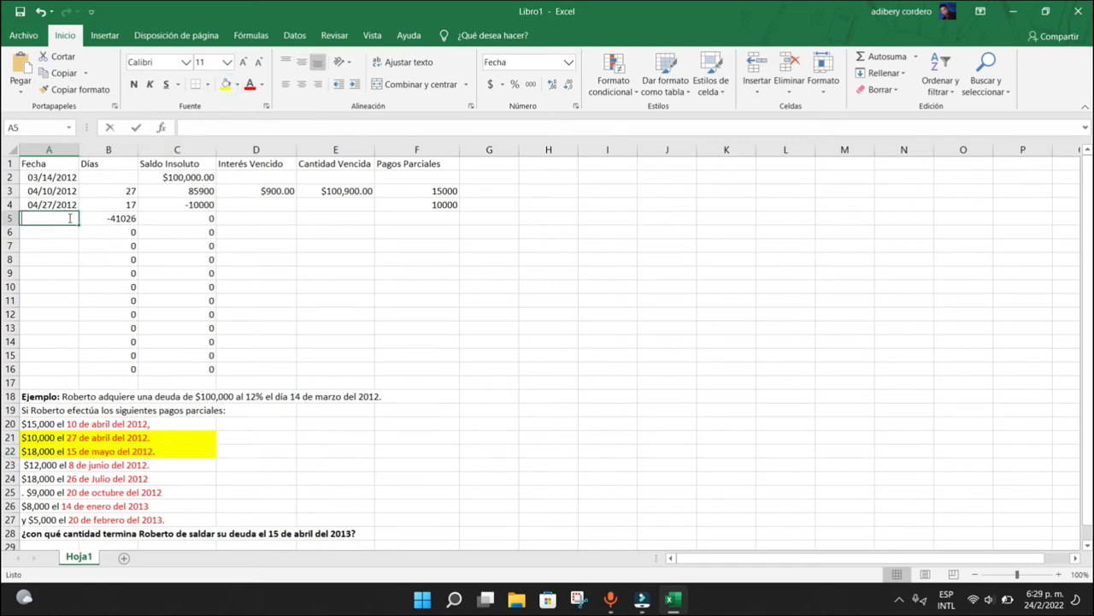
pyautogui.write('15/05/201')
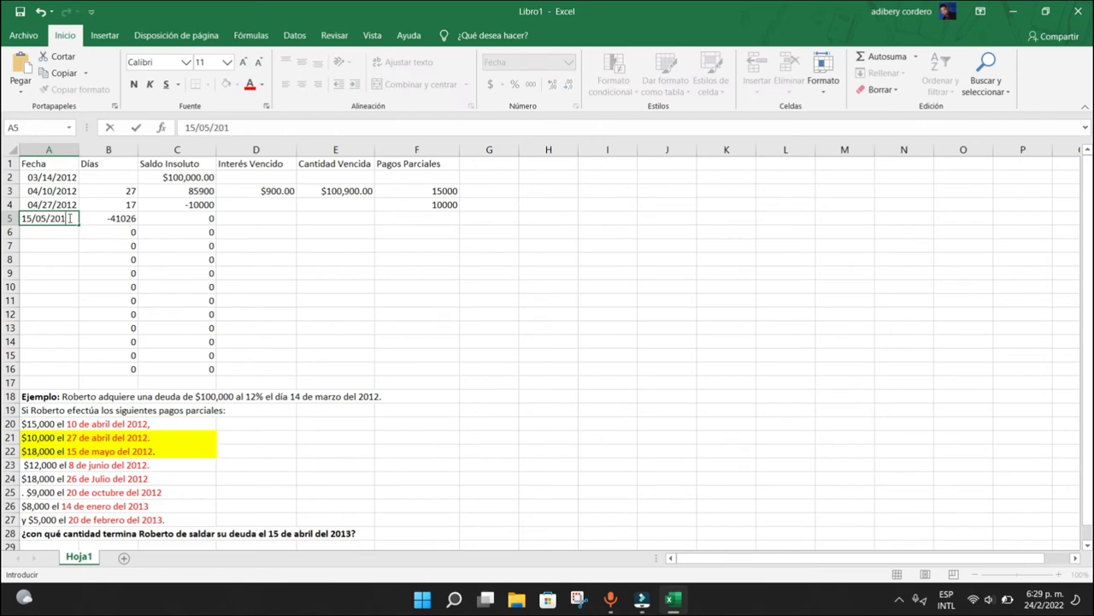
pyautogui.press('Tab')
pyautogui.press('Tab')
pyautogui.press('Tab')
pyautogui.press('Tab')
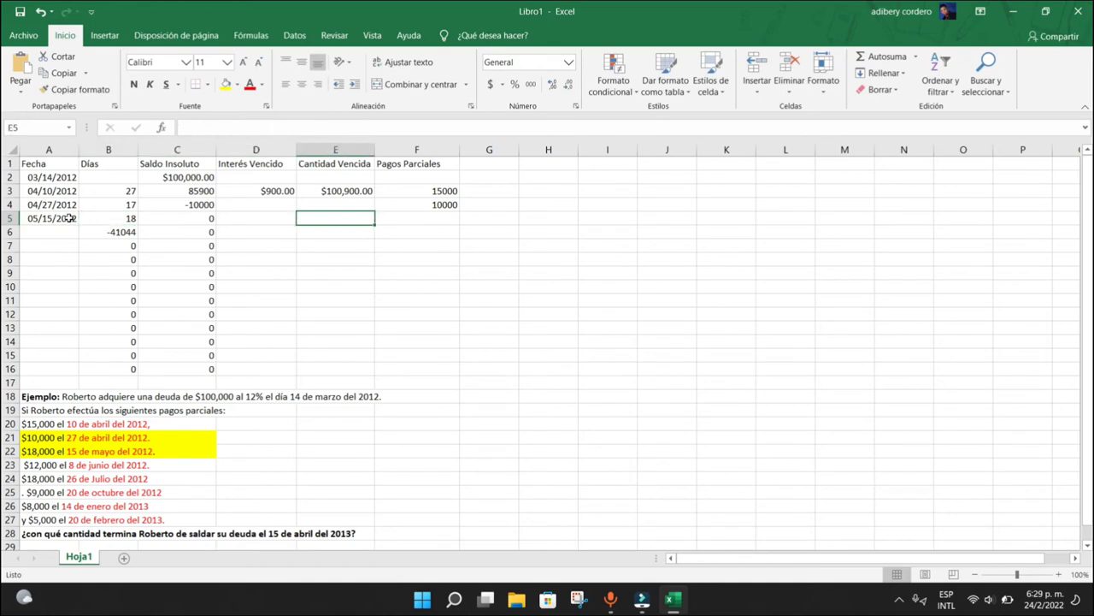
pyautogui.press('Tab')
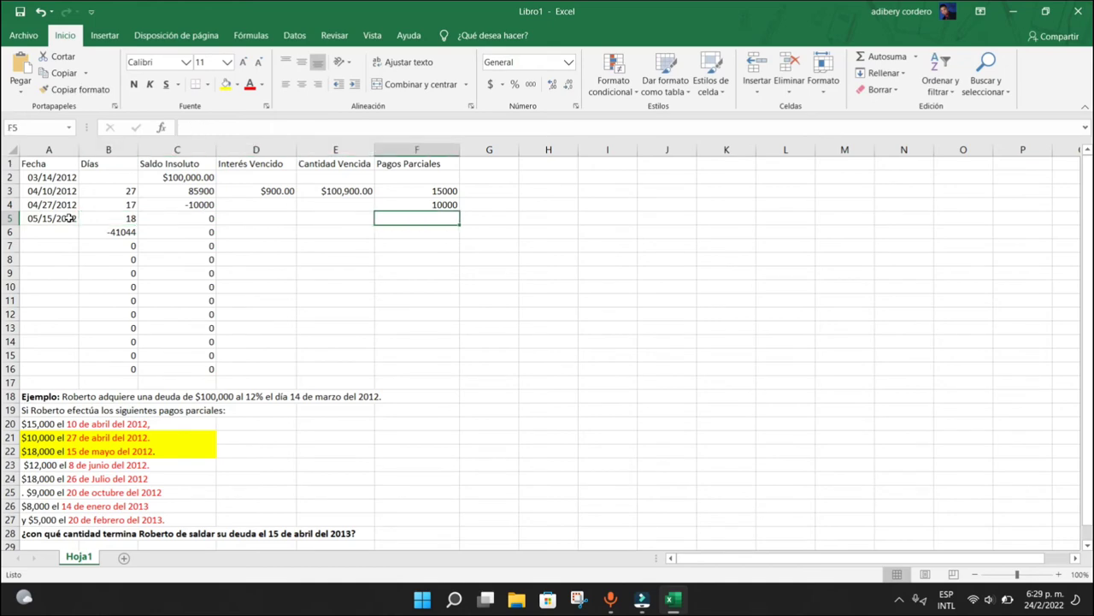
pyautogui.write('18')
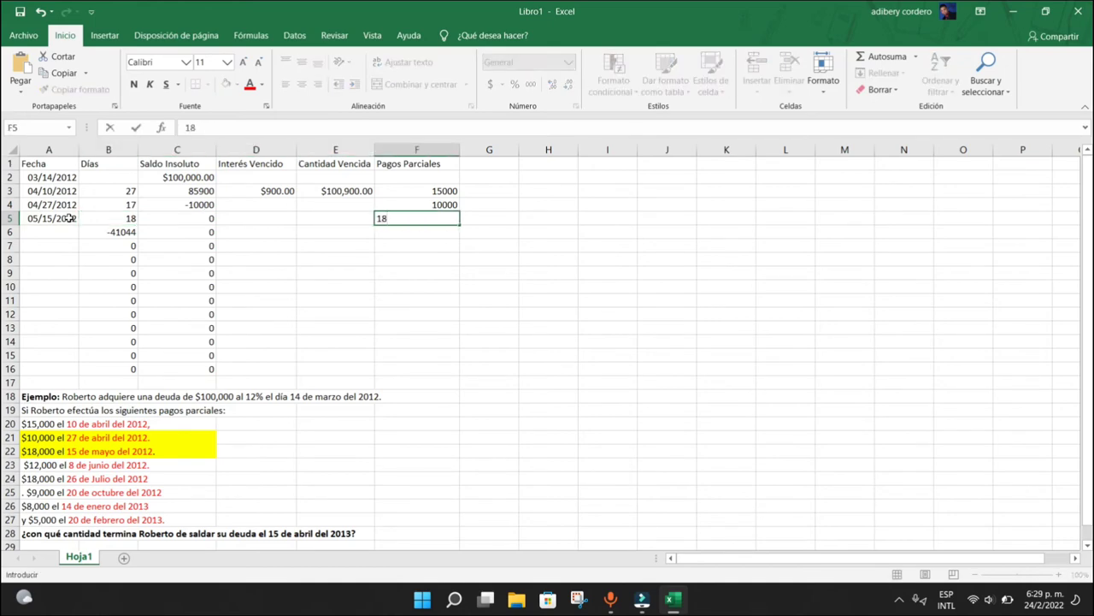
pyautogui.write('000')
pyautogui.press('Return')
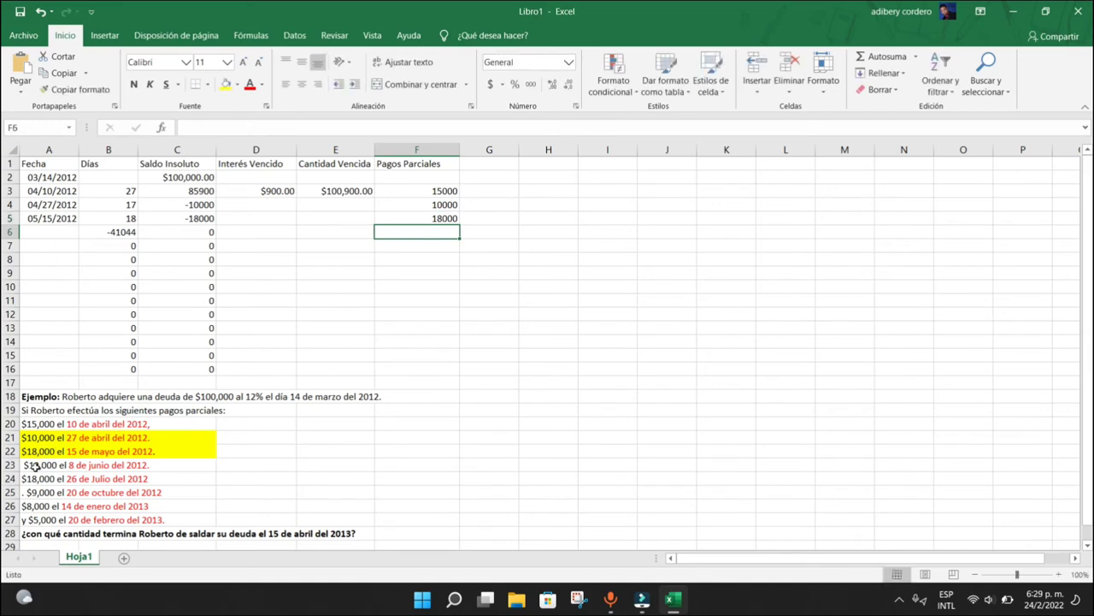
# Shade the 8 de junio line A23:C23 yellow; enter 8/06/2012 and a 12000 payment in row 6
pyautogui.moveTo(37, 467); pyautogui.dragTo(152, 464)
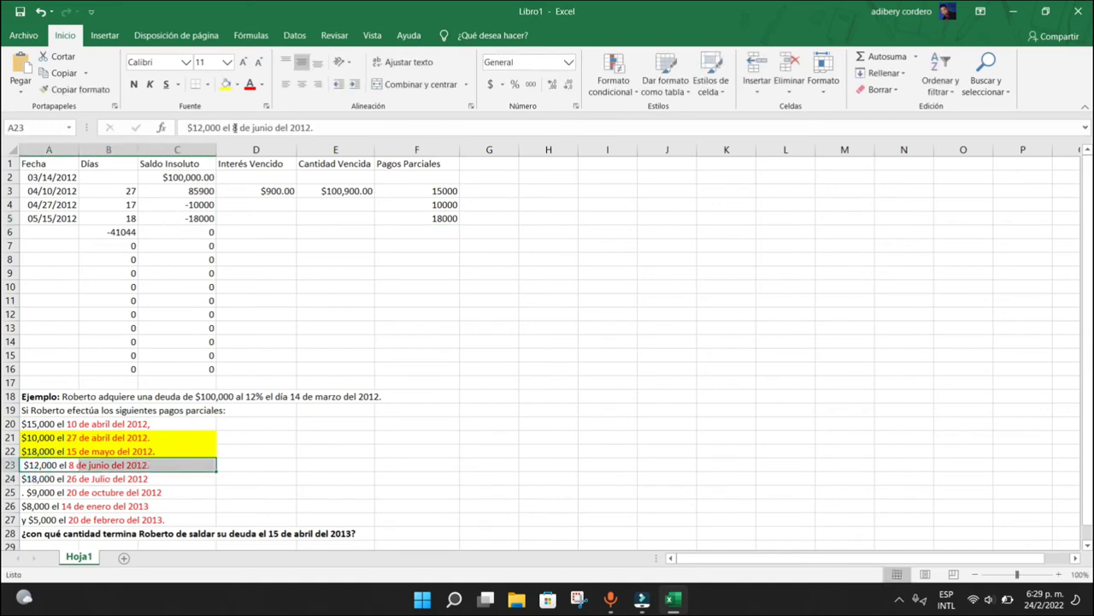
pyautogui.click(227, 86)
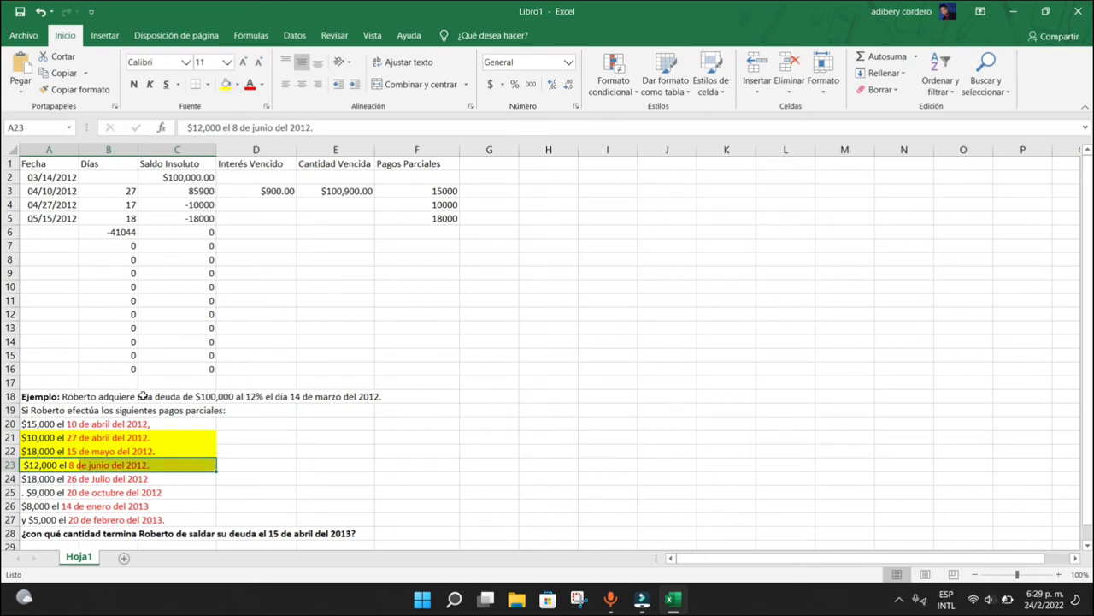
pyautogui.click(64, 232)
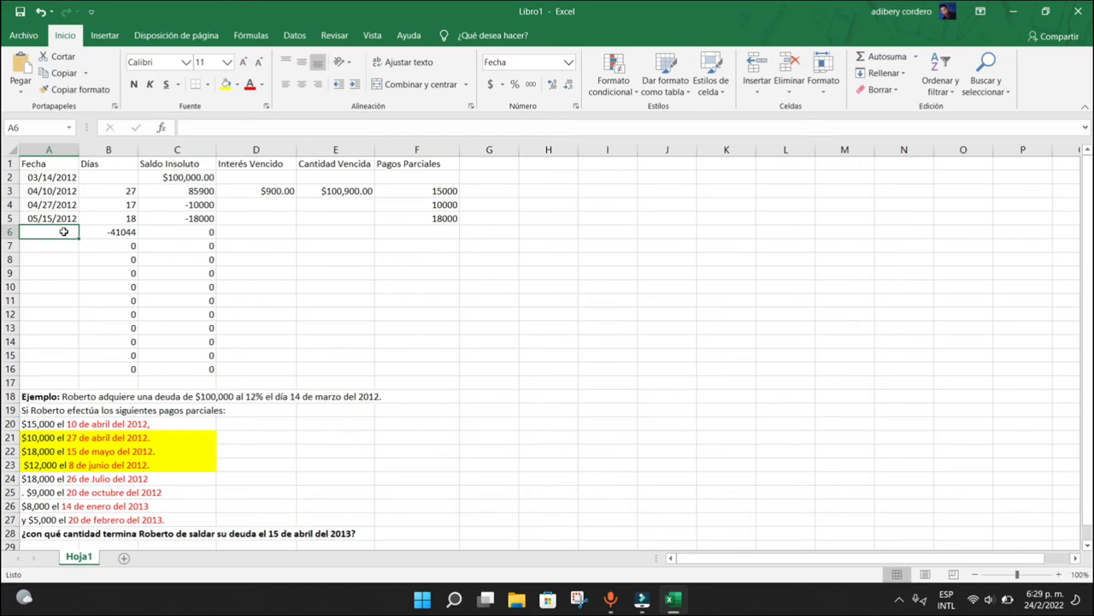
pyautogui.write('8')
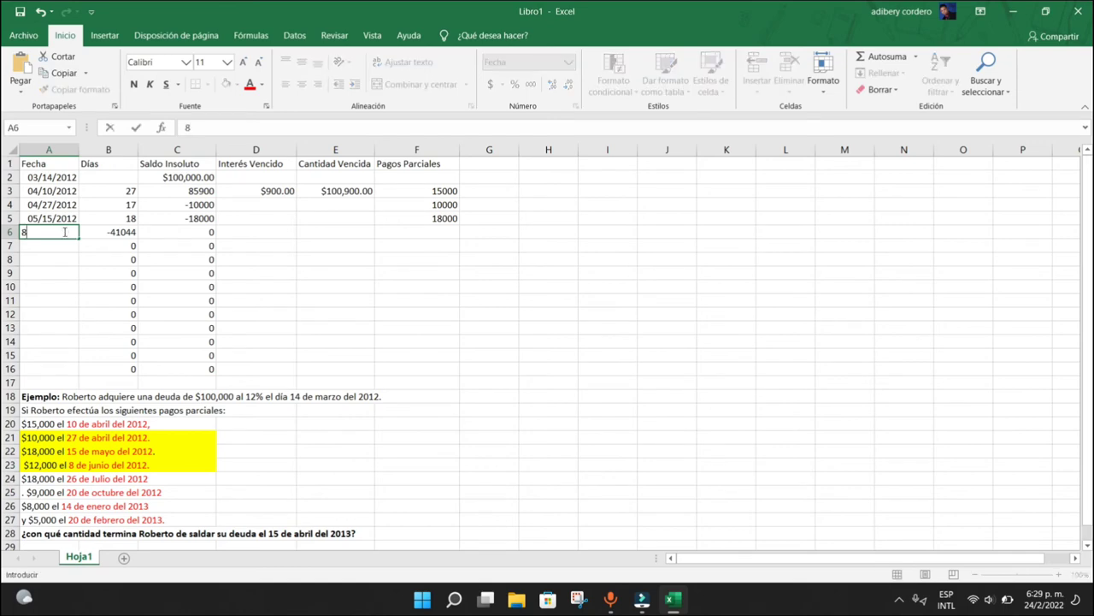
pyautogui.write('/06/')
pyautogui.write('201')
pyautogui.press('Tab')
pyautogui.press('Tab')
pyautogui.press('Tab')
pyautogui.press('Tab')
pyautogui.press('Tab')
pyautogui.press('Tab')
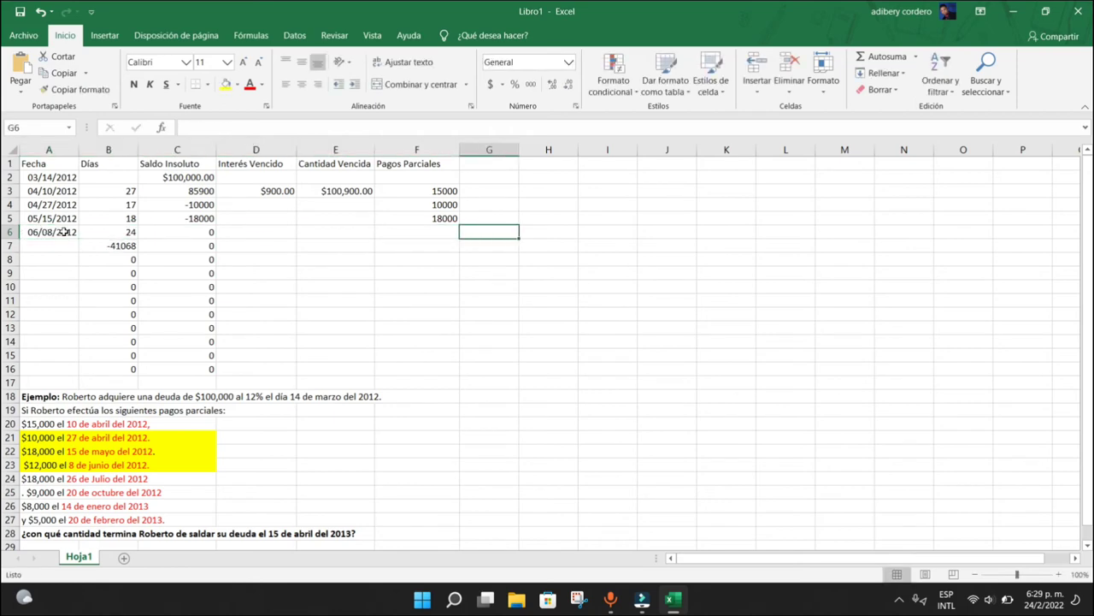
pyautogui.press('Left')
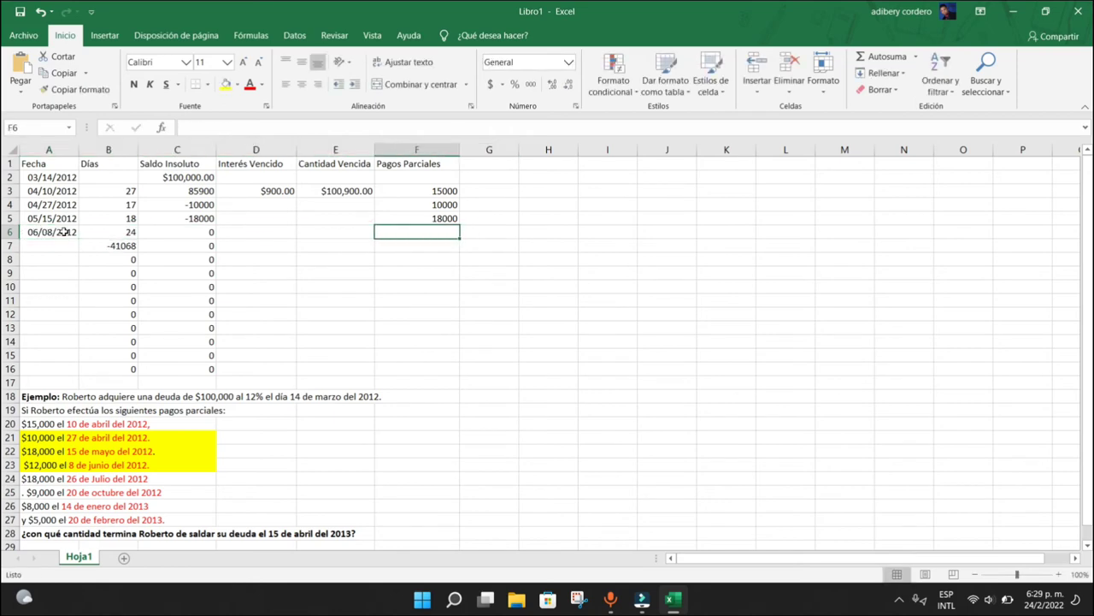
pyautogui.write('12000')
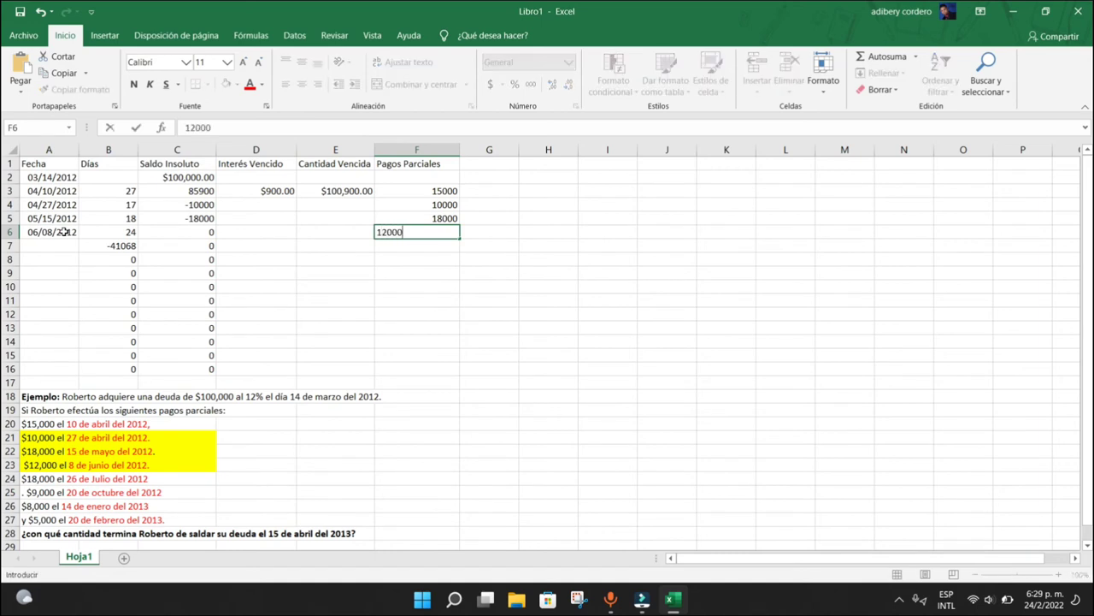
pyautogui.press('Return')
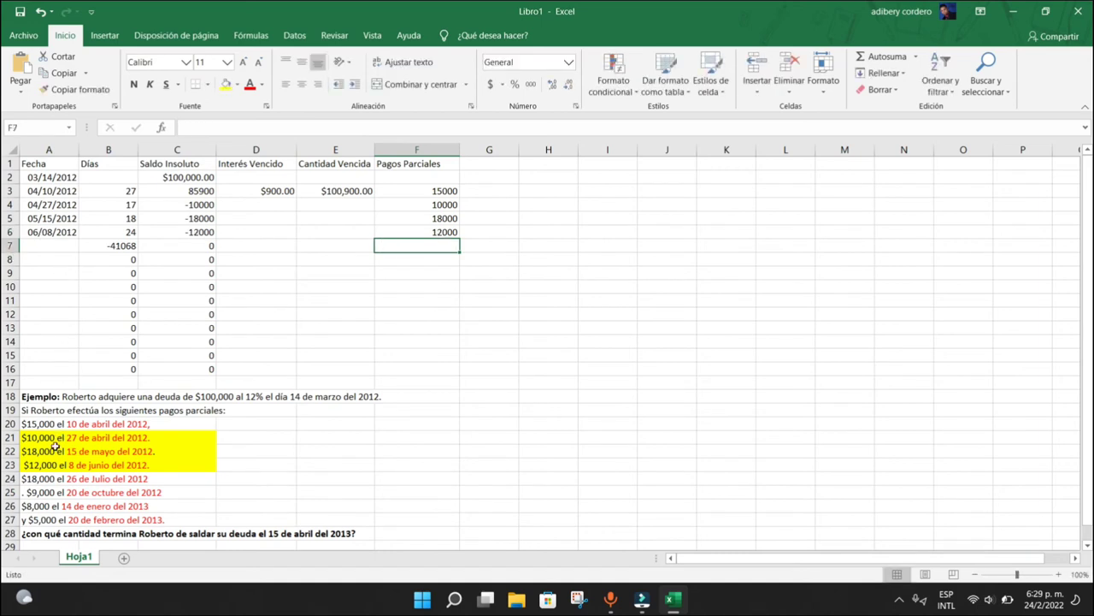
# Shade the 26 de Julio line A24:C24 yellow; enter 26/07/2012 and an 18000 payment in row 7
pyautogui.moveTo(39, 479); pyautogui.dragTo(171, 479)
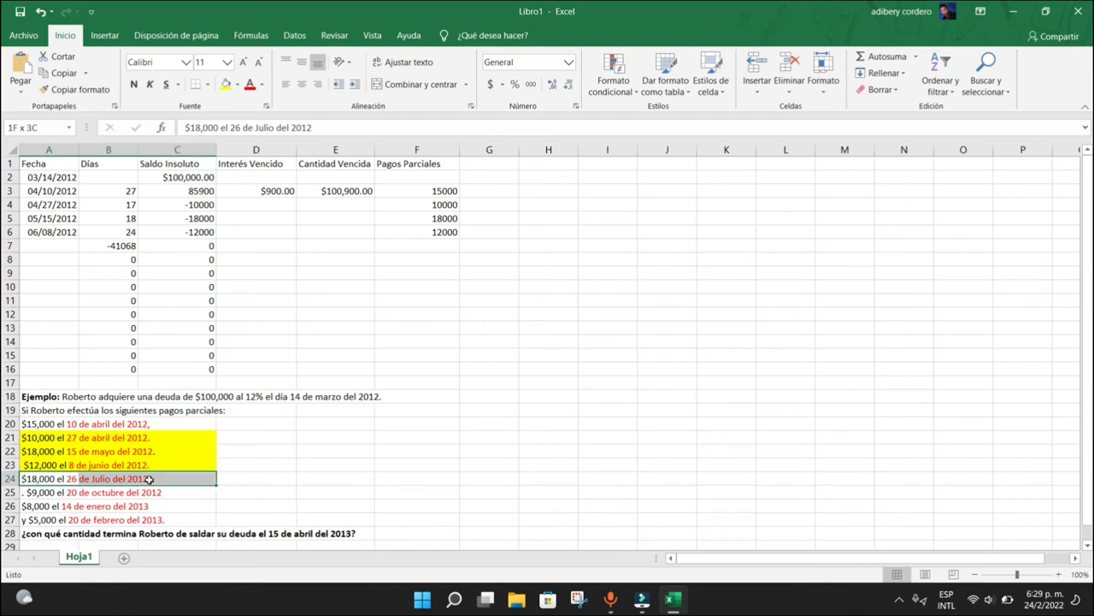
pyautogui.click(226, 83)
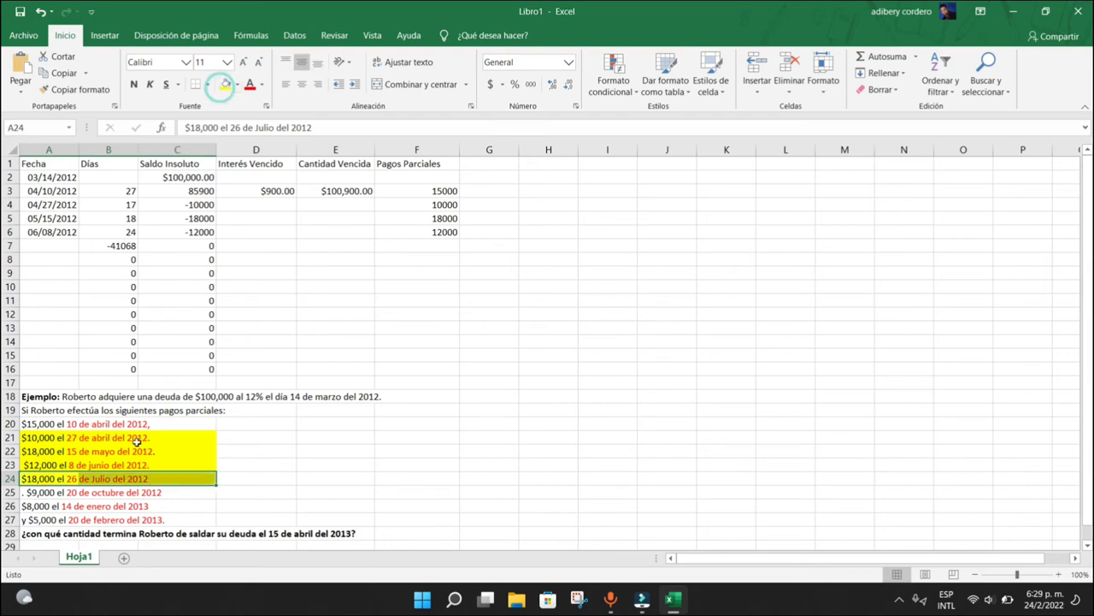
pyautogui.click(55, 246)
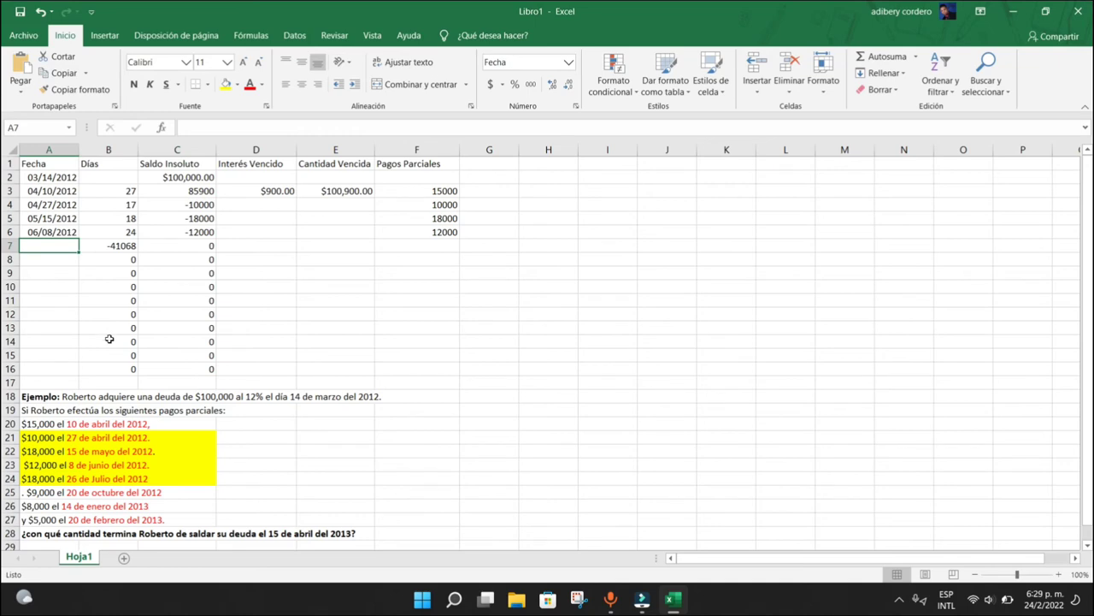
pyautogui.write('26/')
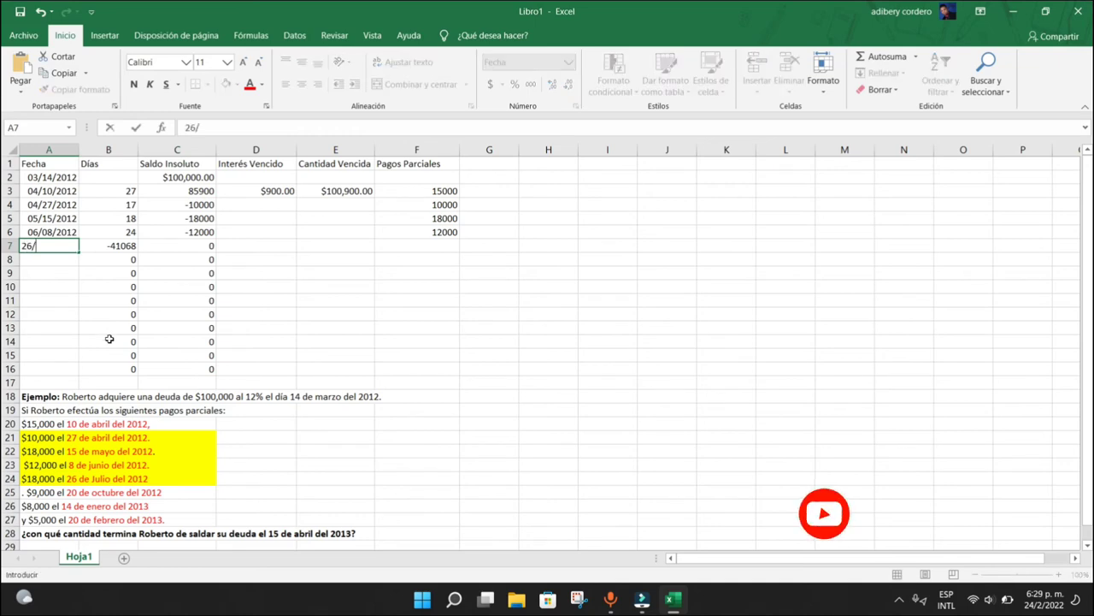
pyautogui.write('07/')
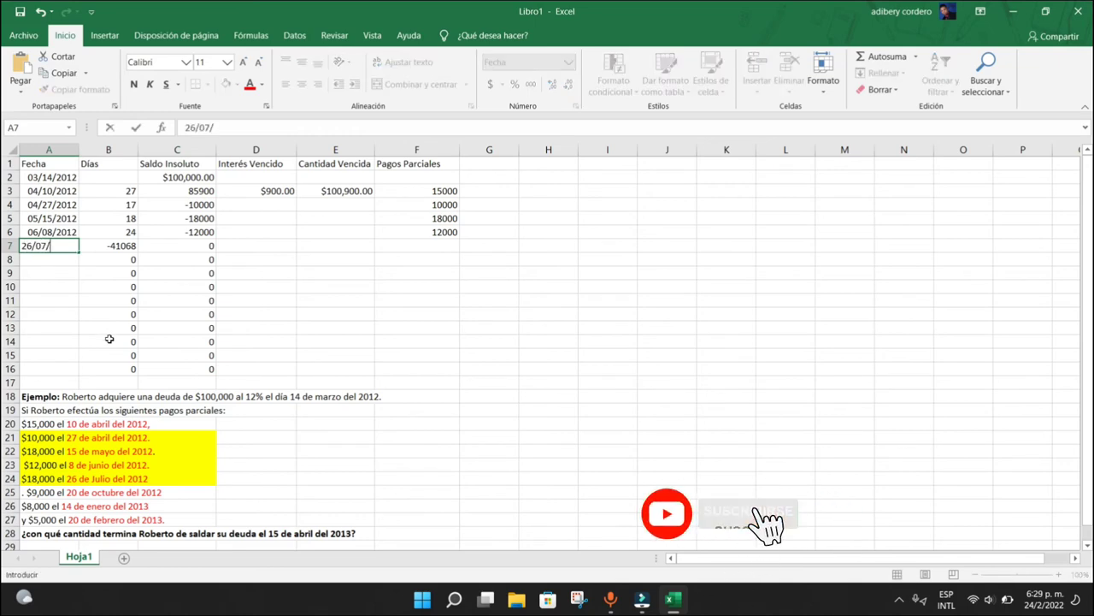
pyautogui.write('2012')
pyautogui.press('Return')
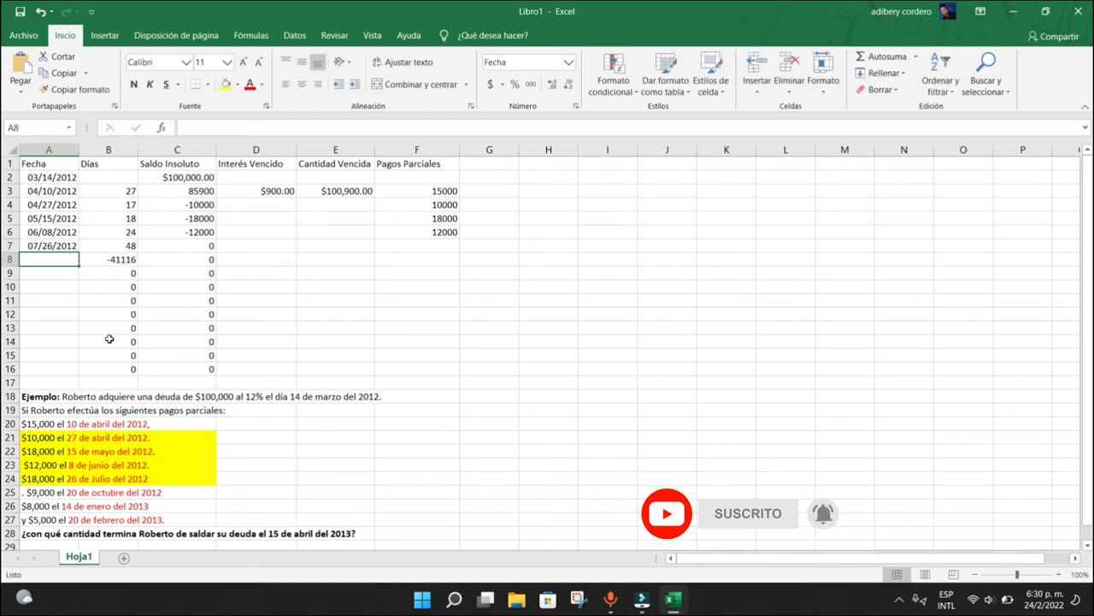
pyautogui.click(436, 245)
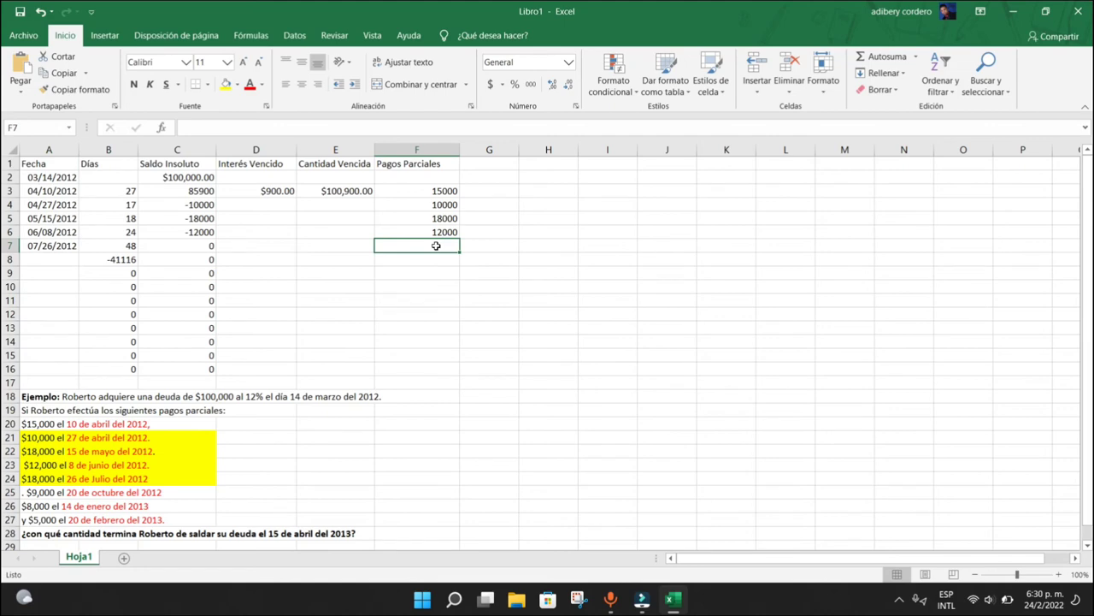
pyautogui.write('18000')
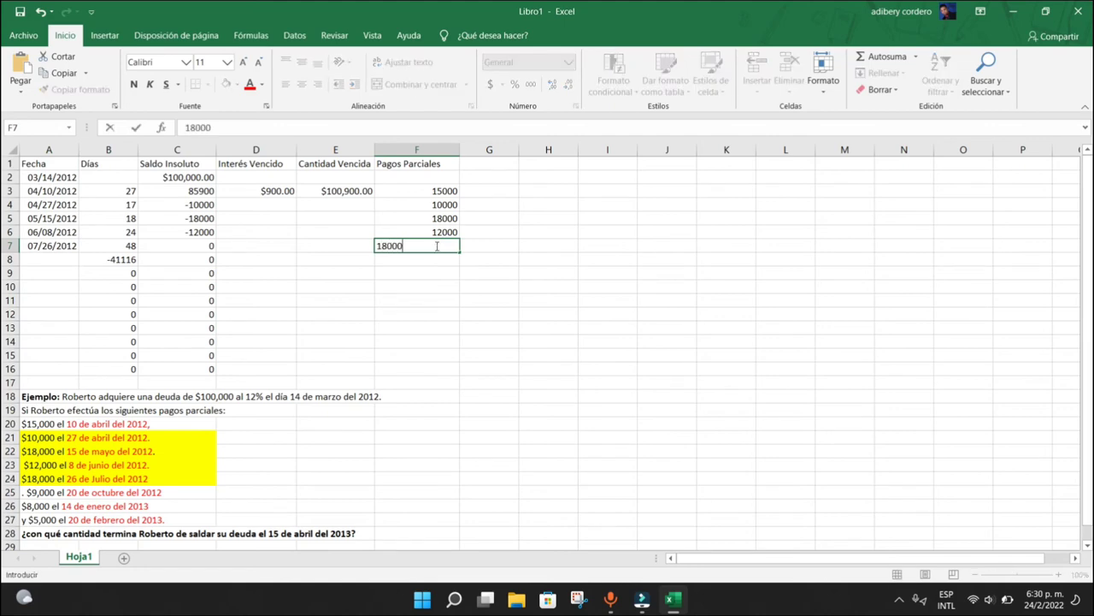
pyautogui.press('Return')
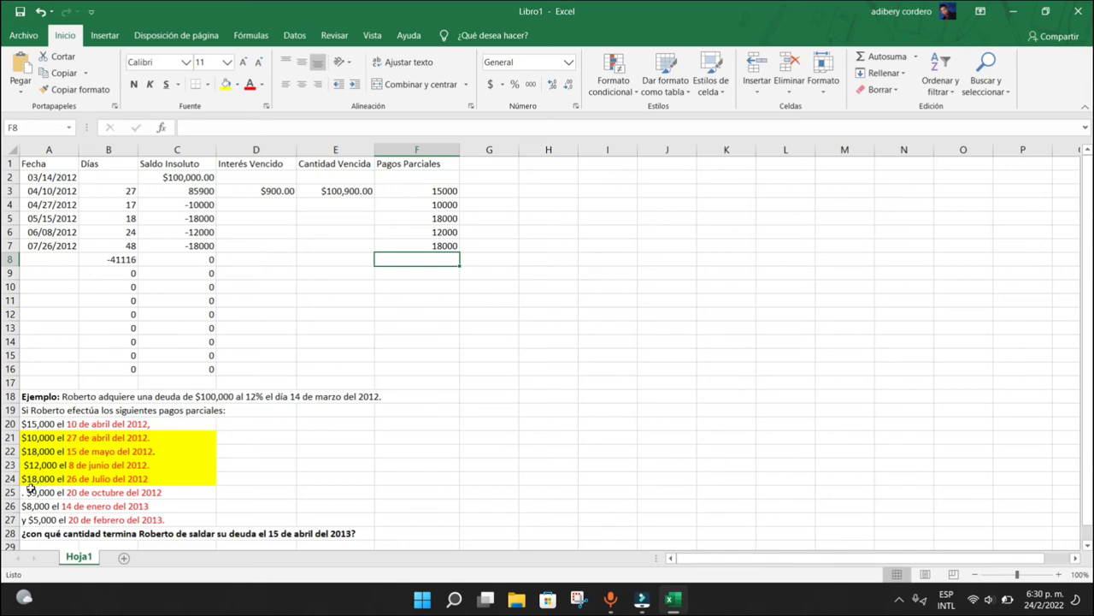
# Shade the 20 de octubre line A25:C25 yellow; enter 20/10/2012 and a 9000 payment in row 8
pyautogui.moveTo(33, 492); pyautogui.dragTo(169, 492)
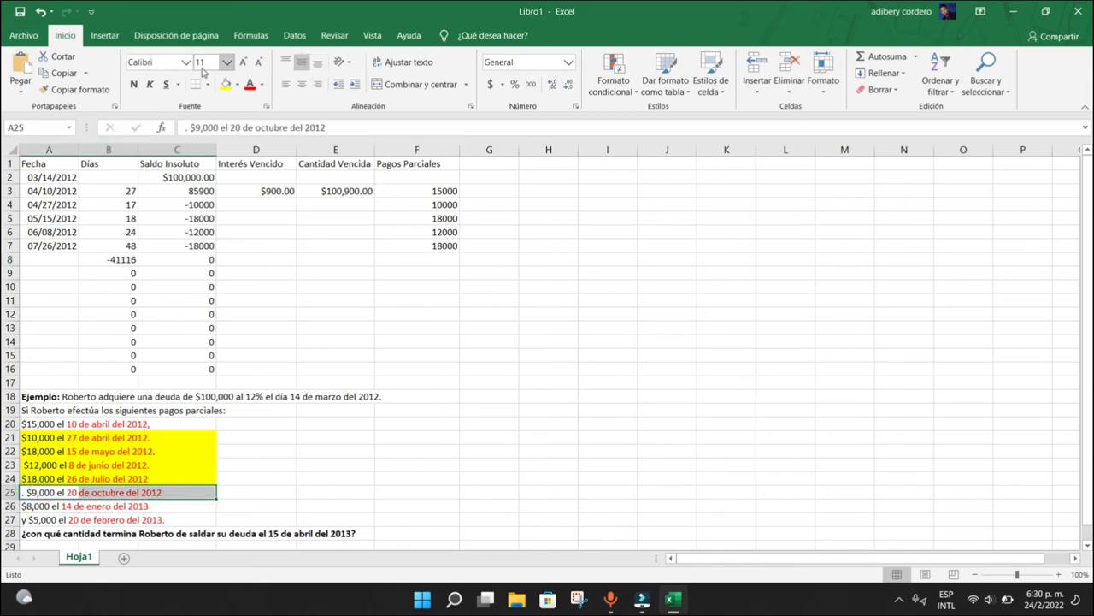
pyautogui.click(225, 84)
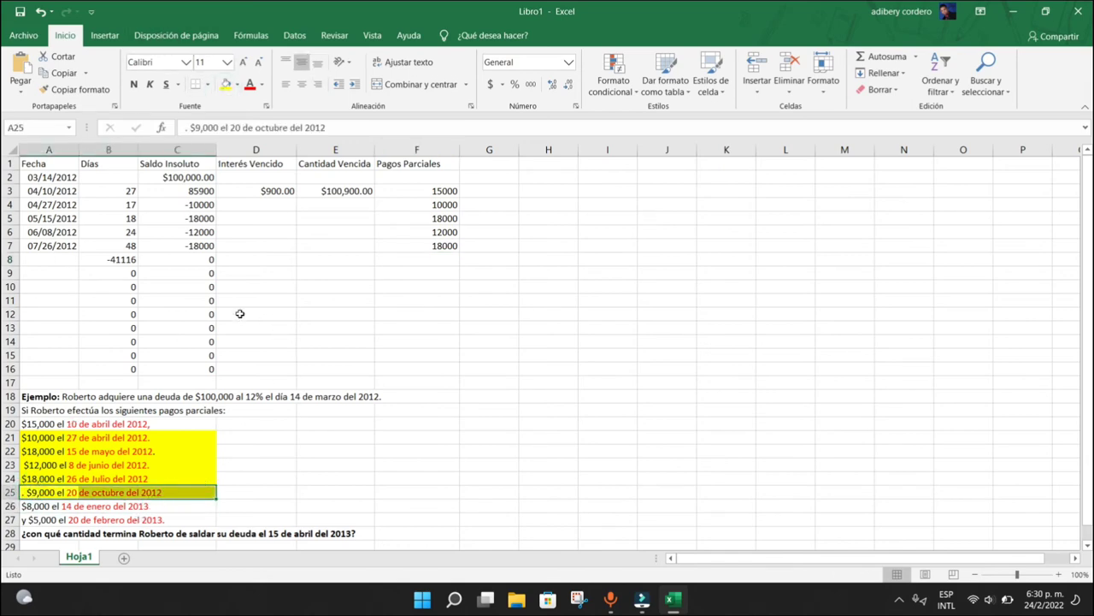
pyautogui.click(59, 261)
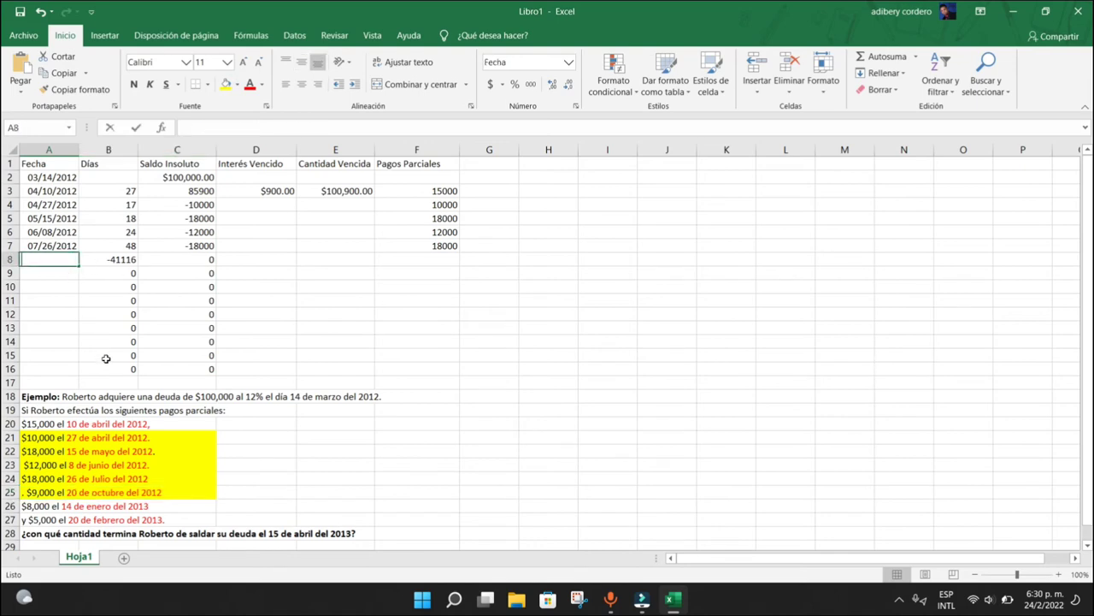
pyautogui.write('20/10/2012')
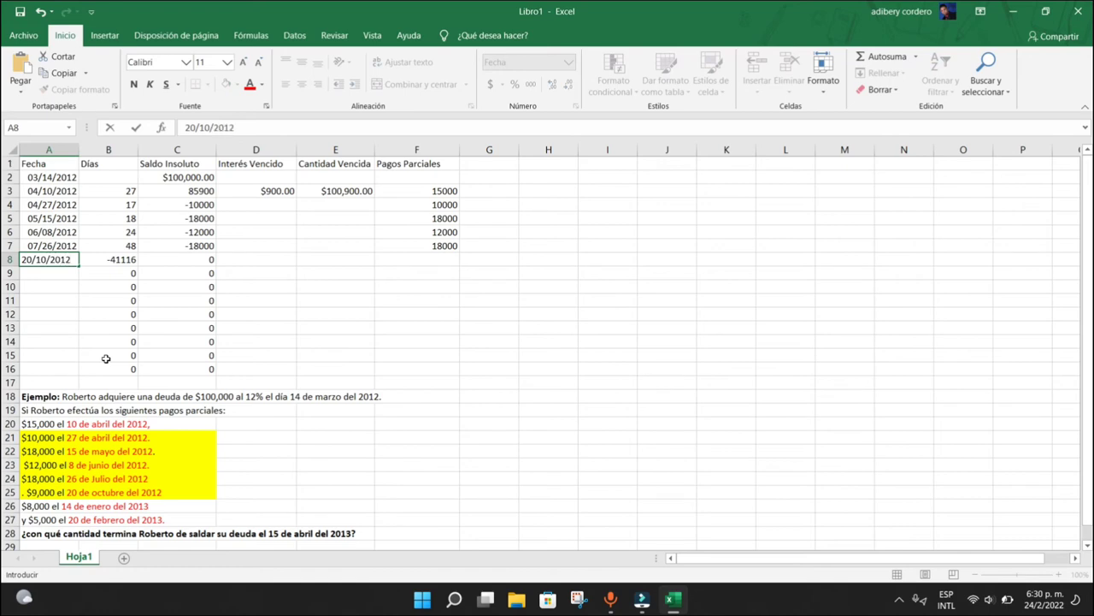
pyautogui.press('Tab')
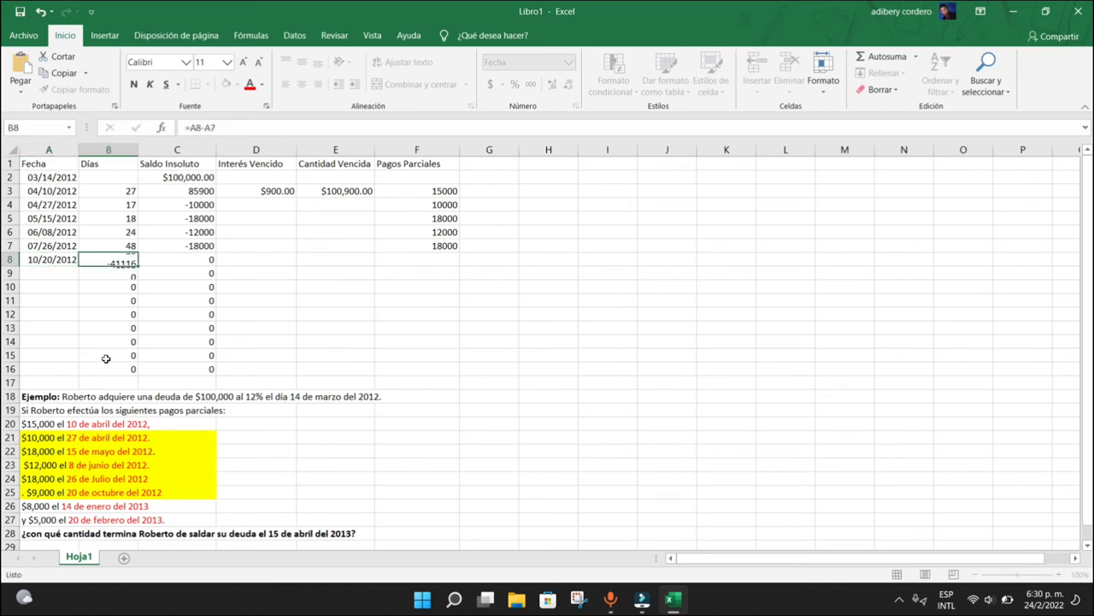
pyautogui.press('Right')
pyautogui.press('Right')
pyautogui.press('Right')
pyautogui.press('Right')
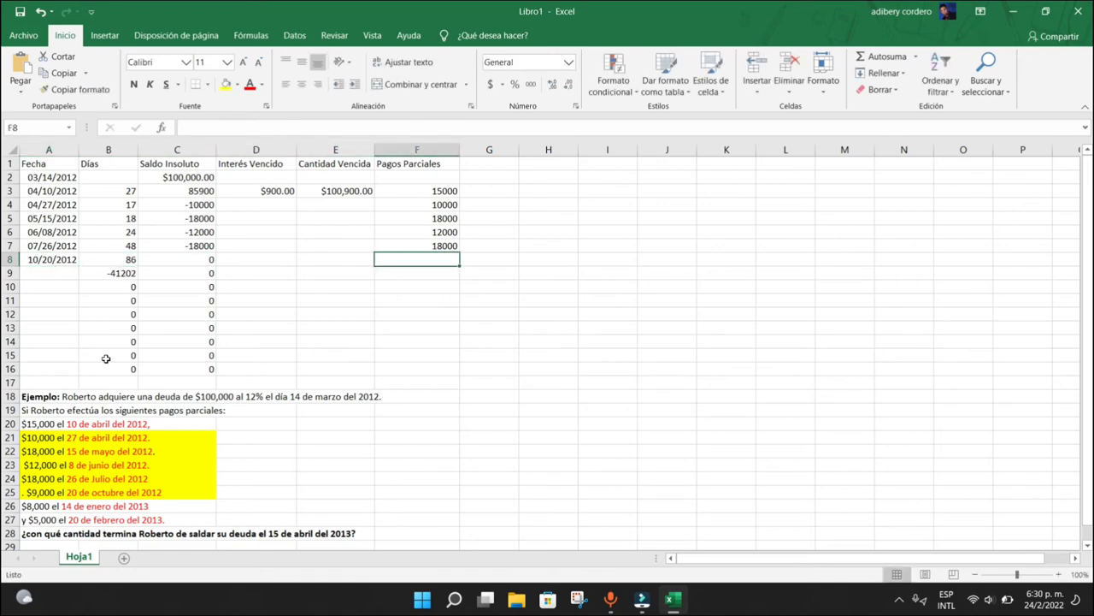
pyautogui.write('9')
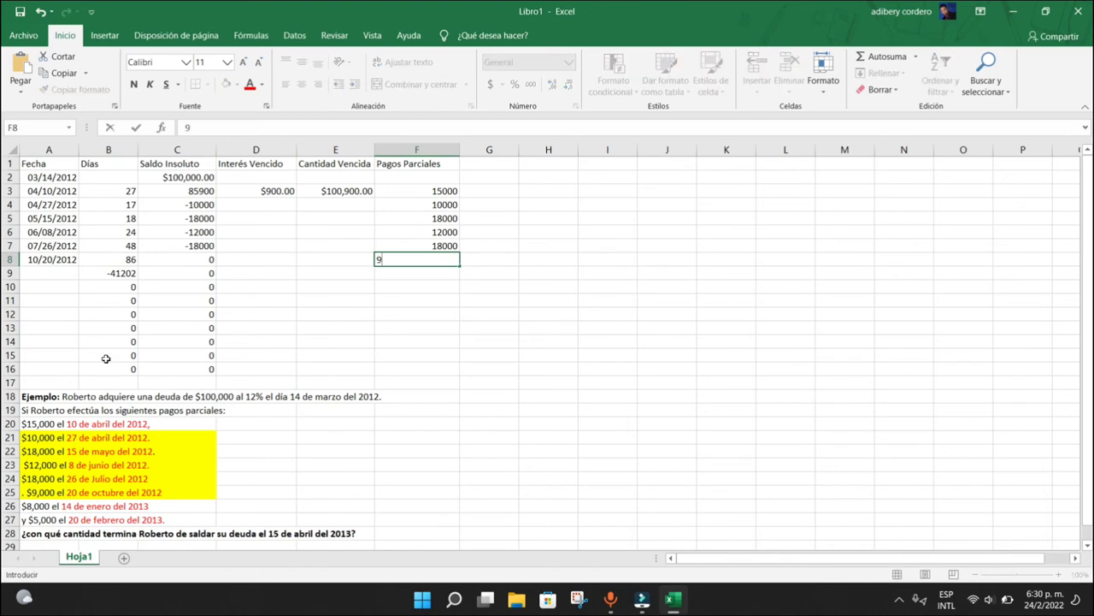
pyautogui.write('000')
pyautogui.press('Return')
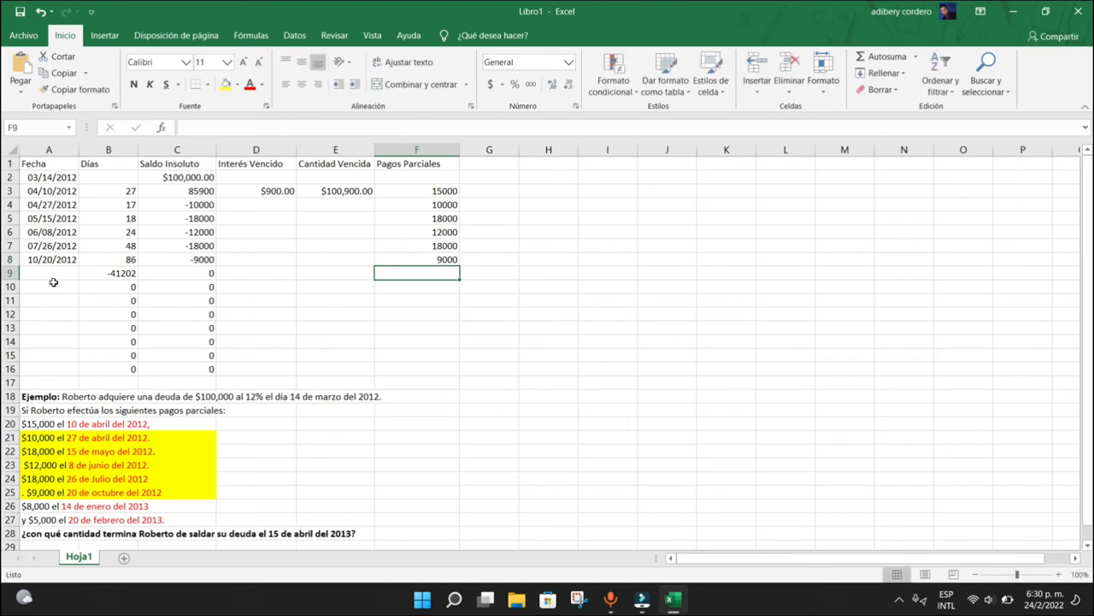
pyautogui.click(53, 277)
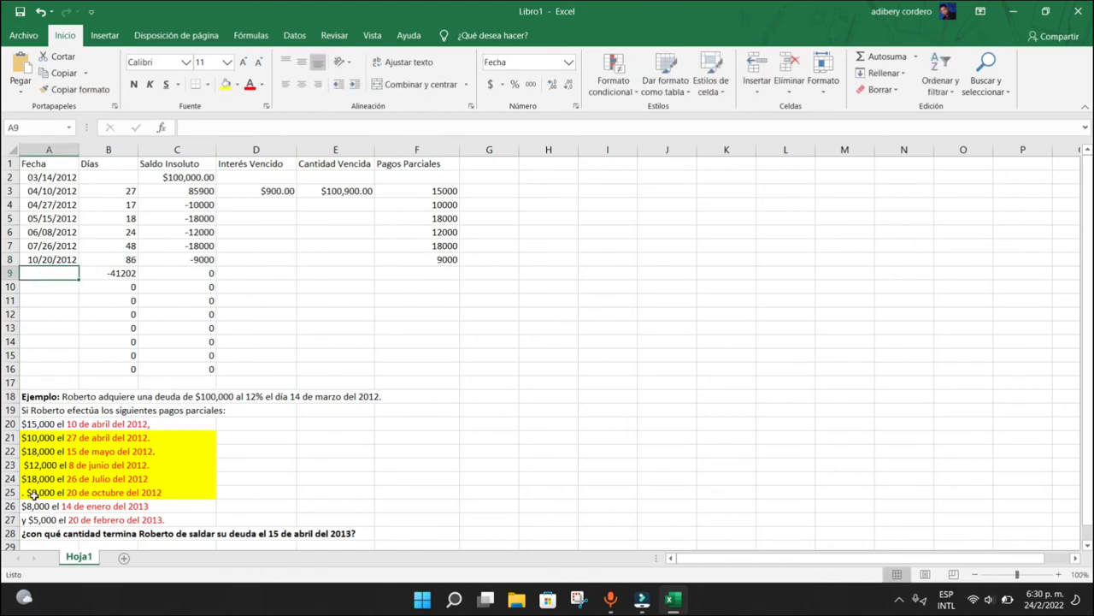
# Shade the $8,000 example line A26:C26 yellow; enter 14/01/2013 and 8000 in row 9
pyautogui.moveTo(27, 506); pyautogui.dragTo(171, 505)
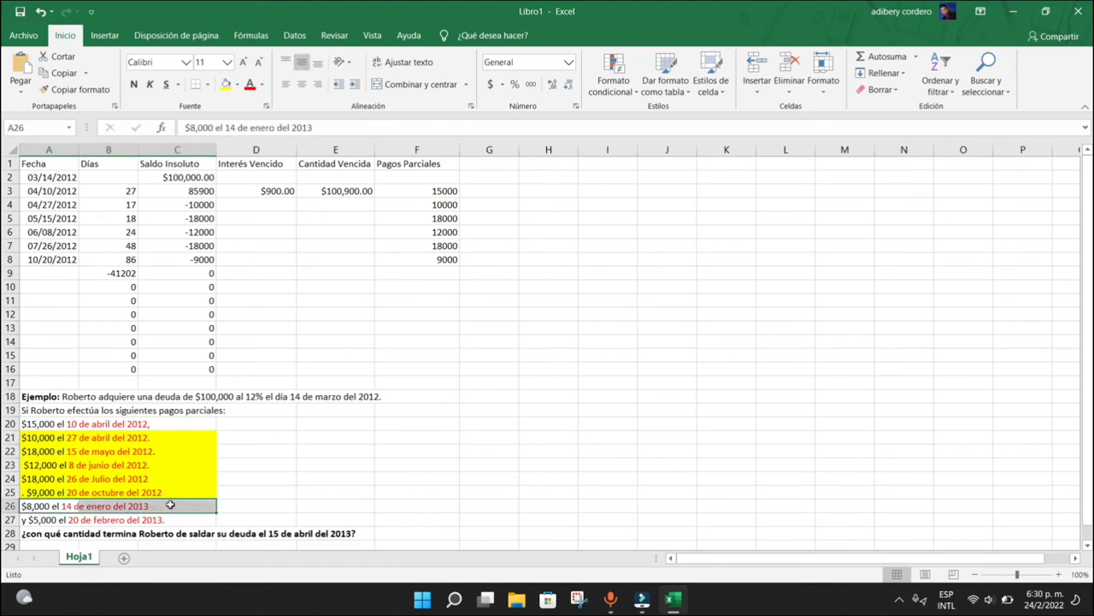
pyautogui.click(226, 83)
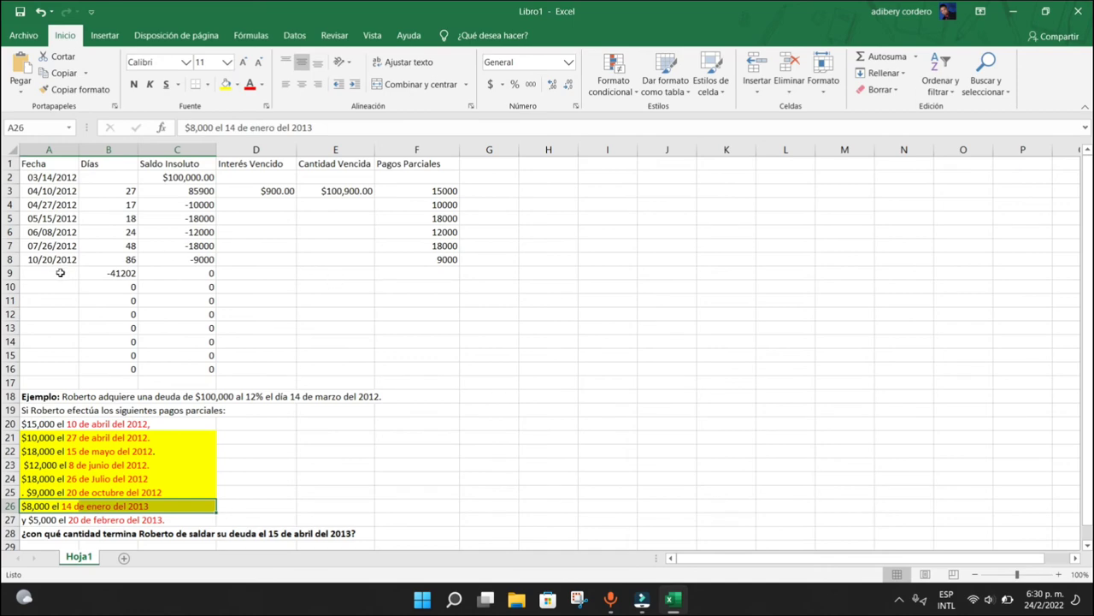
pyautogui.click(50, 272)
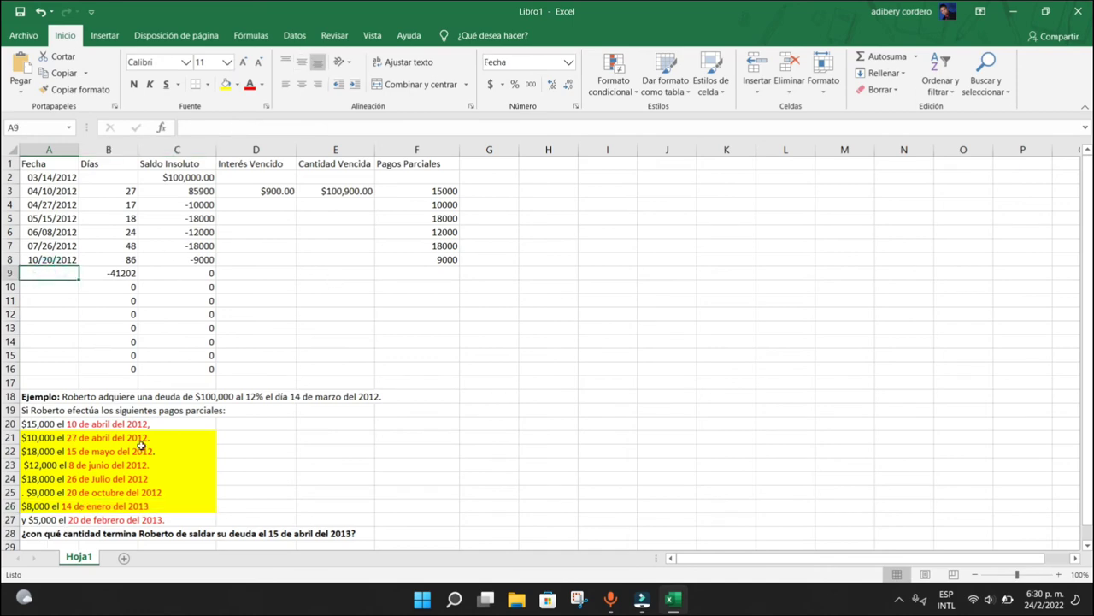
pyautogui.write('1/')
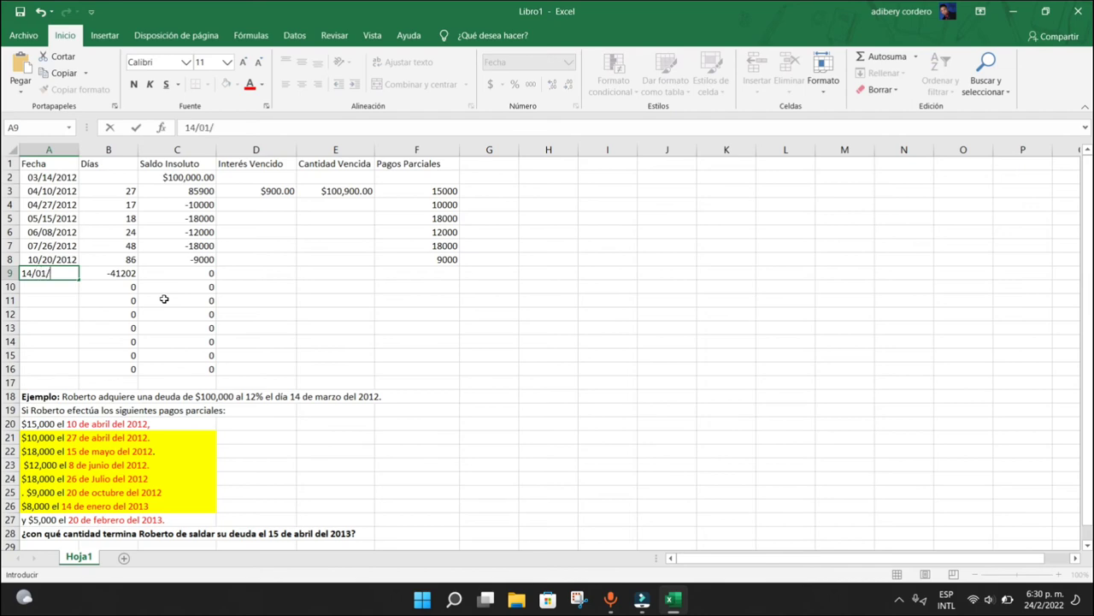
pyautogui.write('2013')
pyautogui.press('Tab')
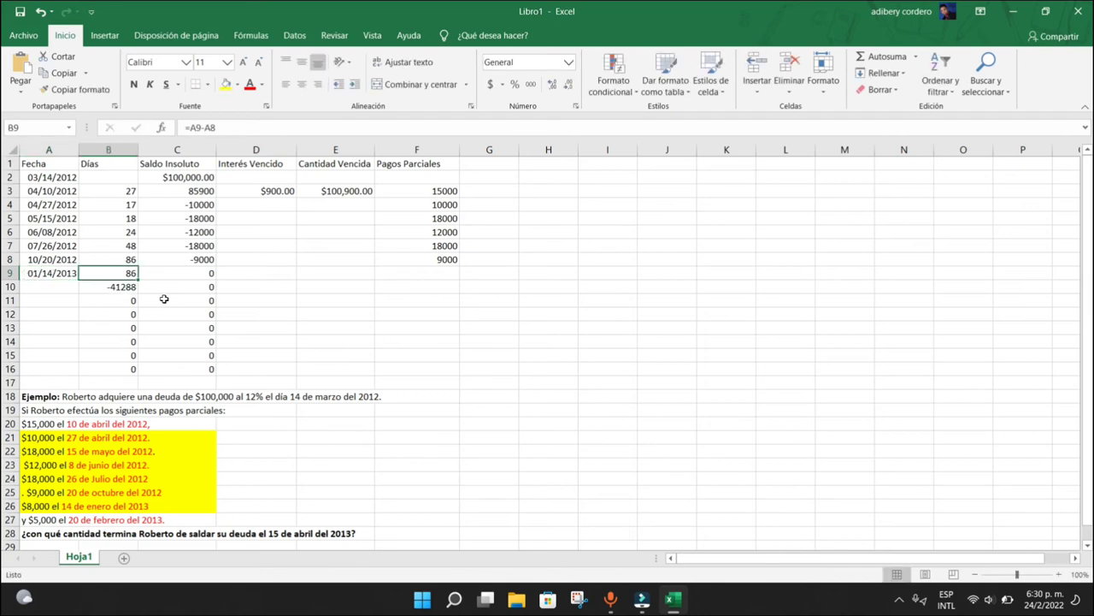
pyautogui.press('Tab')
pyautogui.press('Tab')
pyautogui.press('Tab')
pyautogui.press('Tab')
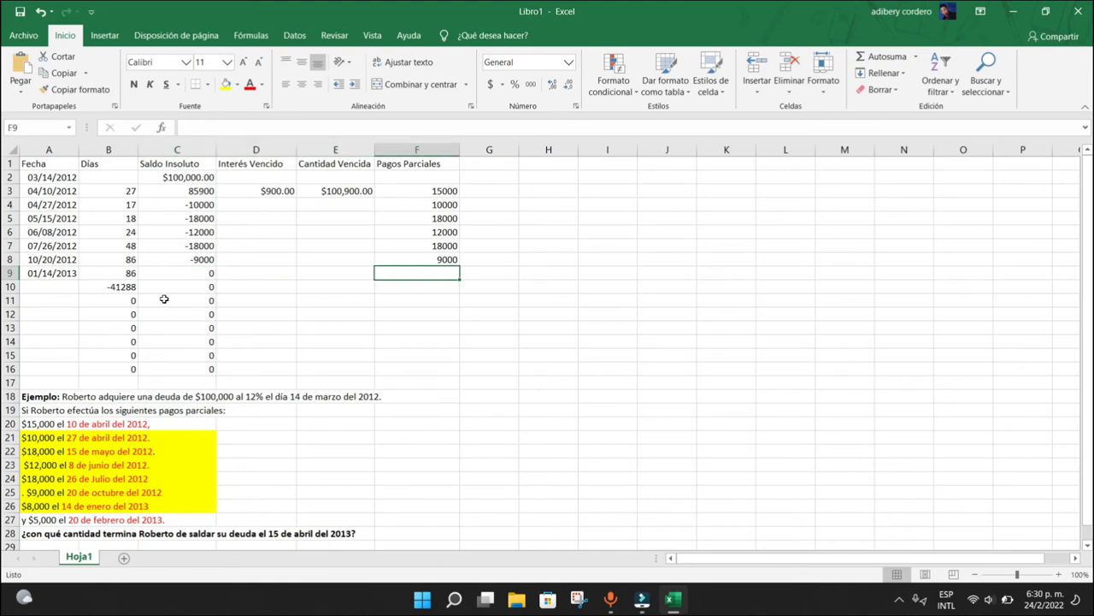
pyautogui.write('8000')
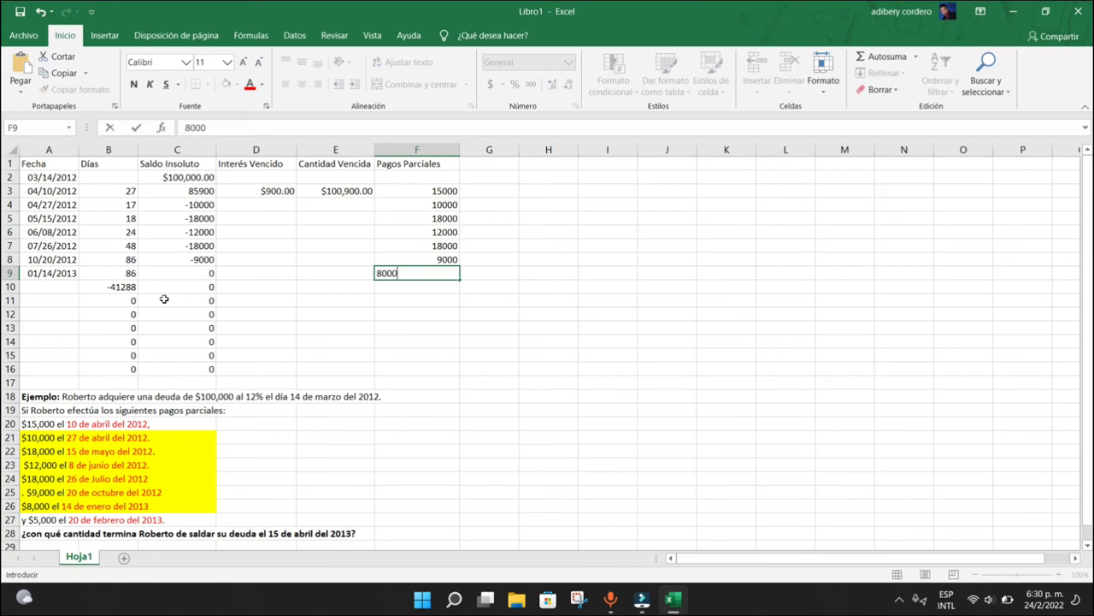
pyautogui.press('Return')
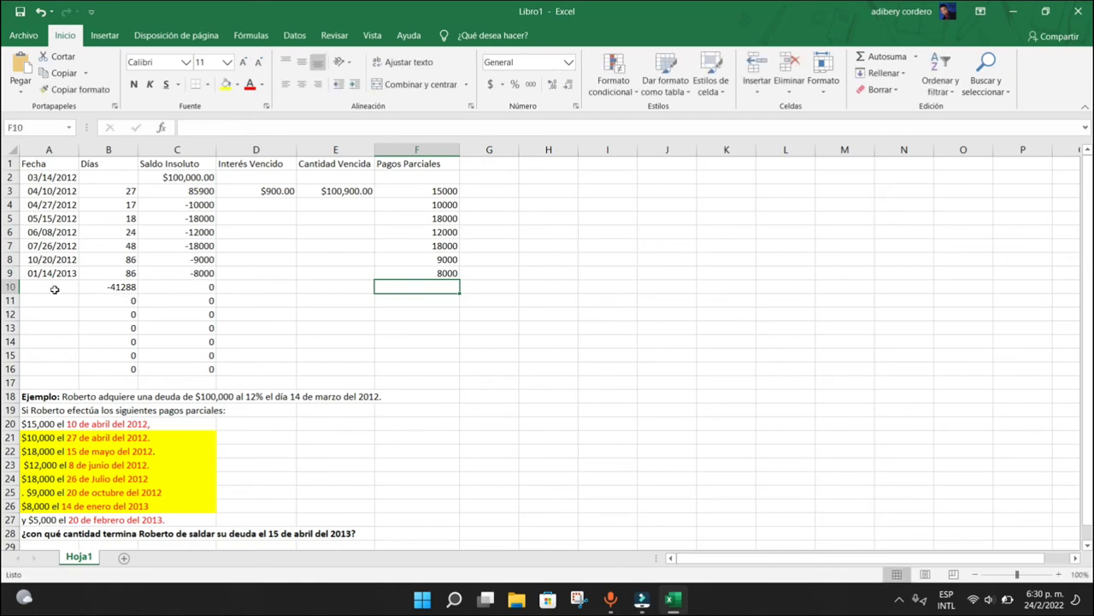
pyautogui.click(50, 288)
# Shade the $5,000 example line A27:C27 yellow; enter 20/02/2013 and 5000 in row 10
pyautogui.moveTo(35, 521); pyautogui.dragTo(175, 524)
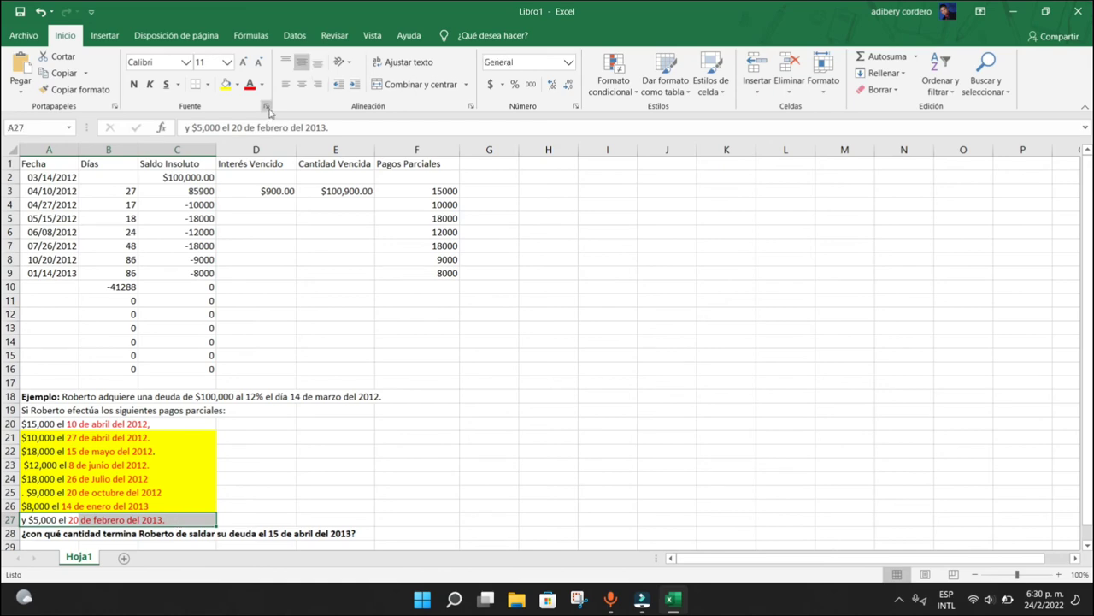
pyautogui.click(226, 84)
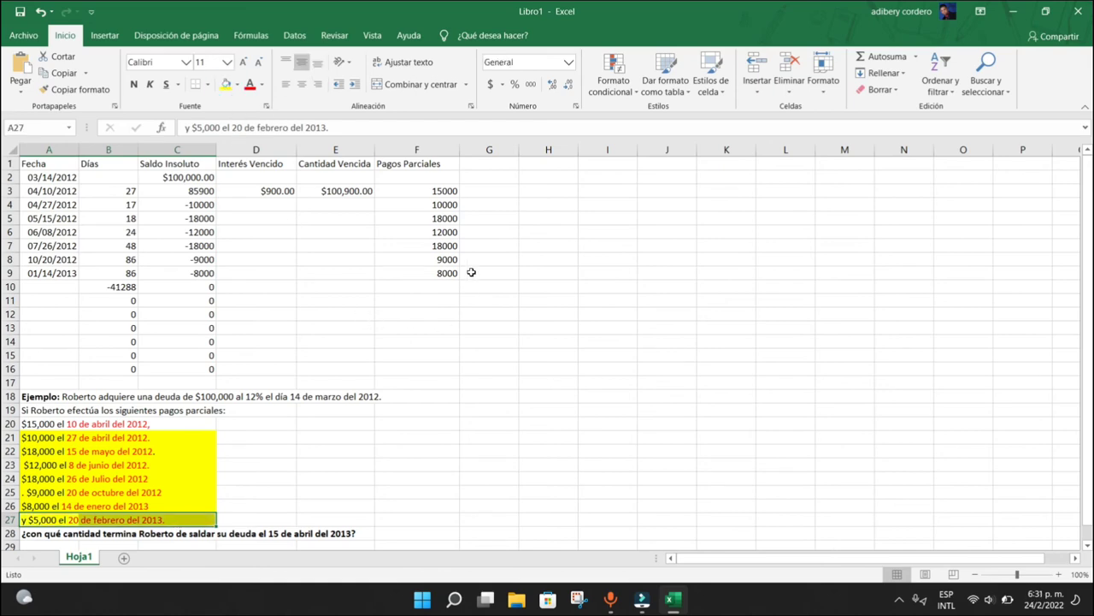
pyautogui.click(60, 285)
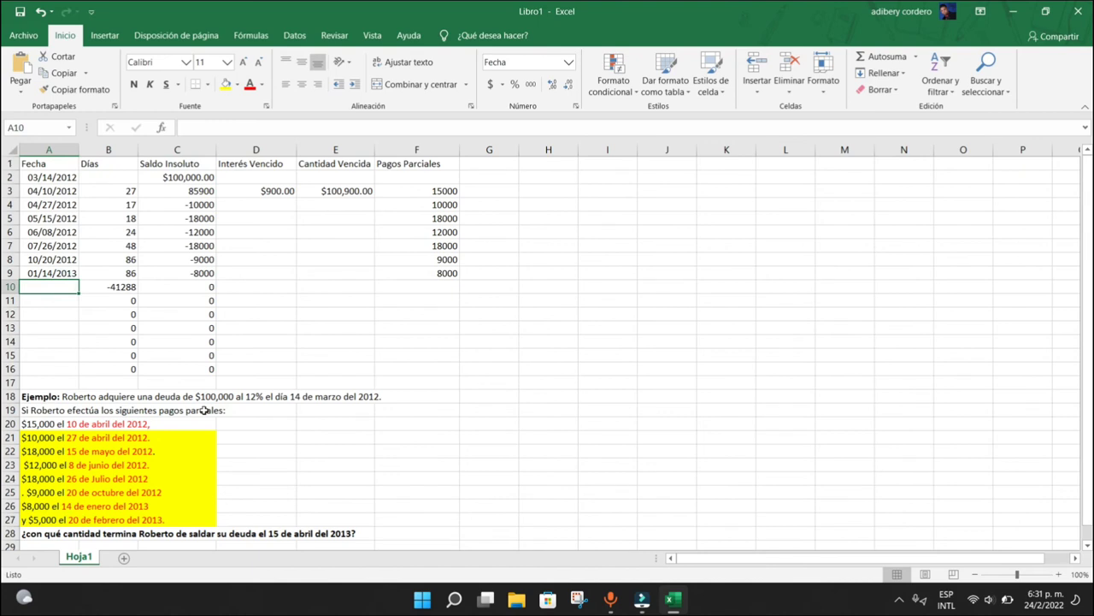
pyautogui.write('20/02')
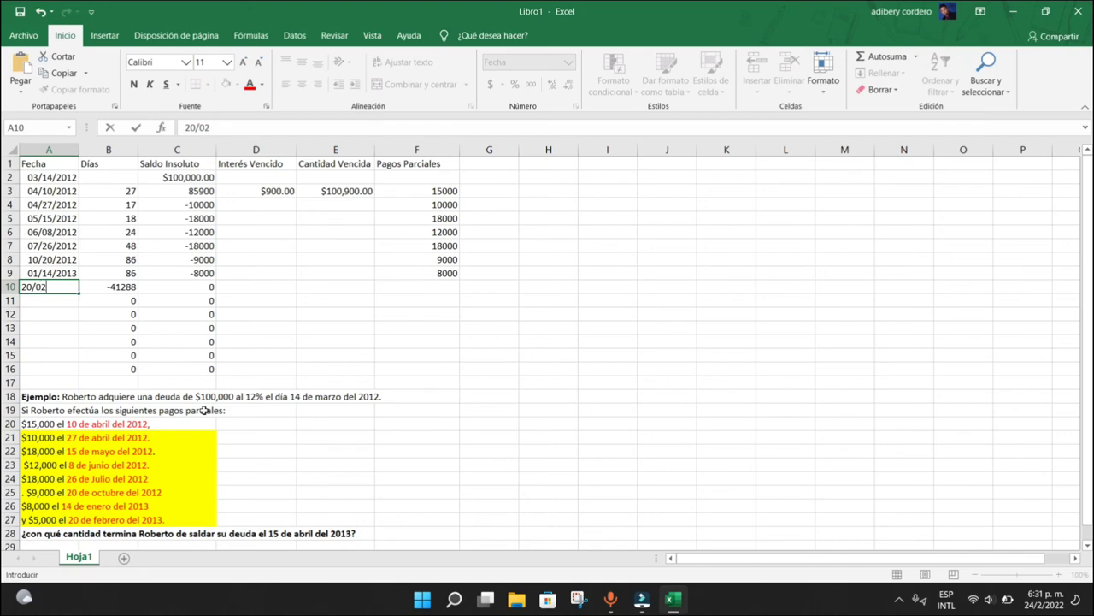
pyautogui.write('/20')
pyautogui.press('Right')
pyautogui.press('Right')
pyautogui.press('Right')
pyautogui.press('Right')
pyautogui.press('Right')
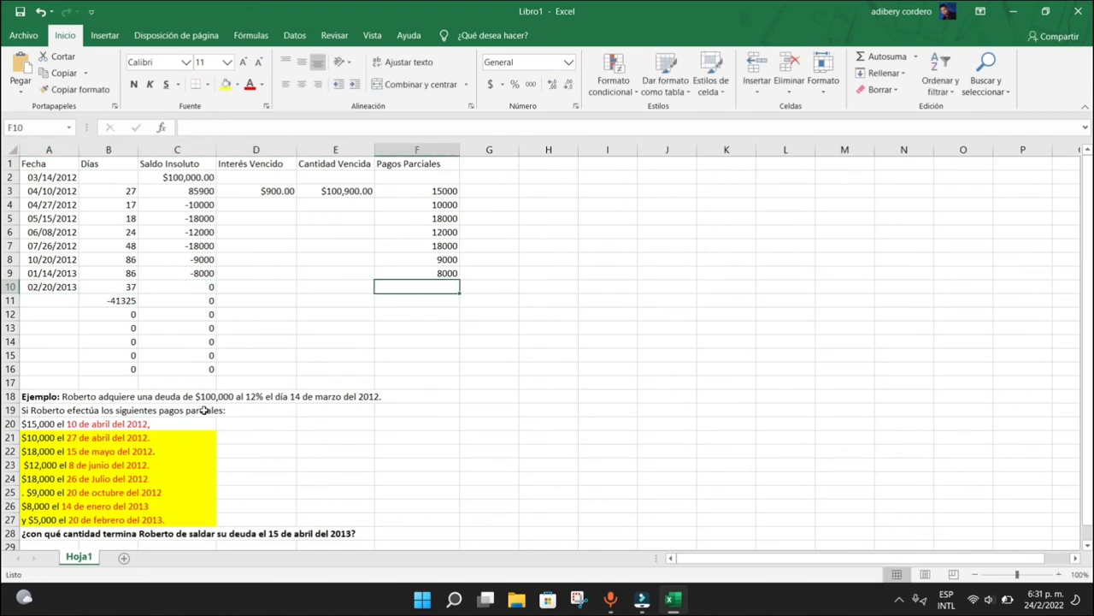
pyautogui.write('5000')
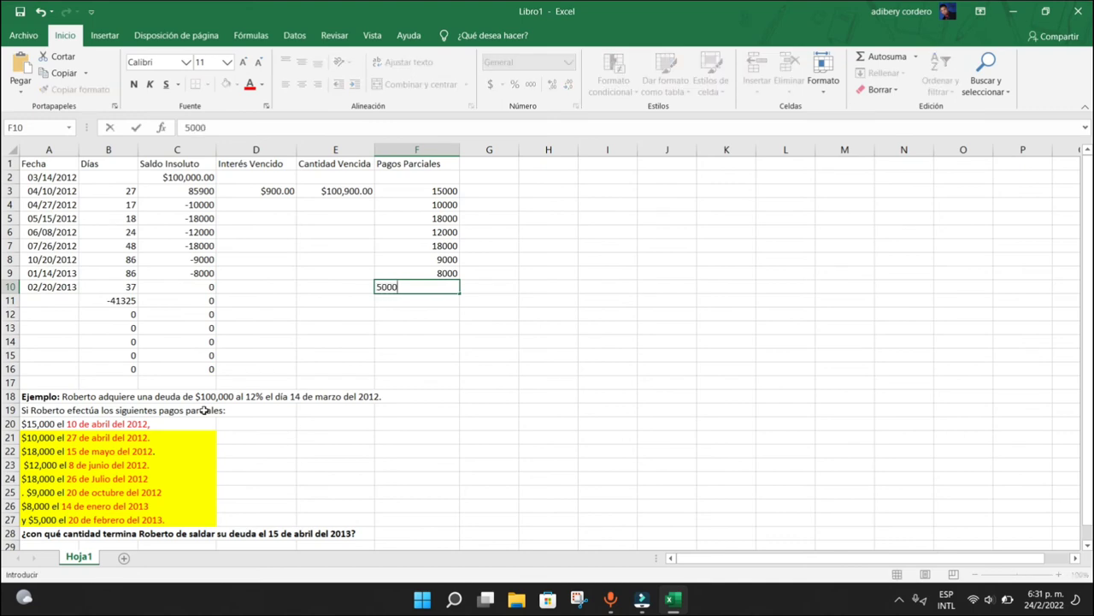
pyautogui.press('Return')
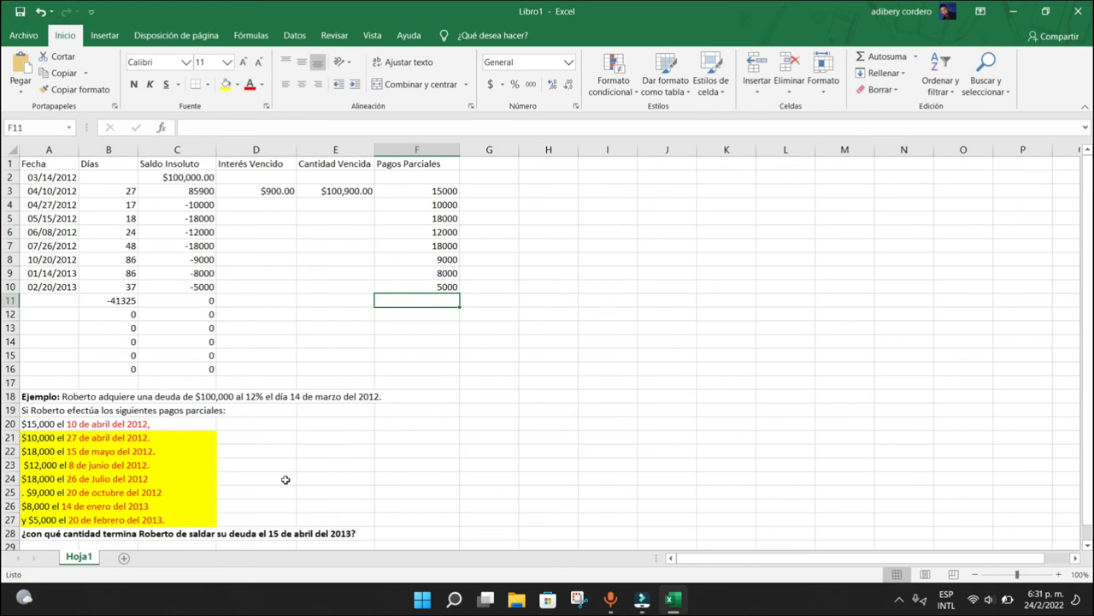
pyautogui.click(315, 226)
# Fill the D3 interest formula down the column to row 16
pyautogui.click(281, 193)
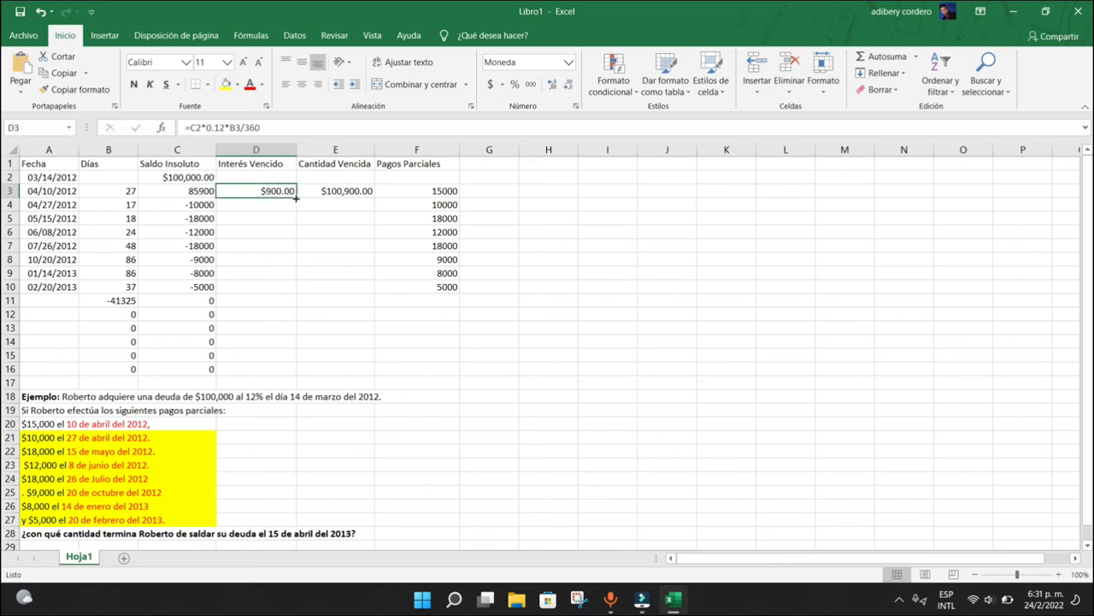
pyautogui.moveTo(296, 198); pyautogui.dragTo(281, 293)
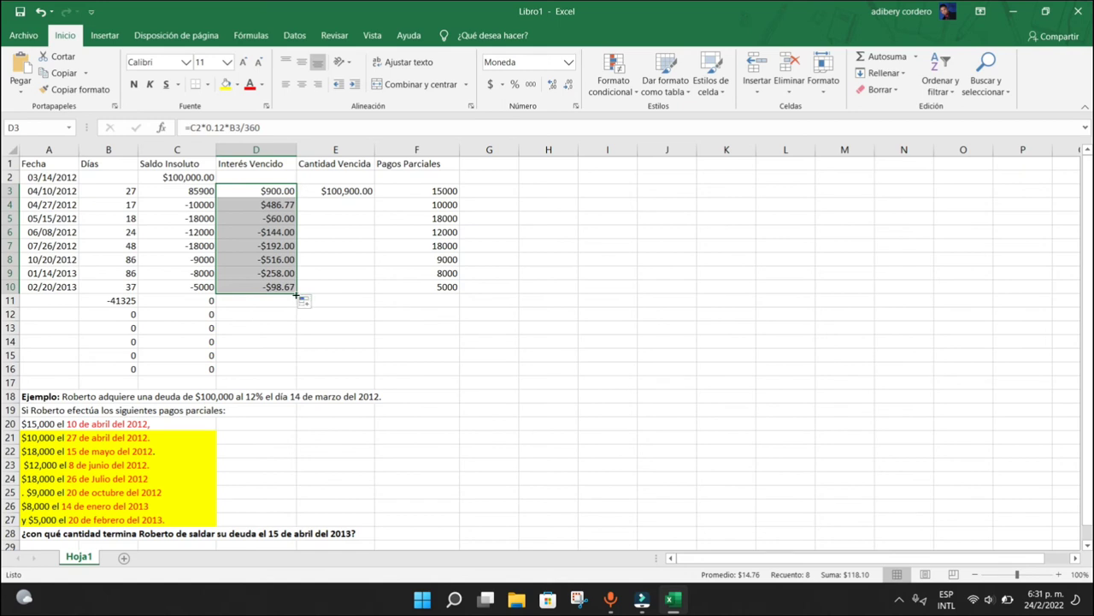
pyautogui.moveTo(296, 293); pyautogui.dragTo(286, 348)
pyautogui.moveTo(285, 382); pyautogui.dragTo(284, 382)
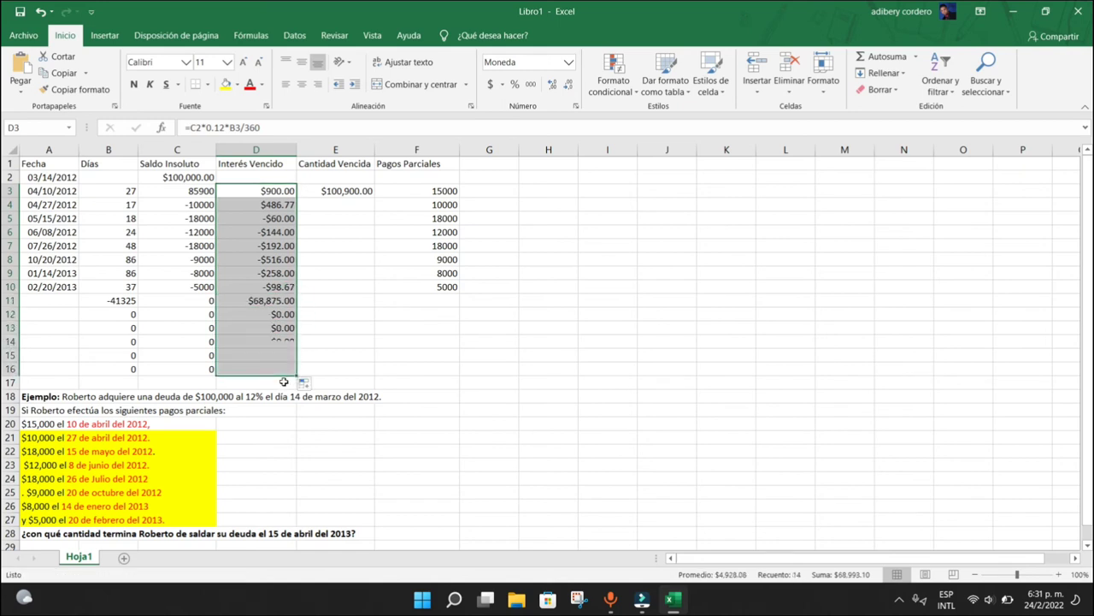
# Fill the E3 amount-due formula down to row 16 and spot-check the resulting formulas
pyautogui.click(363, 193)
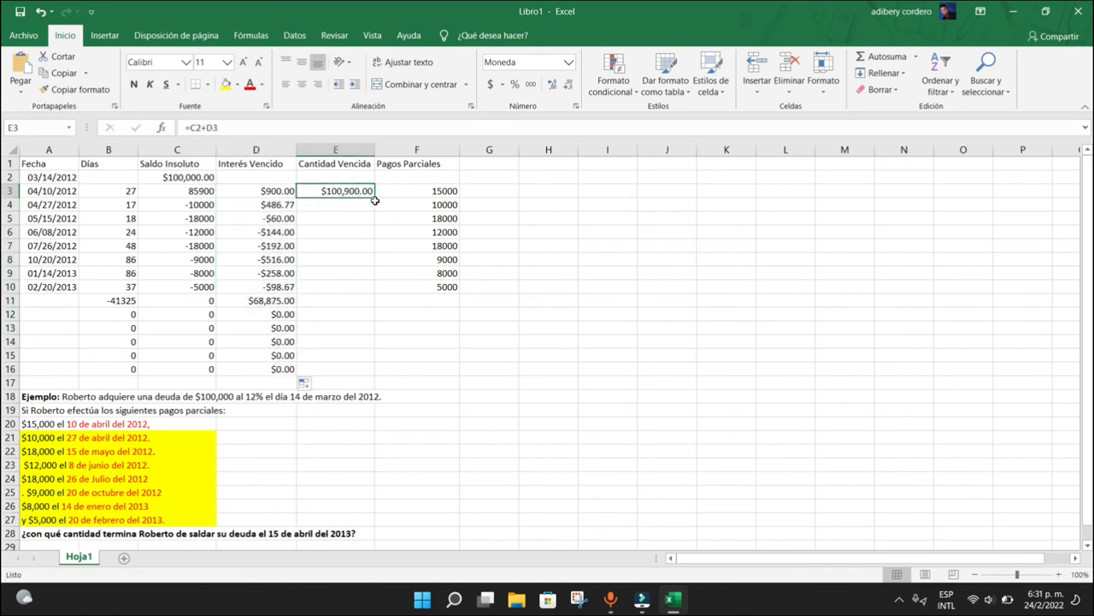
pyautogui.moveTo(374, 198); pyautogui.dragTo(343, 369)
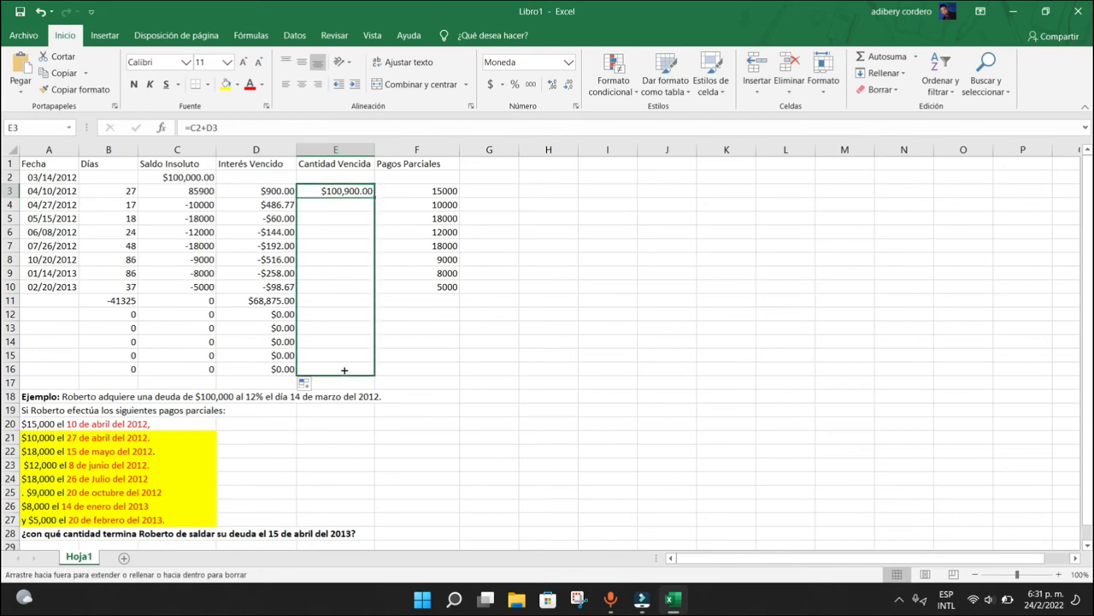
pyautogui.click(442, 302)
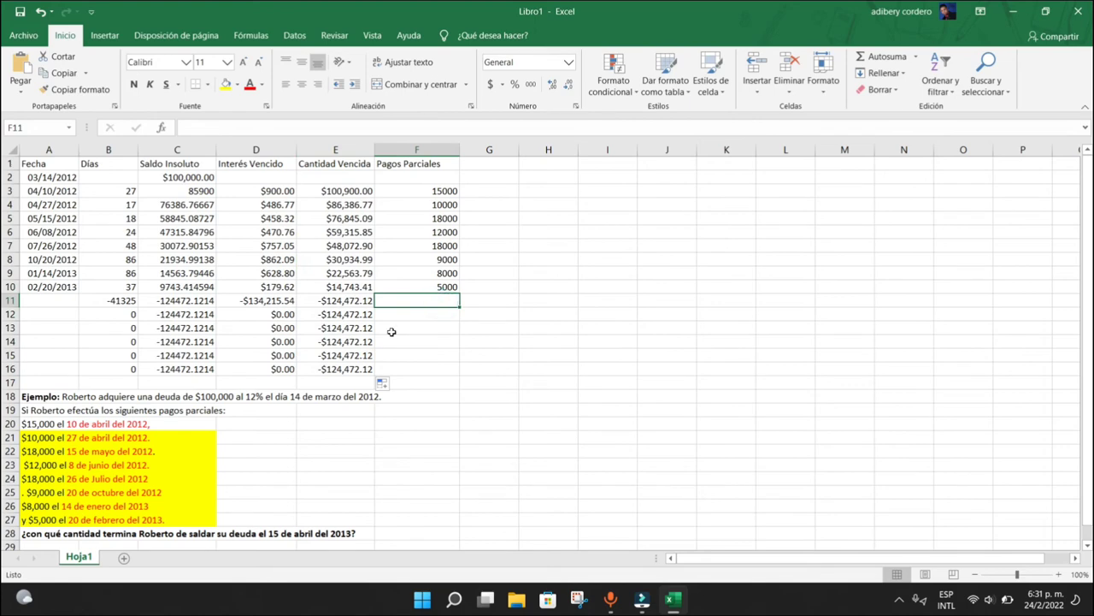
pyautogui.click(444, 261)
pyautogui.click(341, 254)
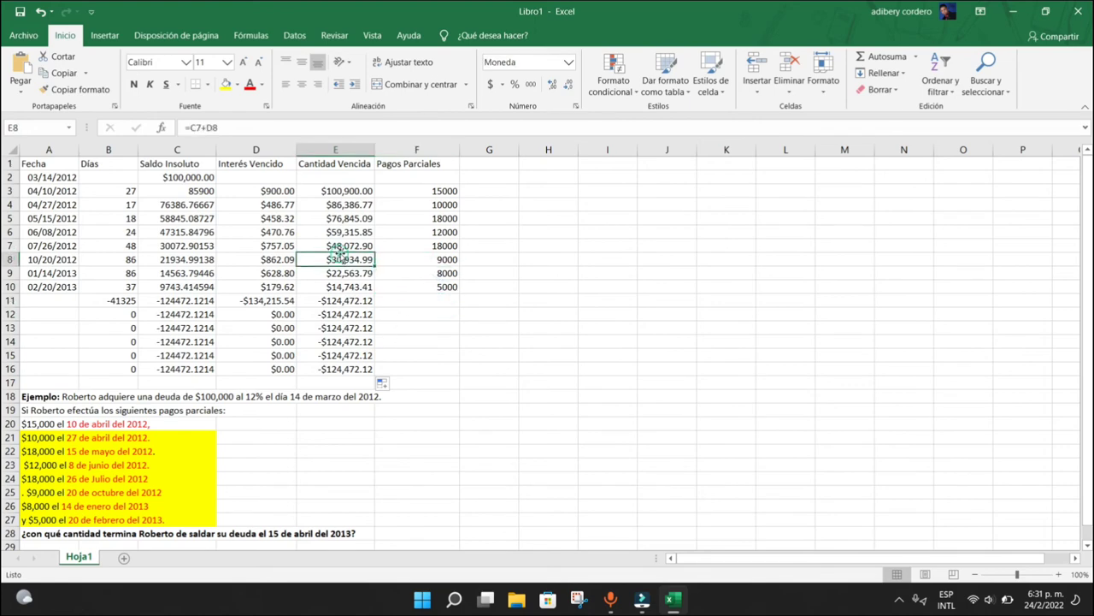
pyautogui.click(435, 246)
pyautogui.click(279, 217)
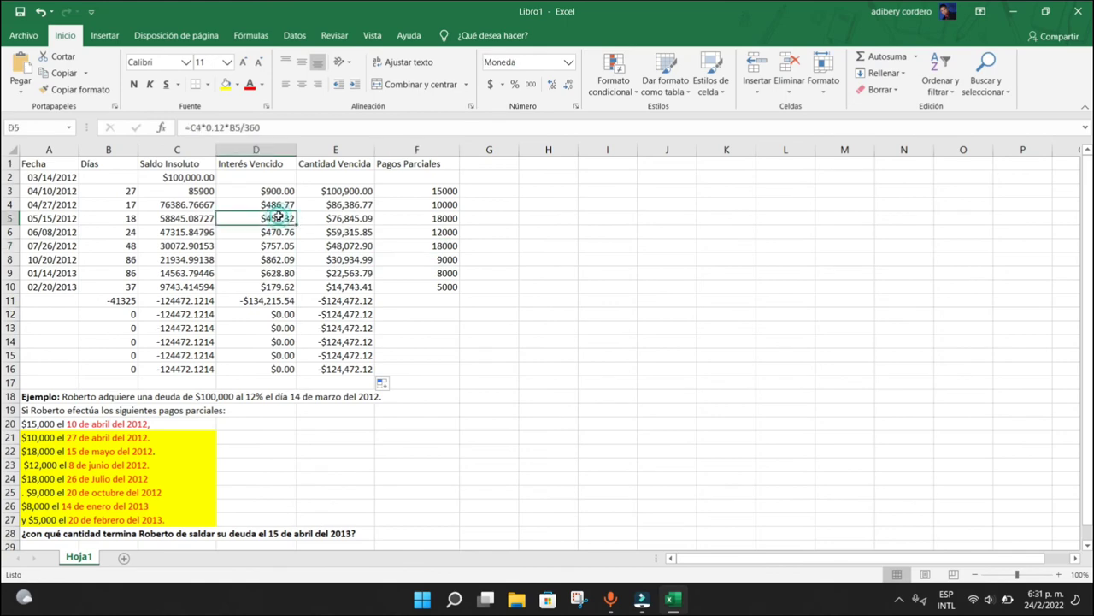
pyautogui.click(56, 299)
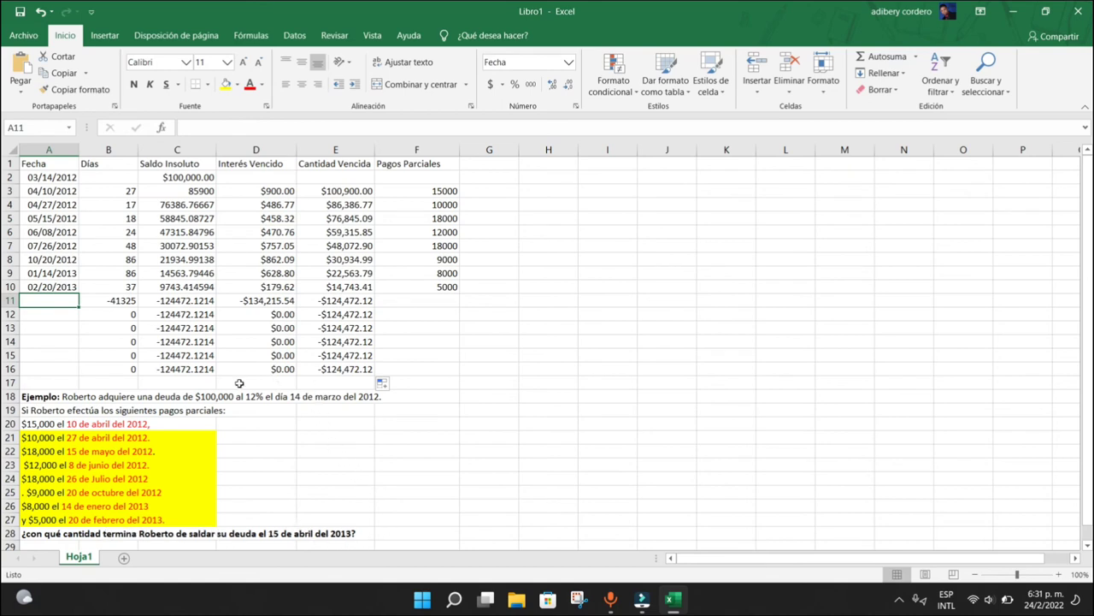
# Finish A11's date as 04/15/2013, then clear the leftover values in A12:F16
pyautogui.write('1')
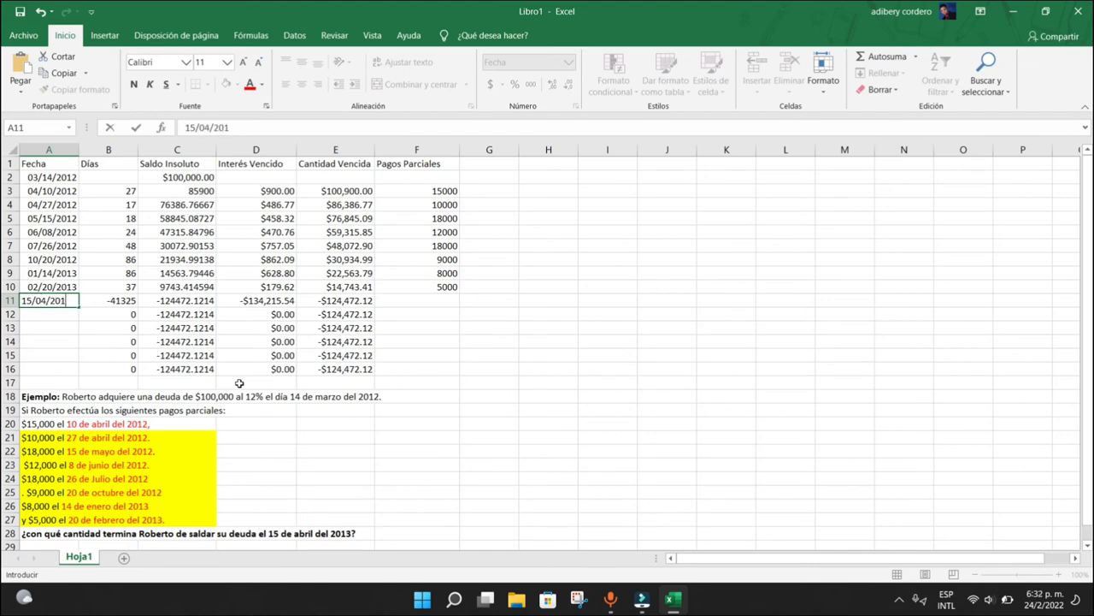
pyautogui.write('5/2013')
pyautogui.press('Return')
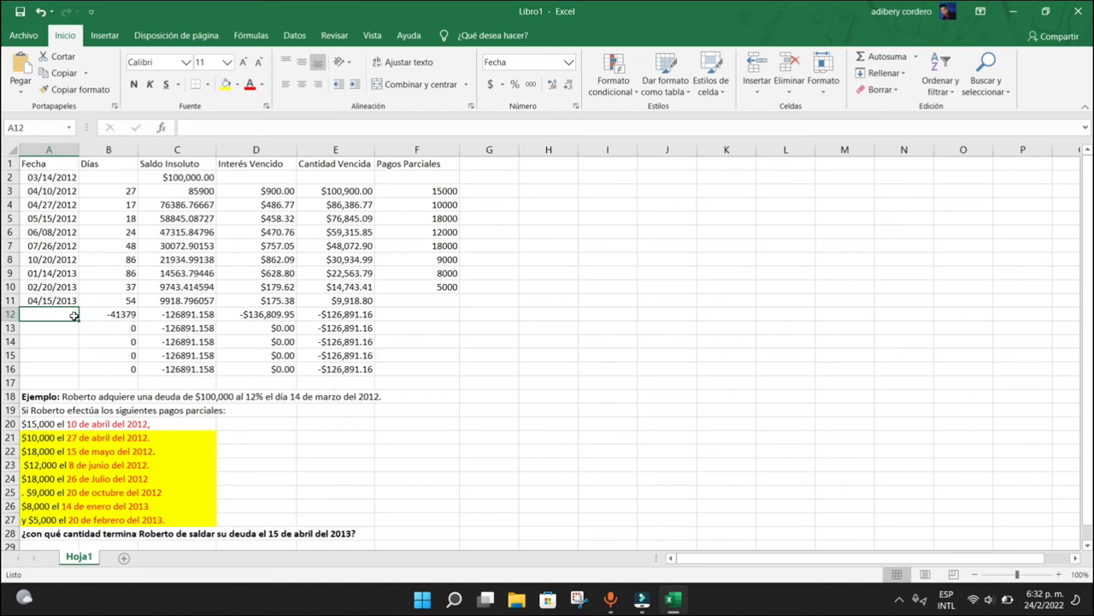
pyautogui.moveTo(74, 315); pyautogui.dragTo(414, 369)
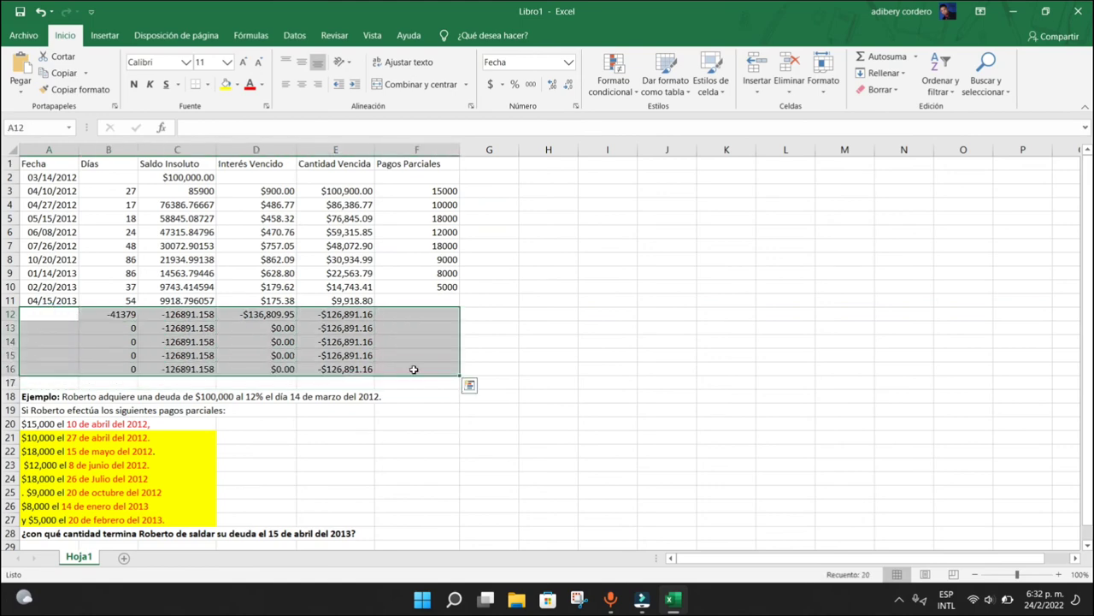
pyautogui.press('Delete')
pyautogui.click(414, 369)
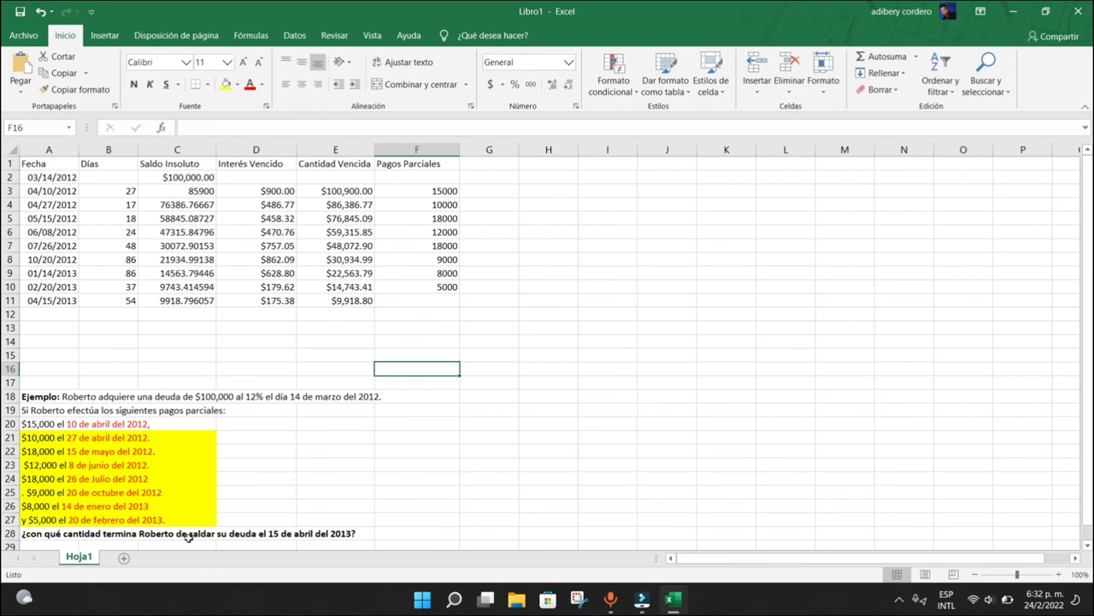
# Fill the closing question in A28:E28 with red
pyautogui.click(309, 534)
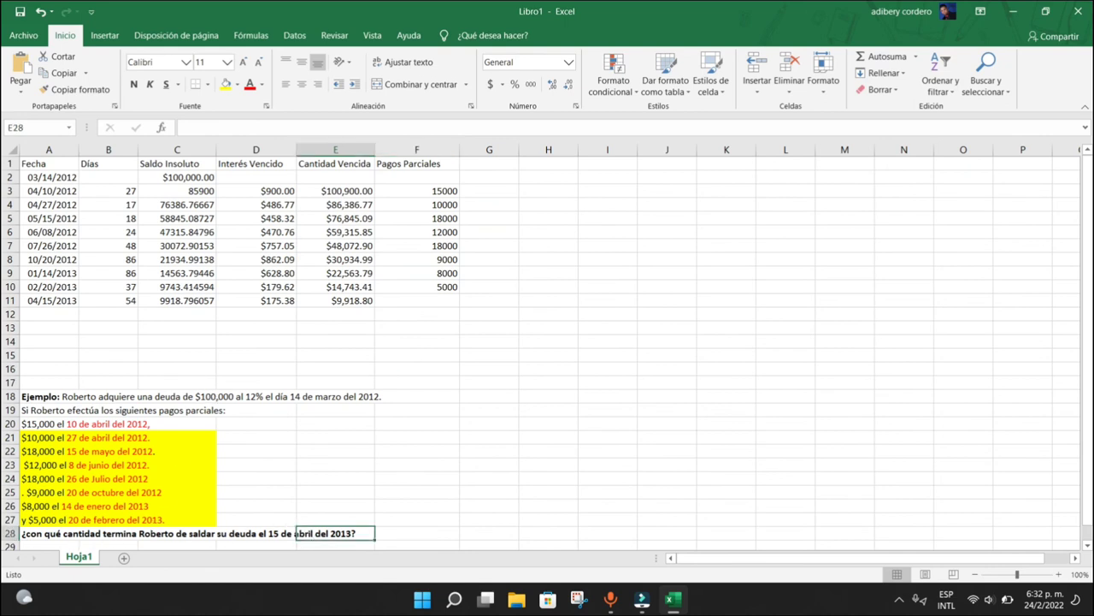
pyautogui.moveTo(29, 535); pyautogui.dragTo(327, 533)
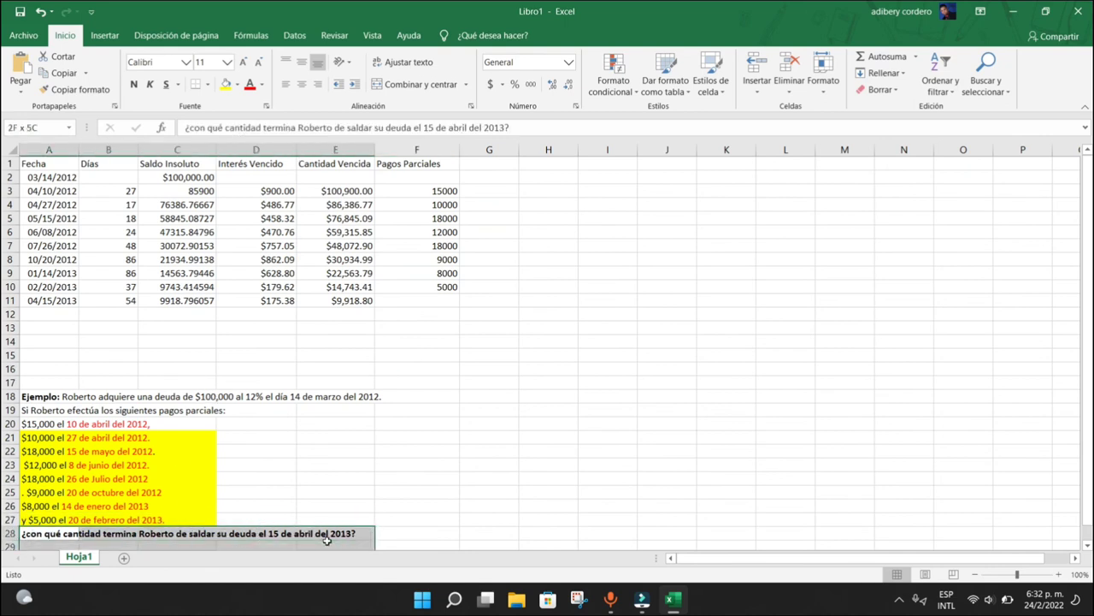
pyautogui.click(237, 88)
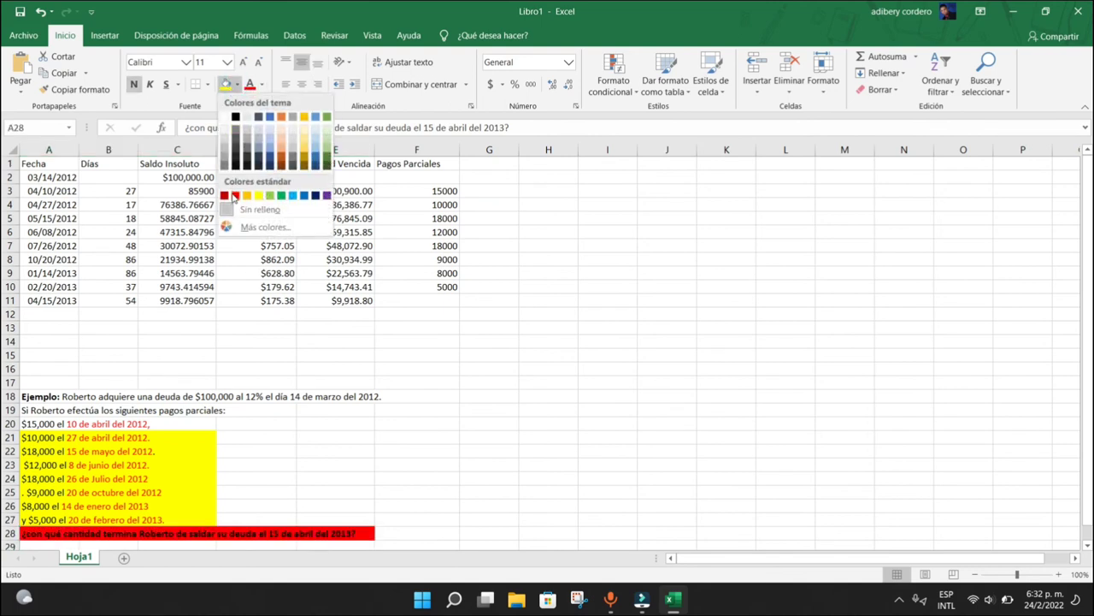
pyautogui.click(232, 195)
pyautogui.click(398, 396)
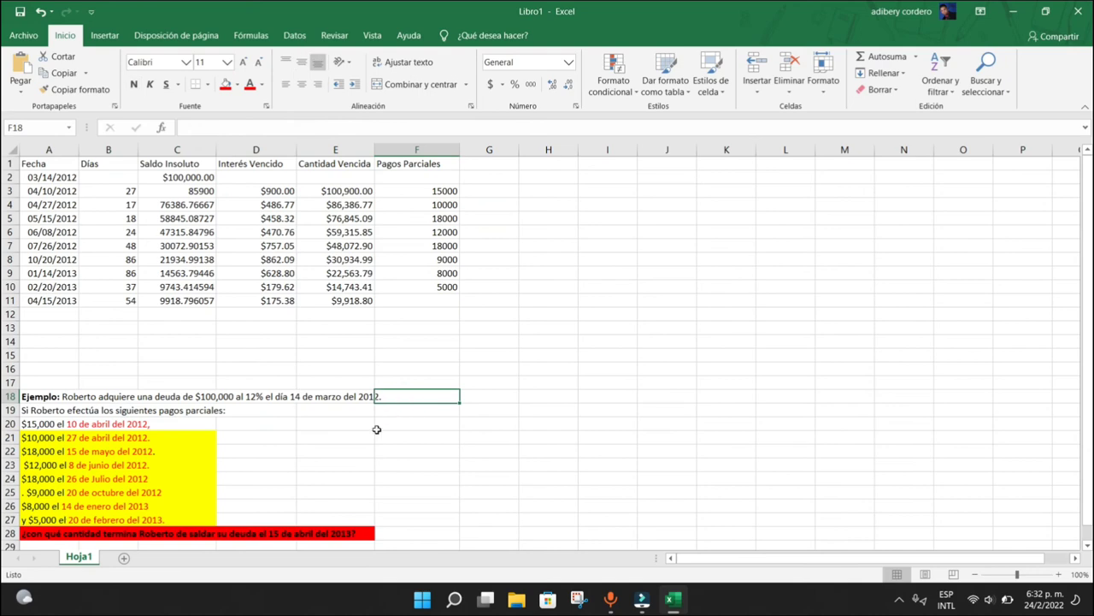
# Change the question row's fill to light green, then check the amount-due formula in E11
pyautogui.click(371, 542)
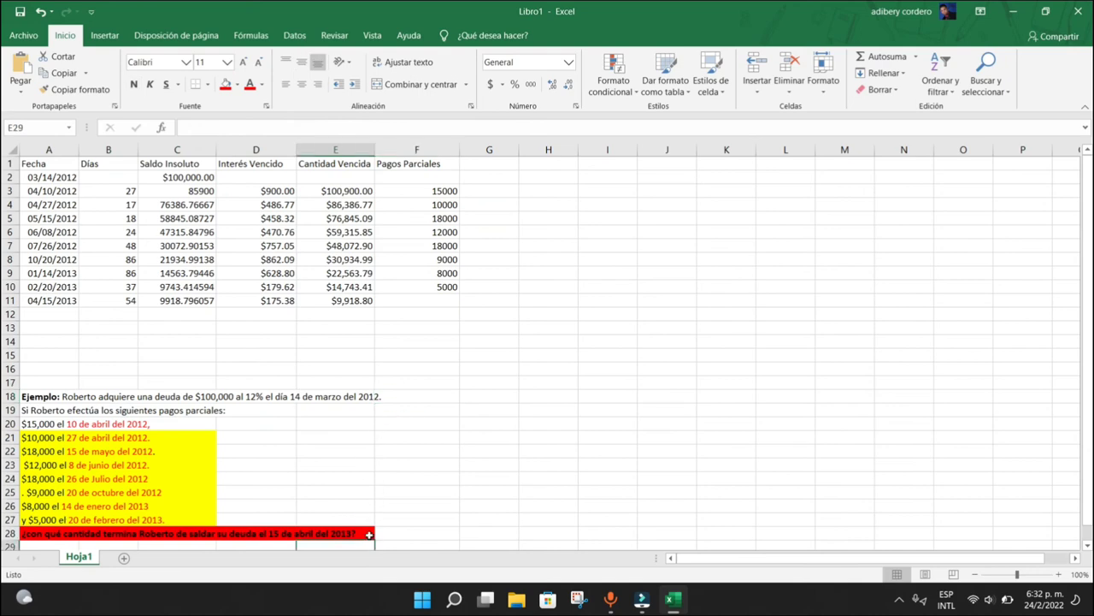
pyautogui.moveTo(369, 534); pyautogui.dragTo(44, 534)
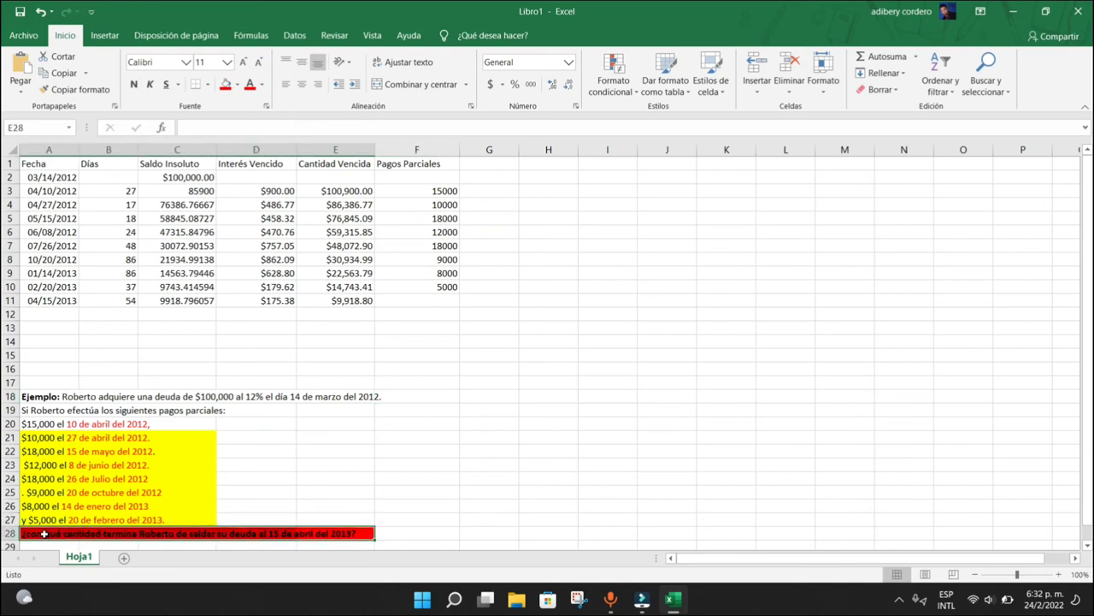
pyautogui.click(236, 83)
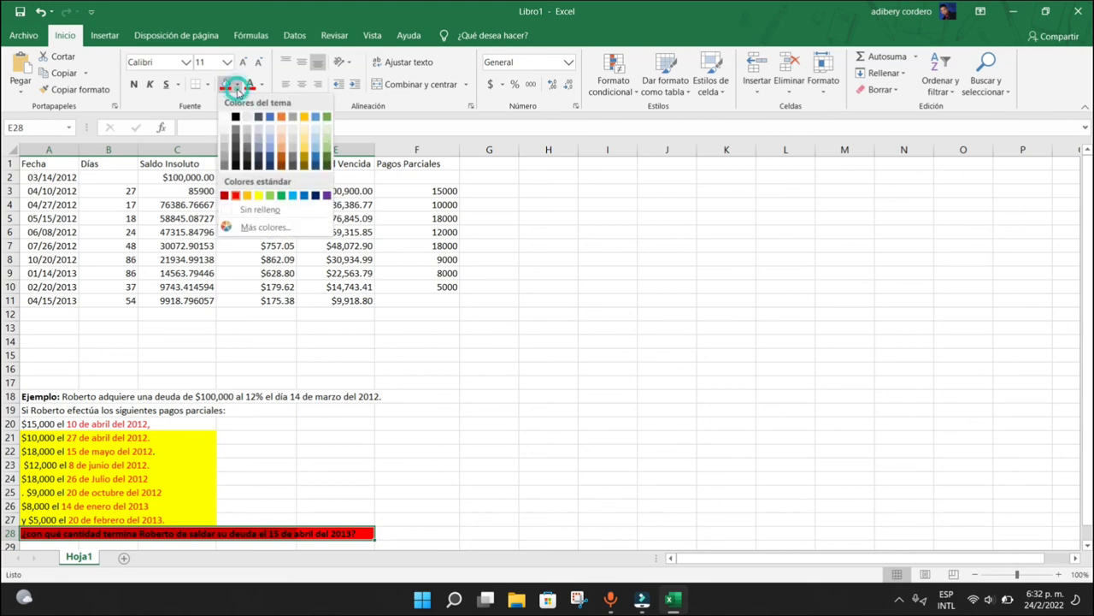
pyautogui.click(275, 199)
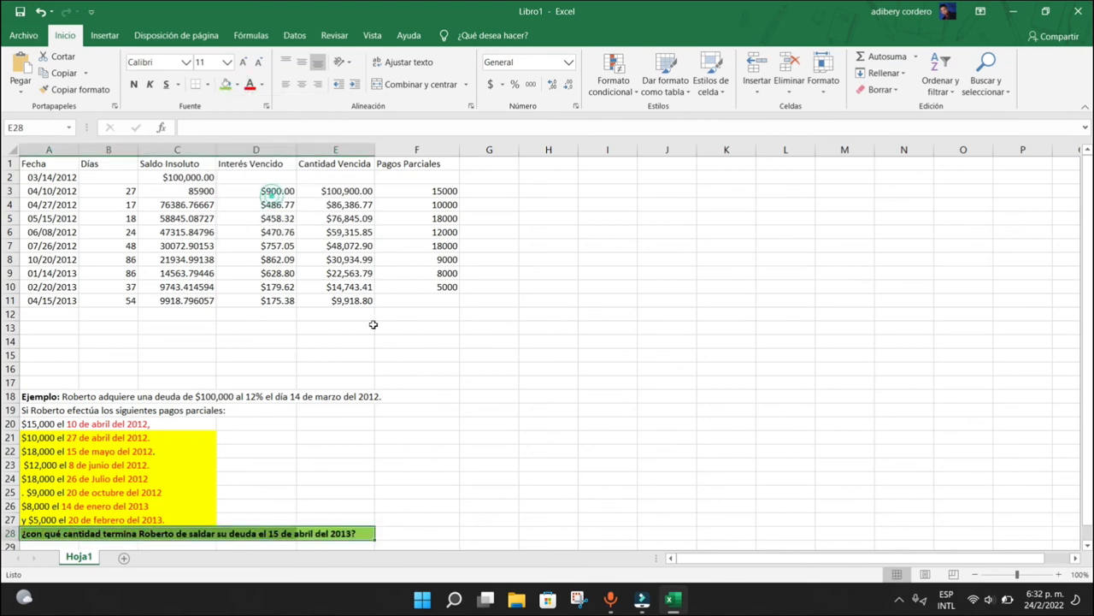
pyautogui.click(419, 379)
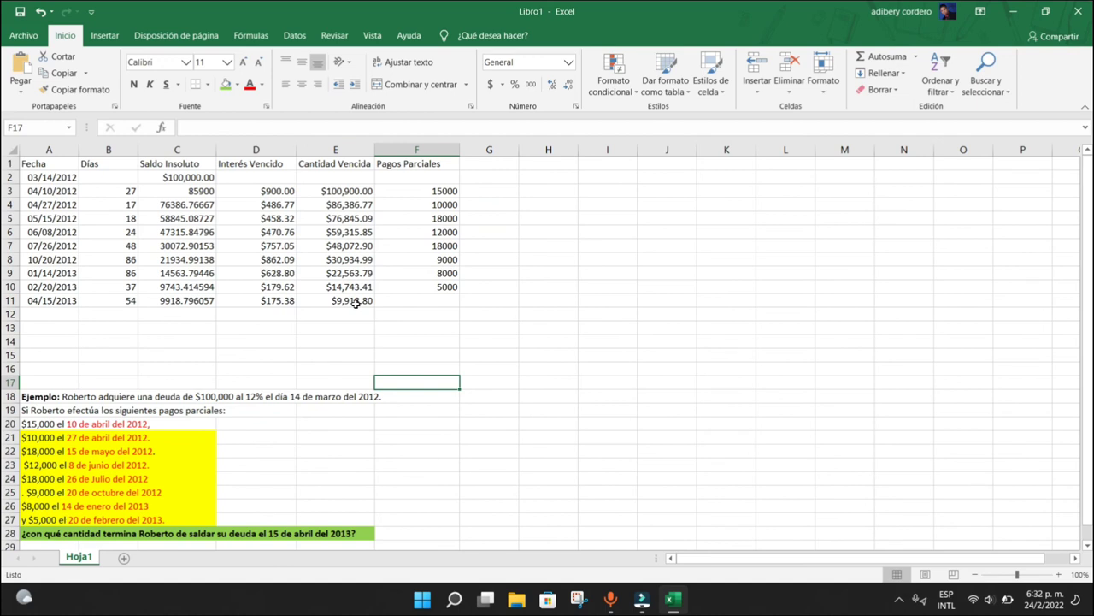
pyautogui.click(354, 302)
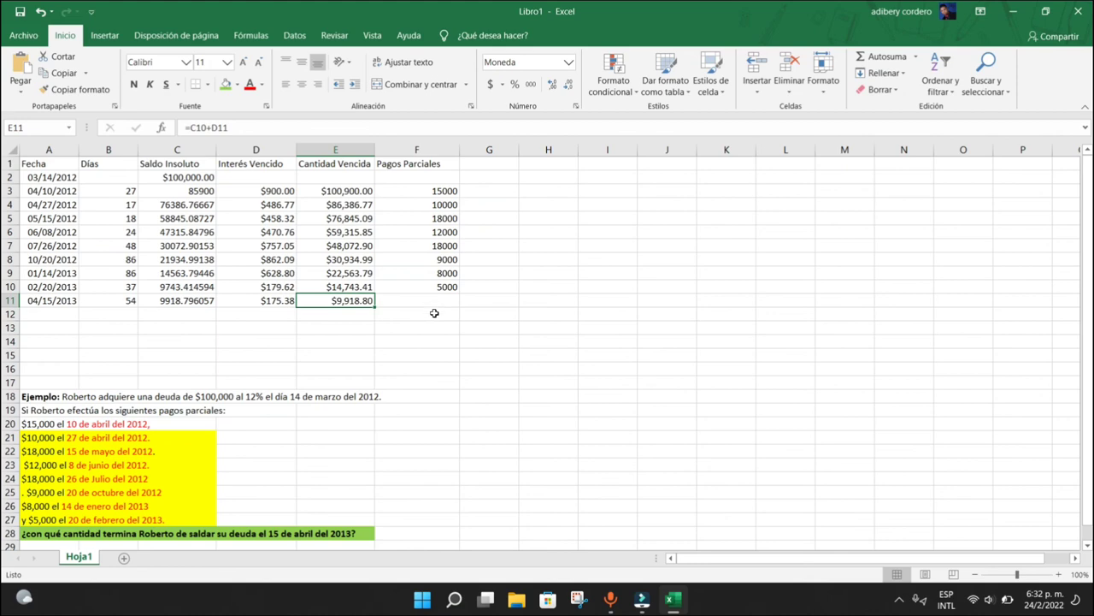
pyautogui.moveTo(40, 163); pyautogui.dragTo(443, 159)
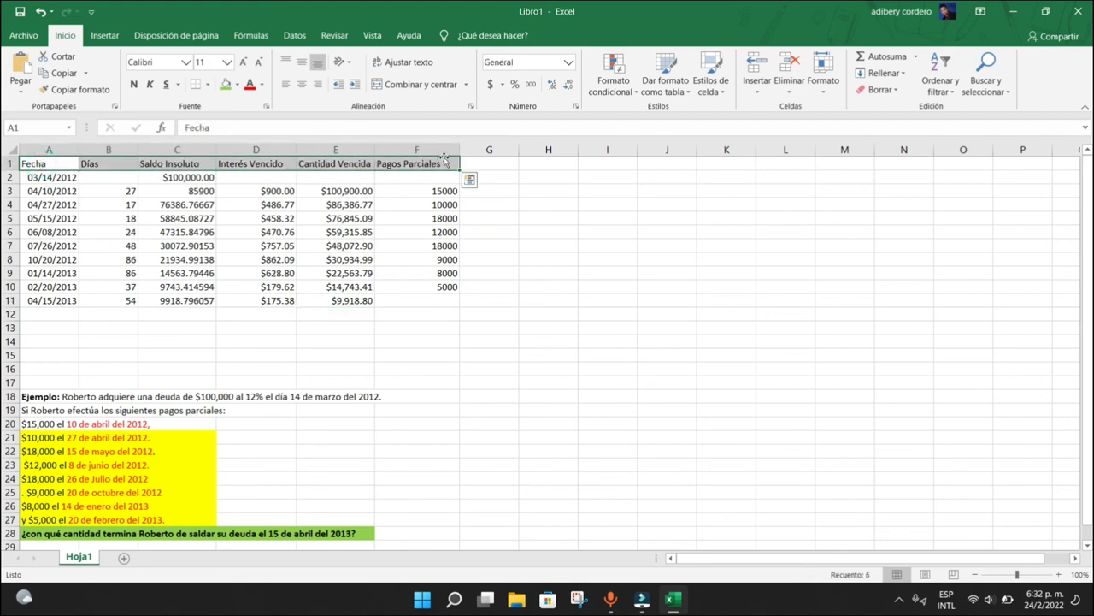
# Bold the row 1 headers and apply all borders to the A1:F11 table
pyautogui.click(132, 85)
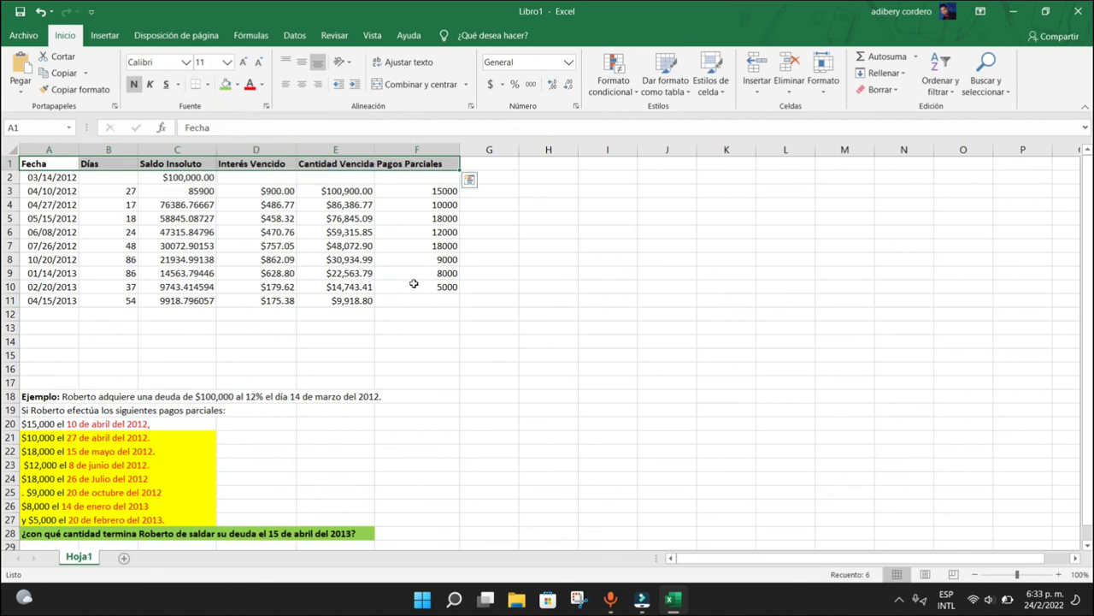
pyautogui.moveTo(447, 303); pyautogui.dragTo(45, 175)
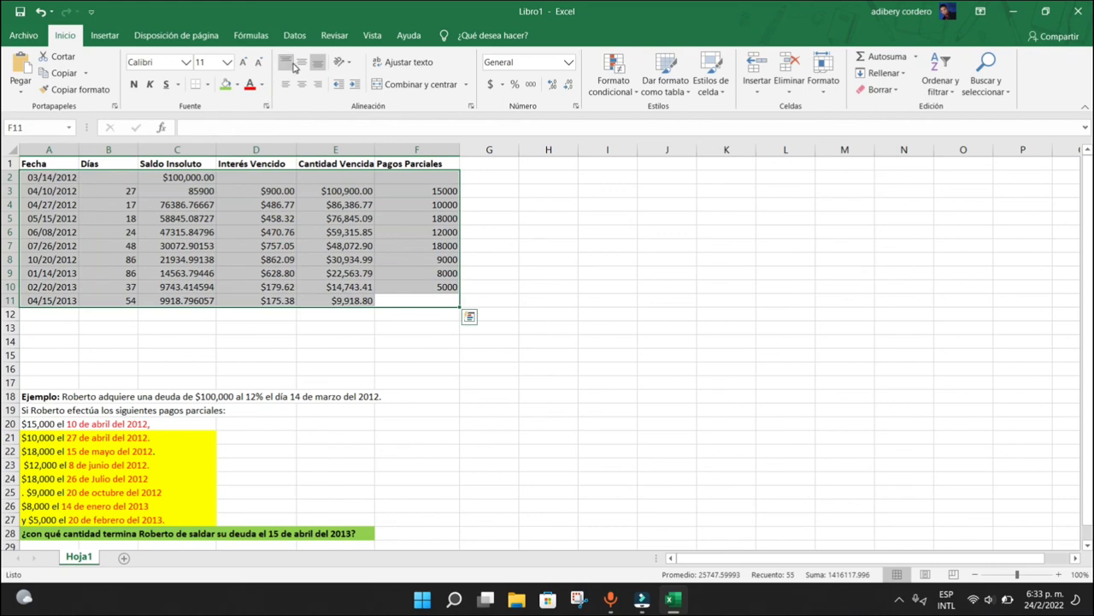
pyautogui.click(208, 85)
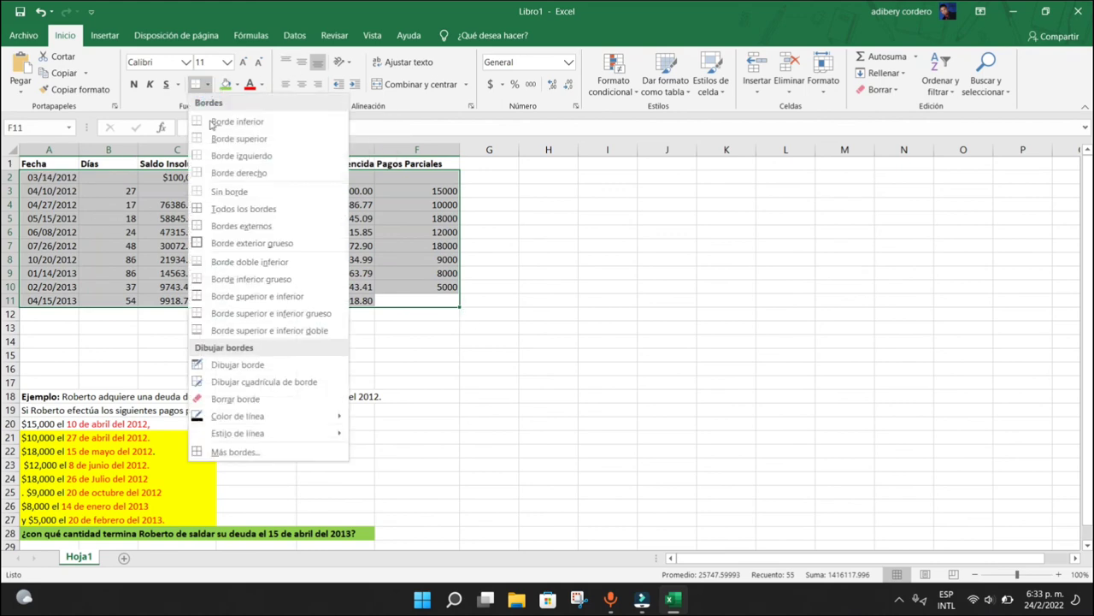
pyautogui.click(225, 210)
pyautogui.click(421, 314)
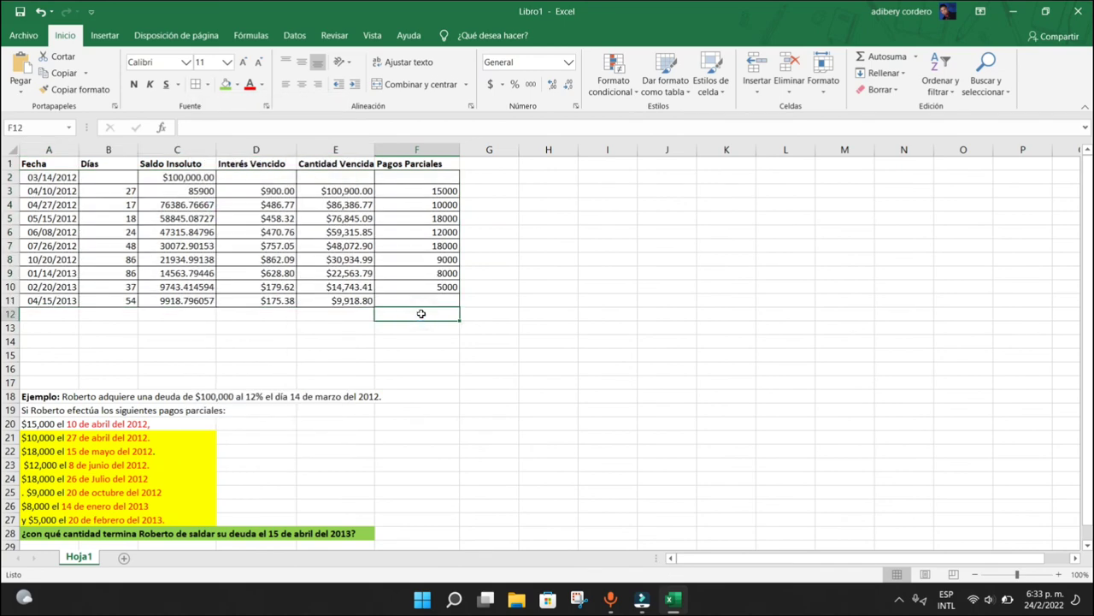
# Shade the row 1 headers in A1:F1 green
pyautogui.moveTo(441, 163); pyautogui.dragTo(21, 163)
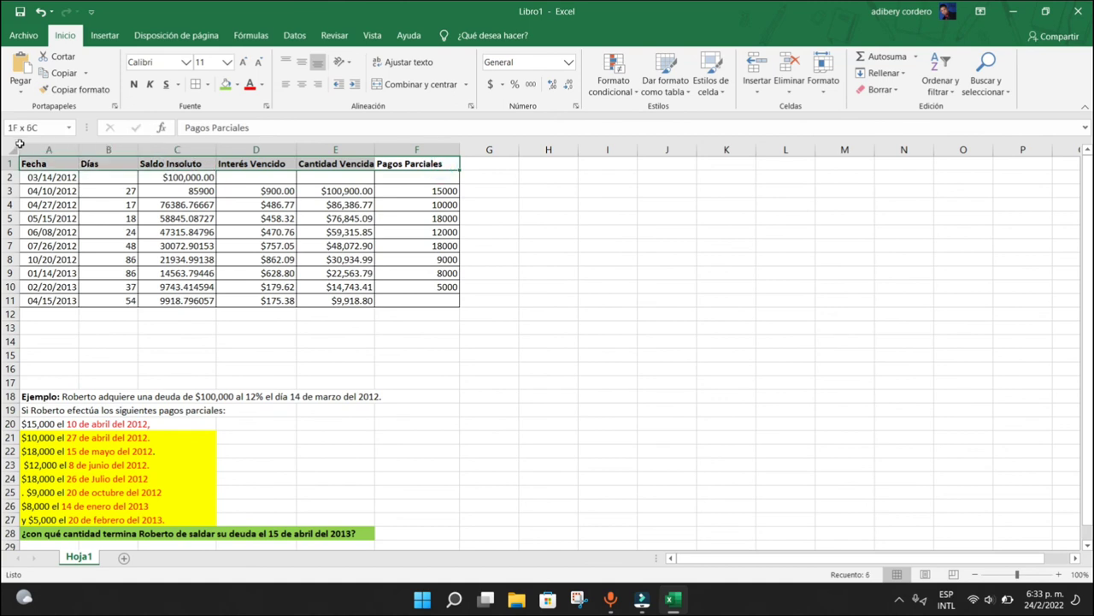
pyautogui.click(226, 84)
pyautogui.click(226, 262)
pyautogui.click(43, 299)
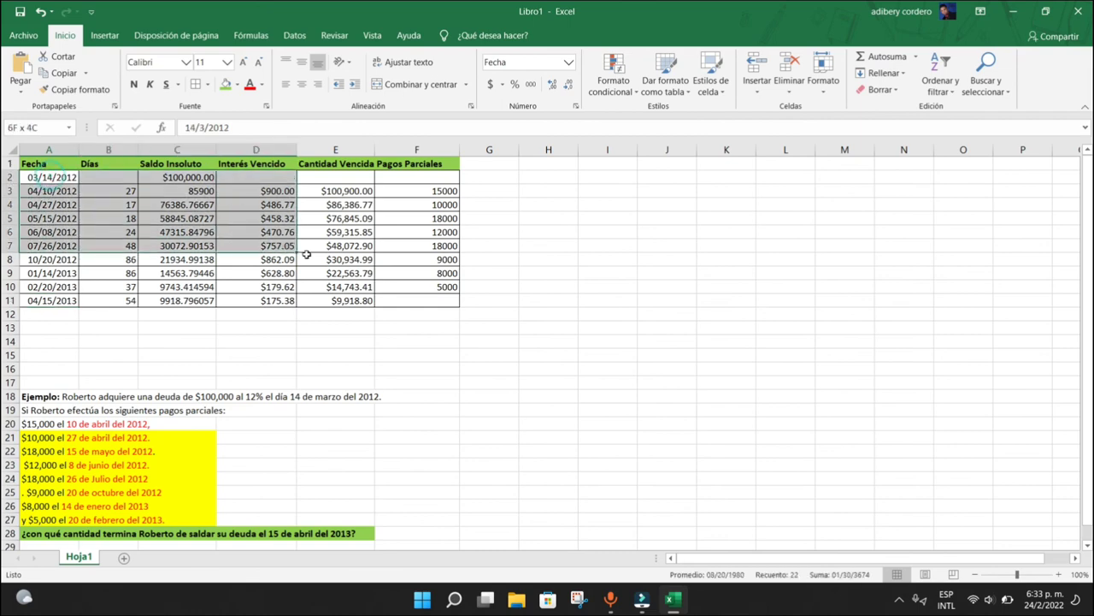
# Fill the Fecha dates in A2:A11 with light orange
pyautogui.moveTo(68, 178); pyautogui.dragTo(346, 267)
pyautogui.click(66, 177)
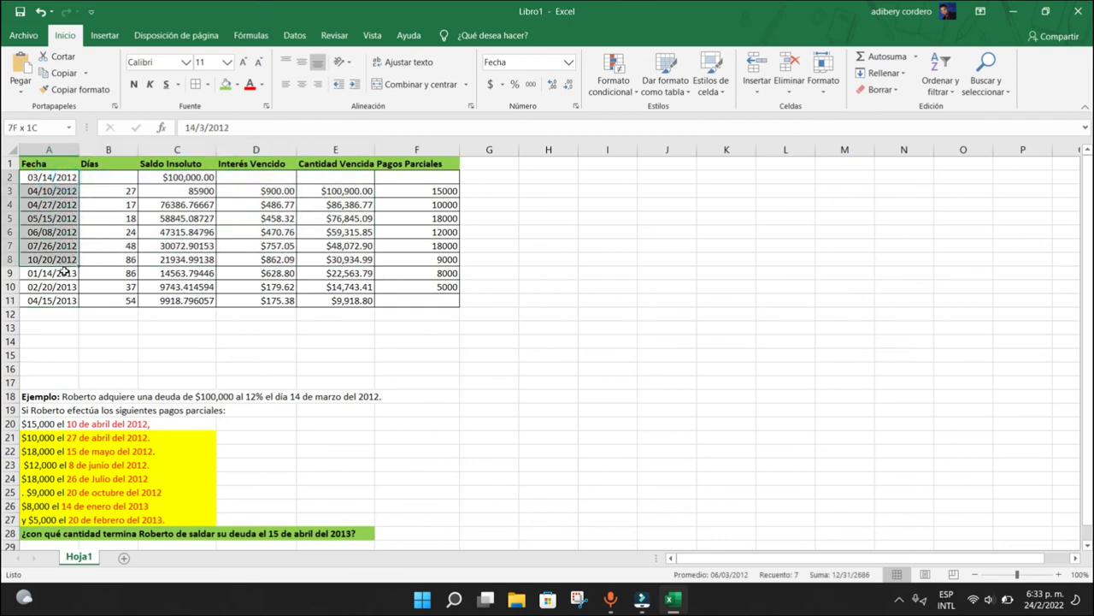
pyautogui.moveTo(66, 177); pyautogui.dragTo(65, 301)
pyautogui.click(237, 84)
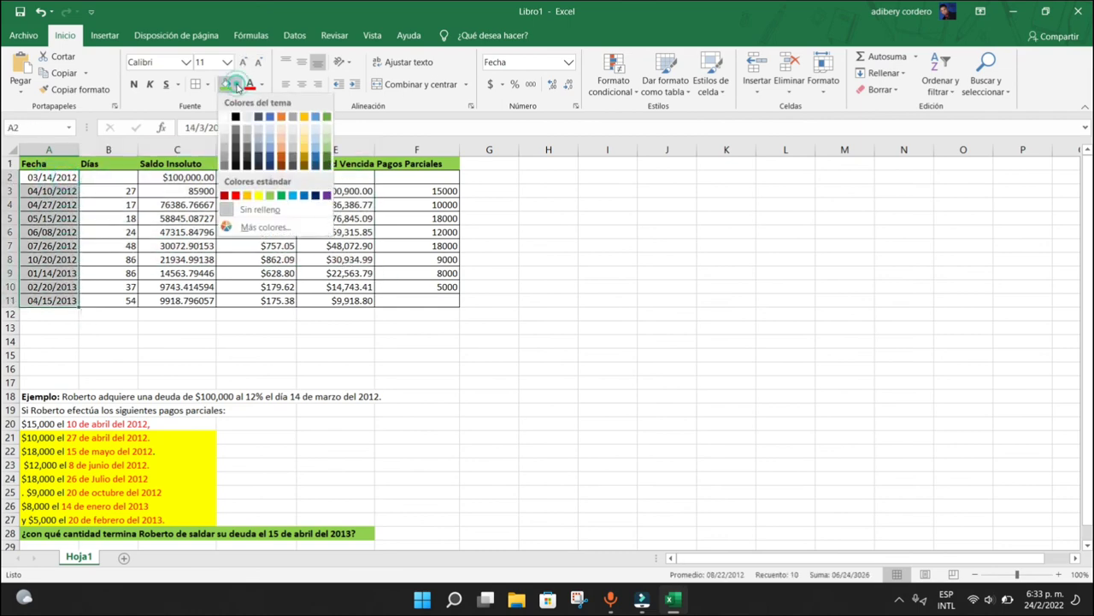
pyautogui.click(306, 139)
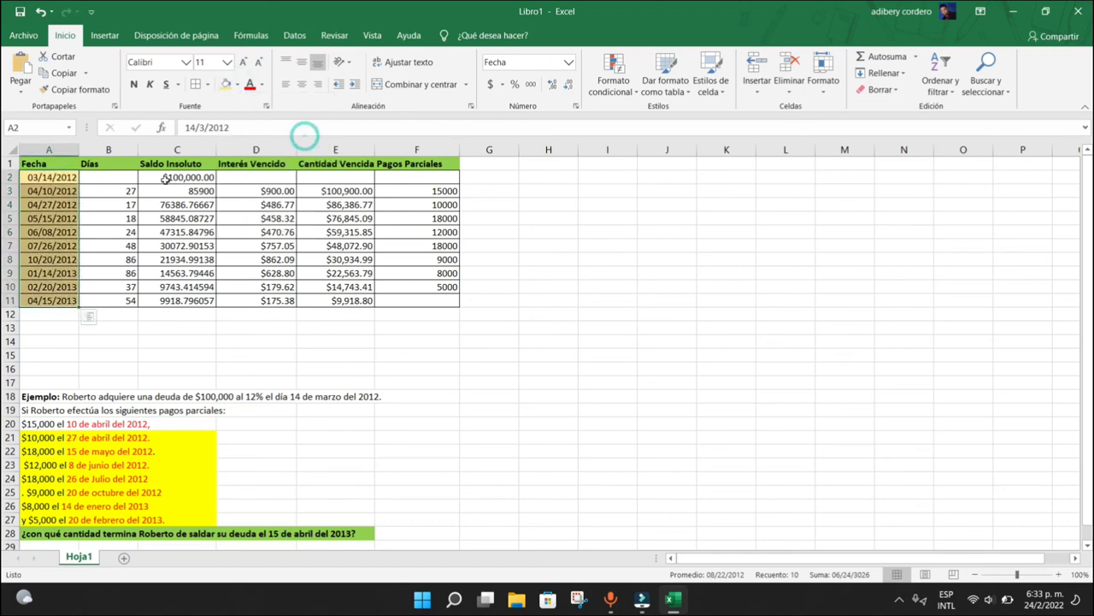
# Fill the data cells B2:F11 with light green
pyautogui.moveTo(115, 179)
pyautogui.mouseDown()
pyautogui.moveTo(454, 288)
pyautogui.moveTo(446, 300)
pyautogui.mouseUp()
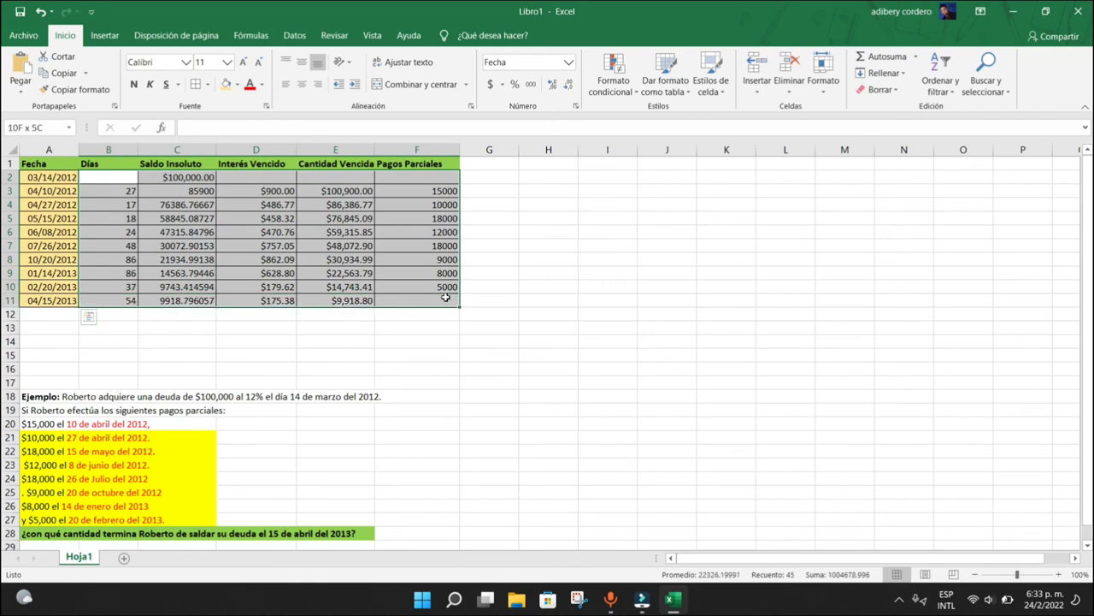
pyautogui.click(238, 88)
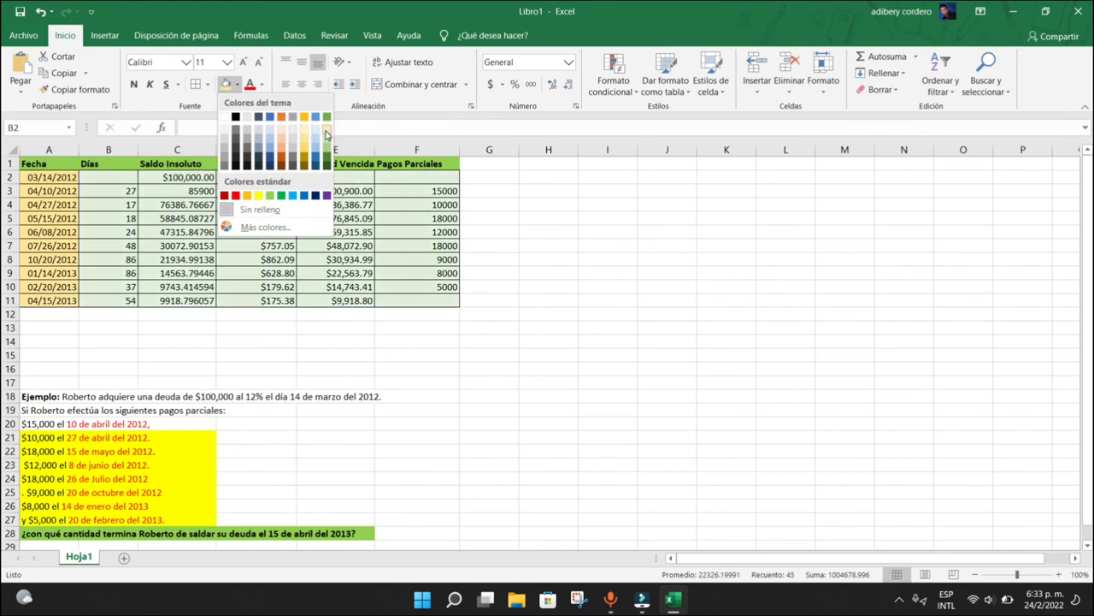
pyautogui.click(325, 134)
pyautogui.click(524, 305)
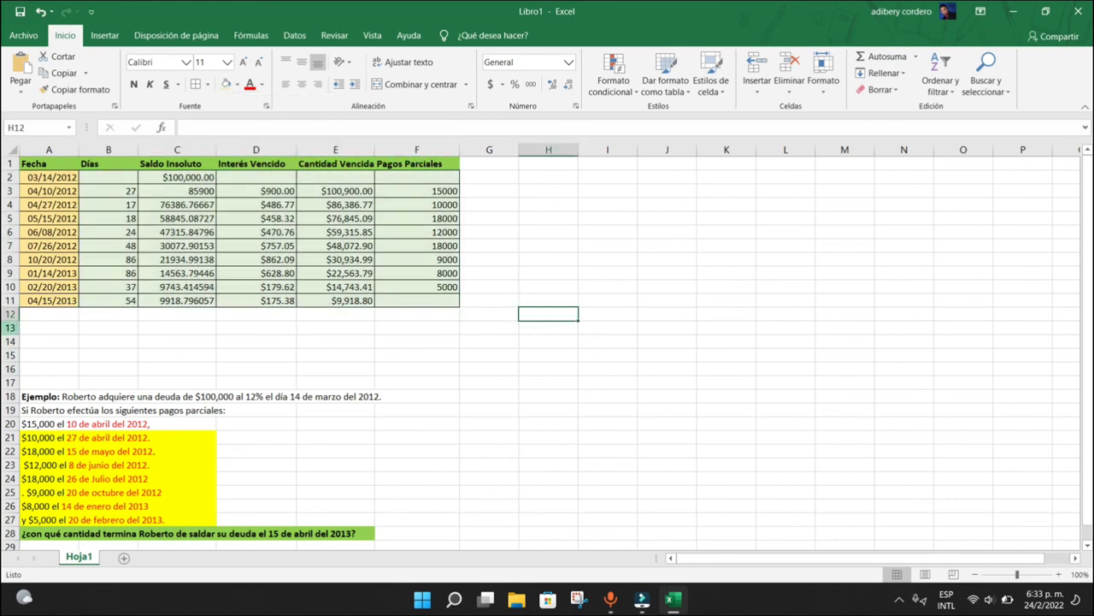
pyautogui.click(10, 328)
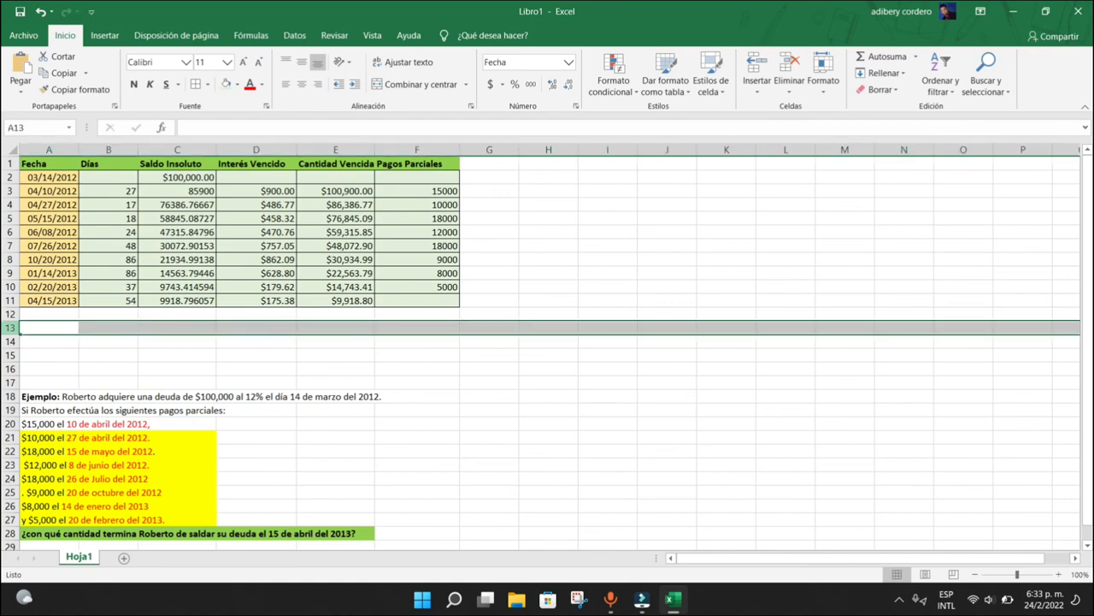
# Delete two empty rows at row 13 with Ctrl+minus so the Ejemplo text starts at row 14
pyautogui.hotkey('ctrl', '-')
pyautogui.hotkey('ctrl', '-')
pyautogui.hotkey('ctrl', '-')
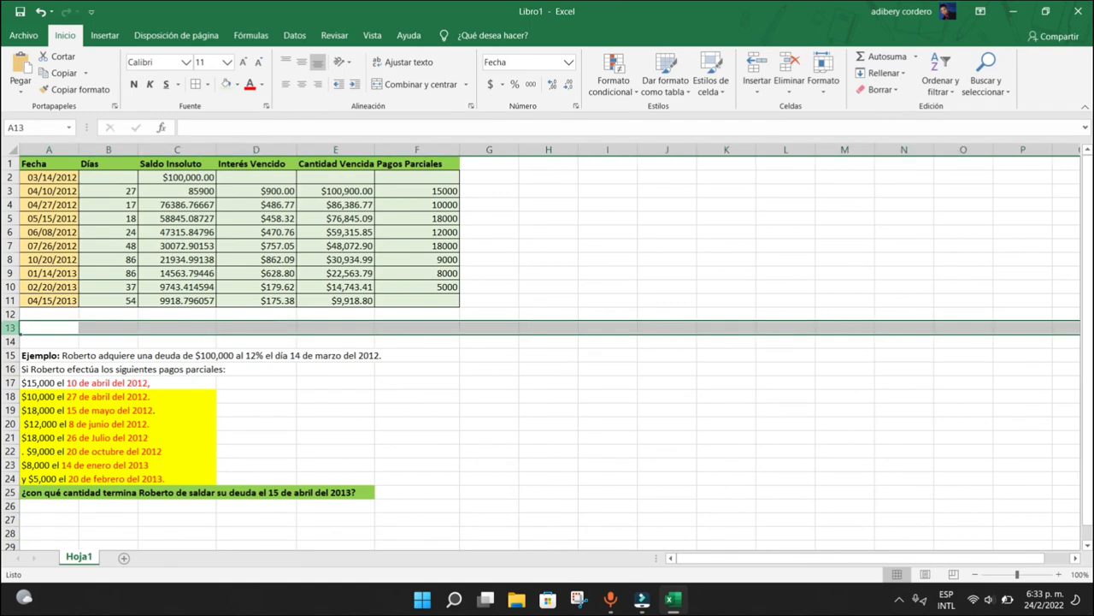
pyautogui.hotkey('ctrl', '-')
pyautogui.click(487, 423)
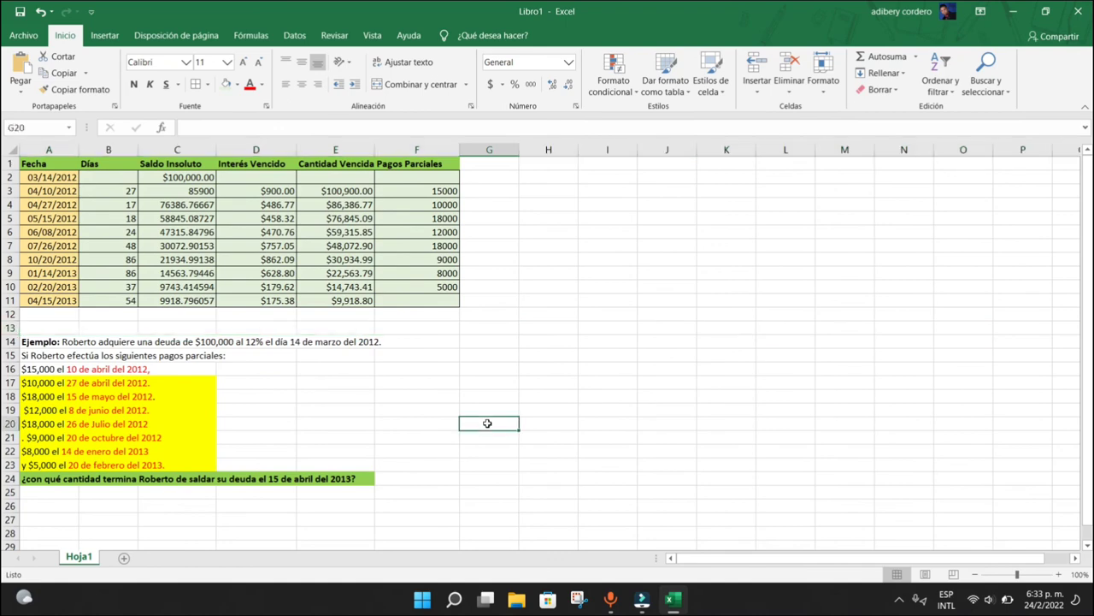